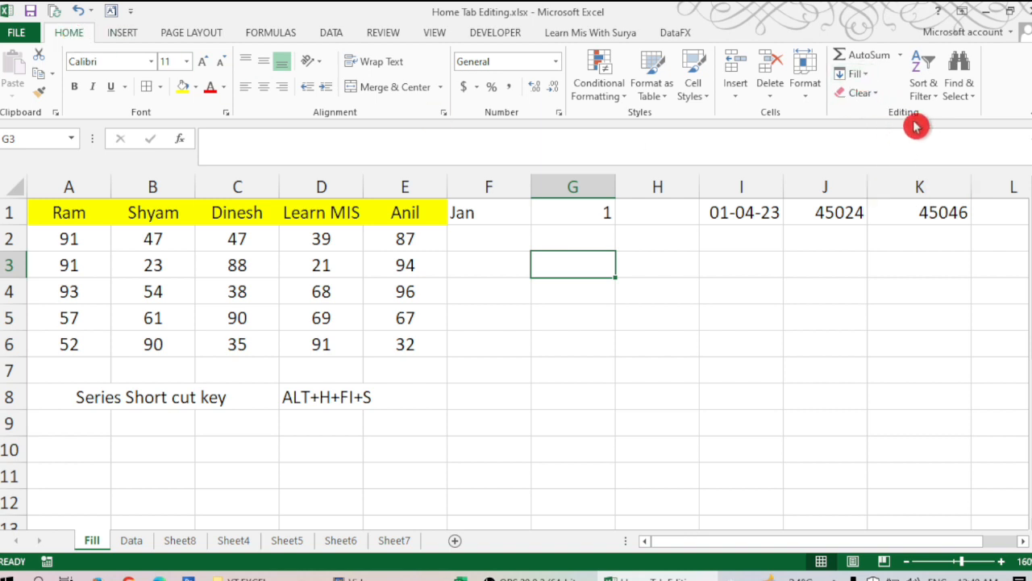
- Open the Fill Series dialog to view its options, and close it without filling anything
{"action": "left_click", "coordinate": [870, 76]}
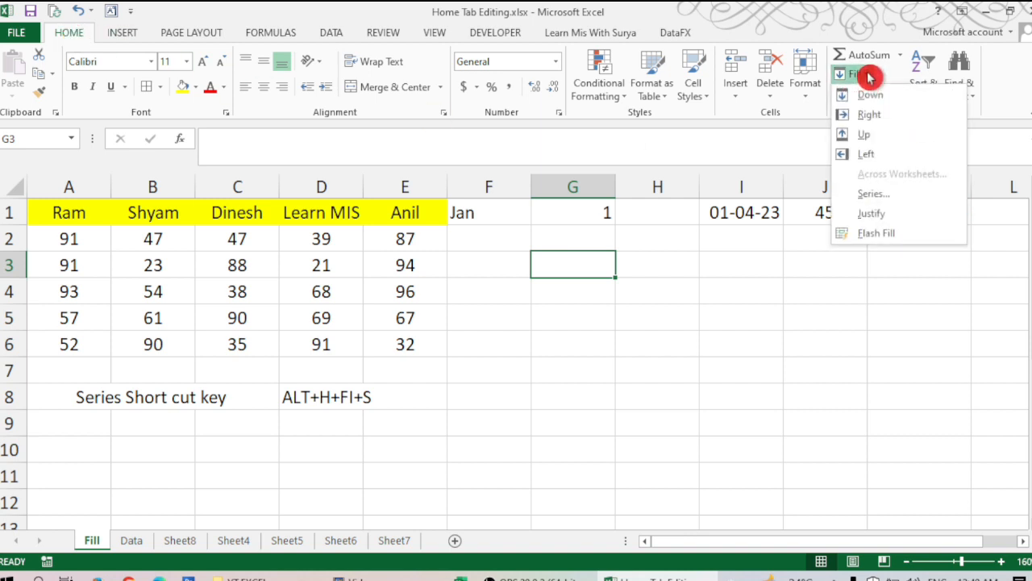
{"action": "left_click", "coordinate": [865, 195]}
{"action": "left_click_drag", "start_coordinate": [862, 194], "coordinate": [743, 255]}
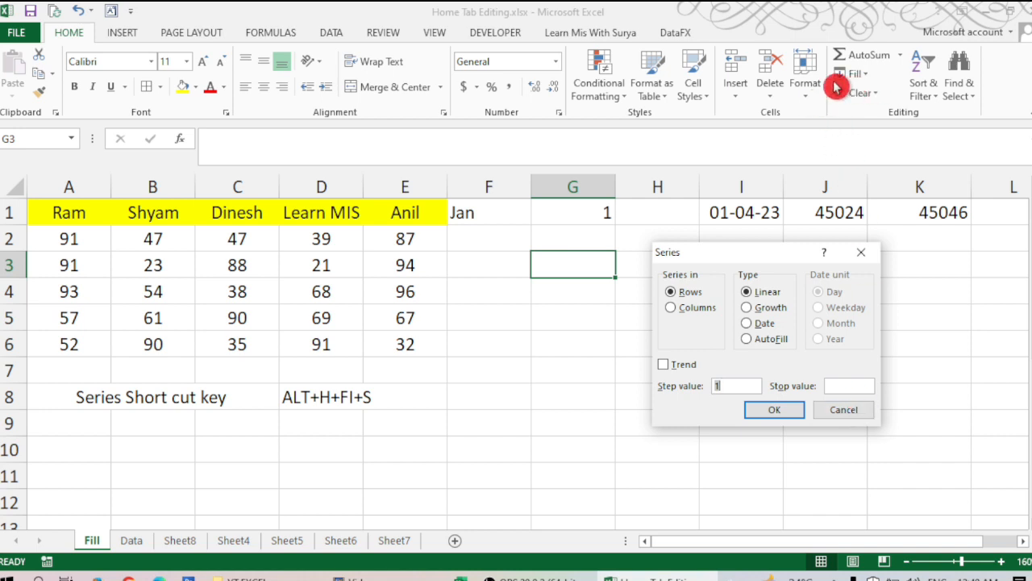
{"action": "left_click", "coordinate": [774, 410]}
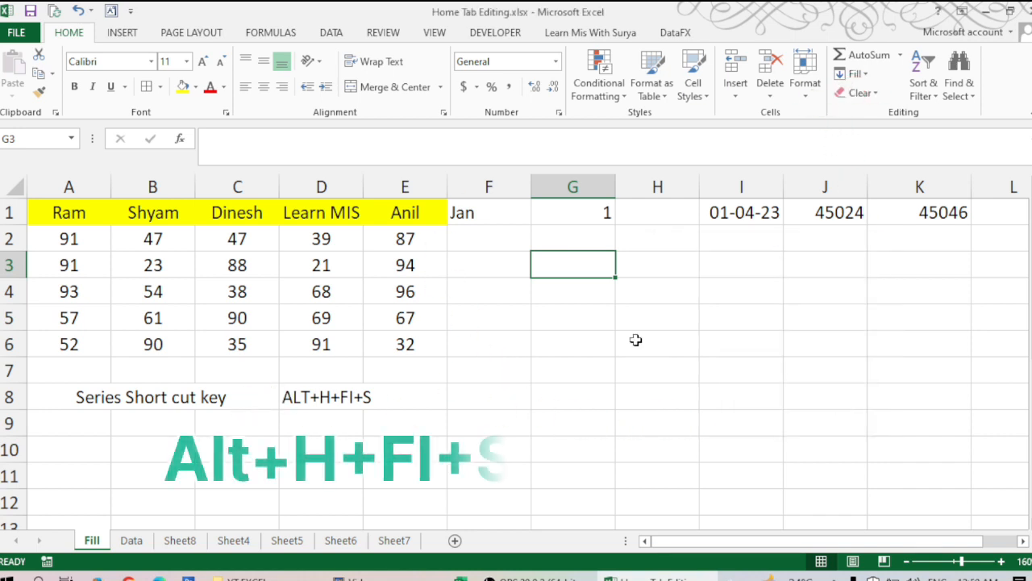
- Bring up the Series dialog again and move it closer to column G
{"action": "key", "text": "alt"}
{"action": "key", "text": "h"}
{"action": "key", "text": "f"}
{"action": "key", "text": "i"}
{"action": "key", "text": "s"}
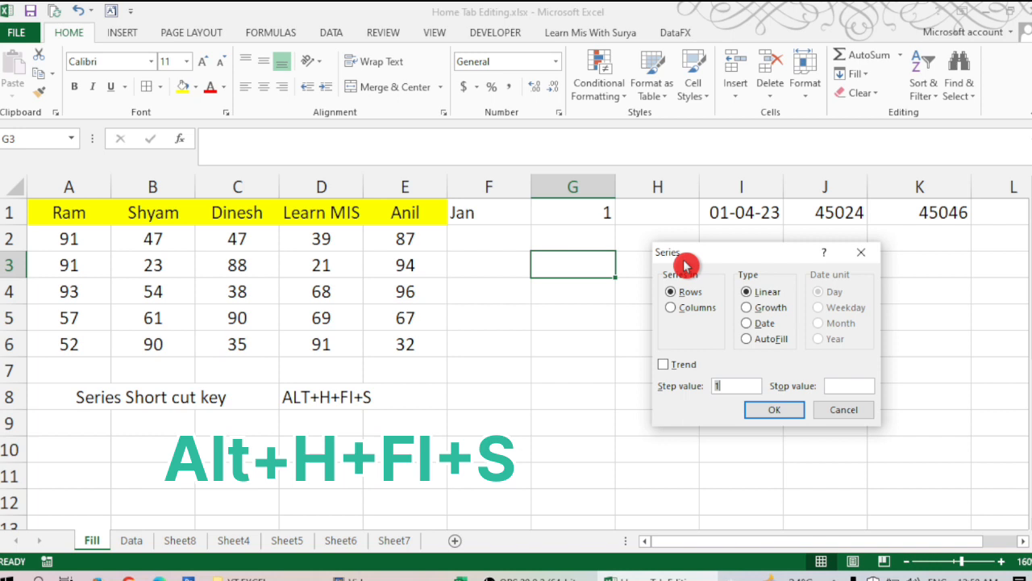
{"action": "left_click_drag", "start_coordinate": [702, 258], "coordinate": [565, 259]}
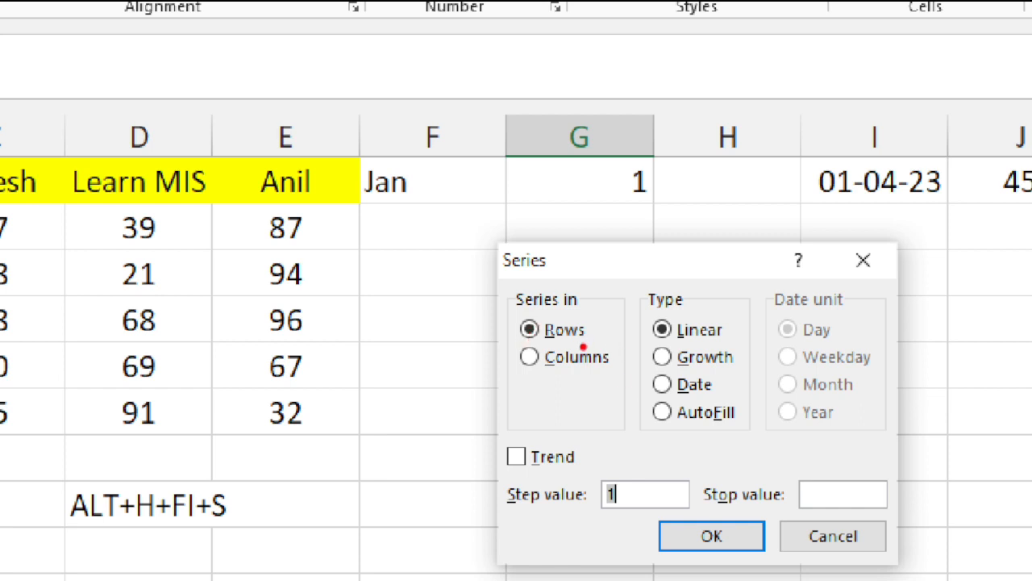
- Mark the row direction, column direction and Type options with the screen pen, clear the marks and cancel the Series dialog
{"action": "mouse_move", "coordinate": [171, 231]}
{"action": "left_mouse_down"}
{"action": "mouse_move", "coordinate": [576, 211]}
{"action": "mouse_move", "coordinate": [865, 214]}
{"action": "left_mouse_up"}
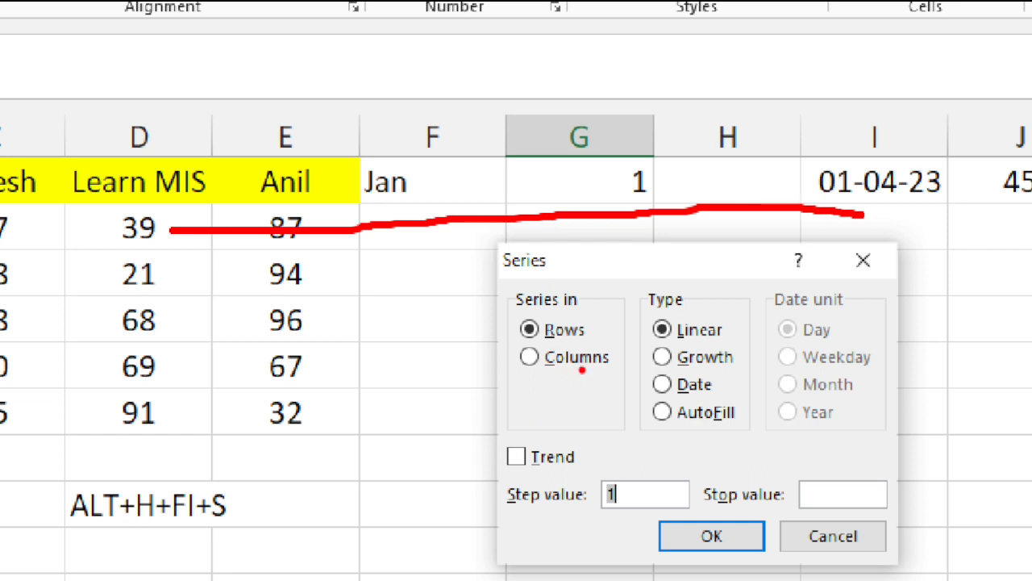
{"action": "mouse_move", "coordinate": [406, 134]}
{"action": "left_mouse_down"}
{"action": "mouse_move", "coordinate": [400, 360]}
{"action": "mouse_move", "coordinate": [411, 579]}
{"action": "left_mouse_up"}
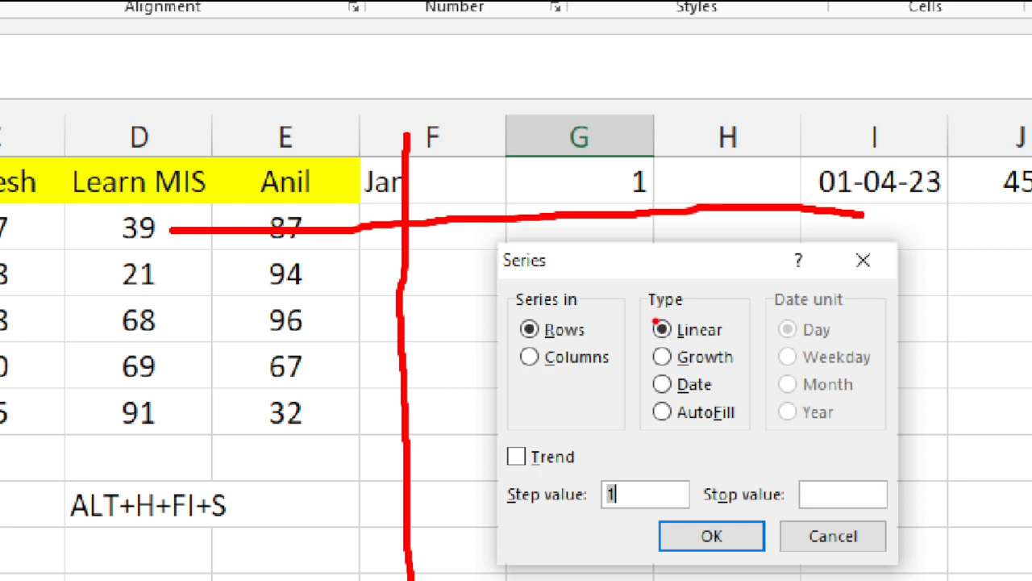
{"action": "mouse_move", "coordinate": [643, 295]}
{"action": "left_mouse_down"}
{"action": "mouse_move", "coordinate": [635, 421]}
{"action": "mouse_move", "coordinate": [726, 444]}
{"action": "mouse_move", "coordinate": [765, 391]}
{"action": "mouse_move", "coordinate": [749, 297]}
{"action": "mouse_move", "coordinate": [558, 295]}
{"action": "left_mouse_up"}
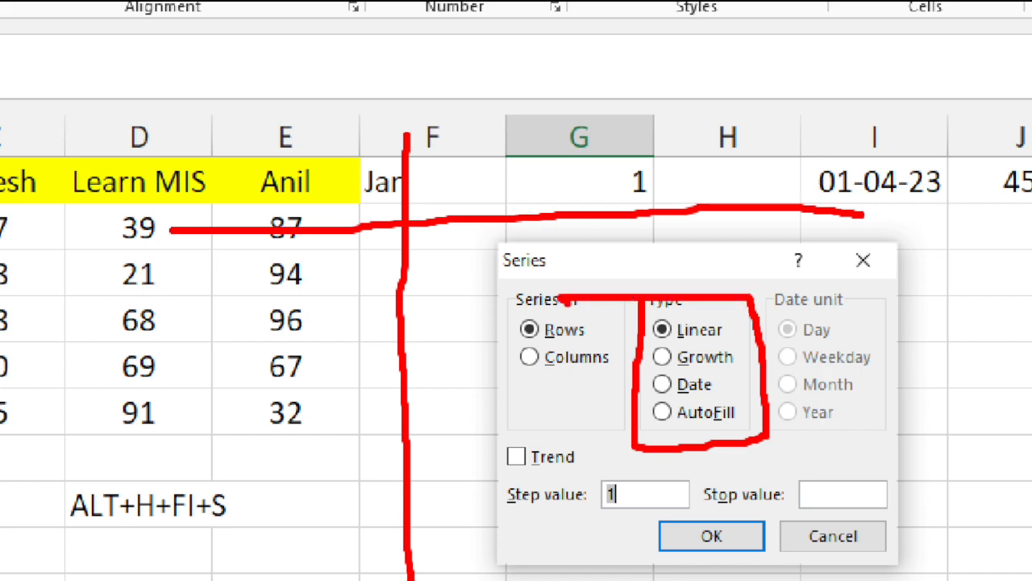
{"action": "key", "text": "Escape"}
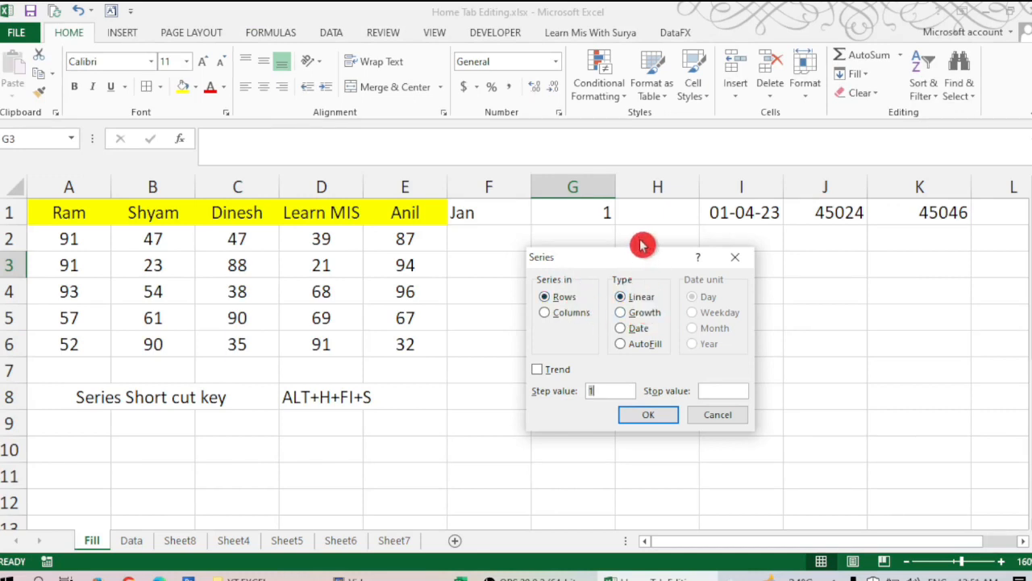
{"action": "left_click_drag", "start_coordinate": [639, 252], "coordinate": [635, 349]}
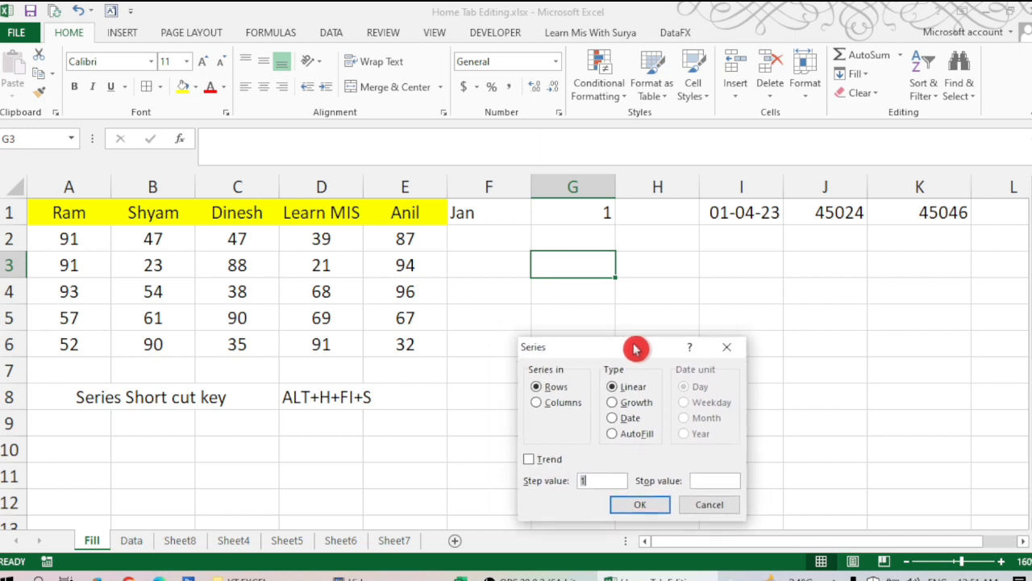
{"action": "left_click", "coordinate": [709, 504]}
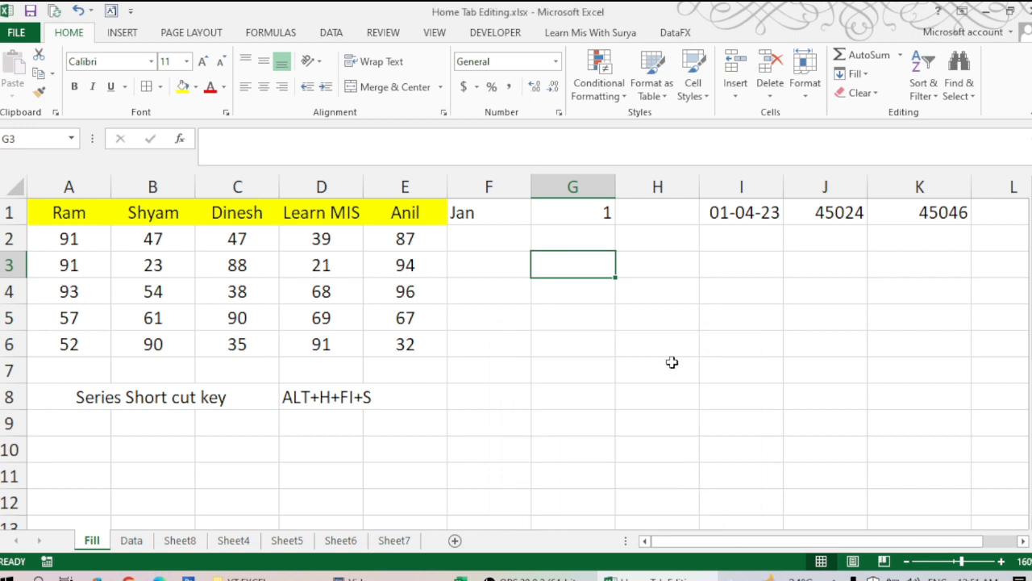
- Enter 1 in cell H4 as the starting value and select that cell again
{"action": "left_click", "coordinate": [632, 296]}
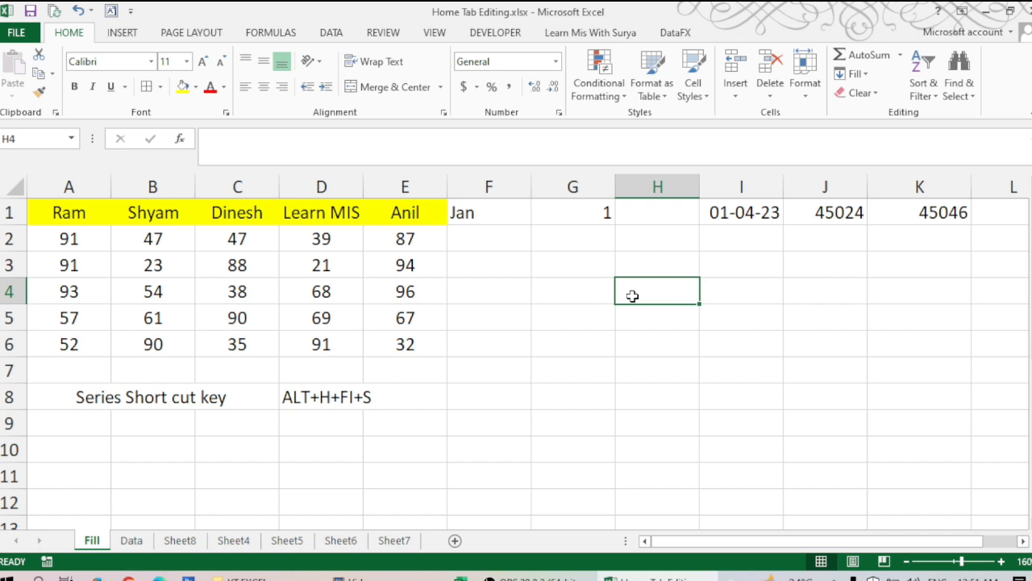
{"action": "type", "text": "1"}
{"action": "key", "text": "Return"}
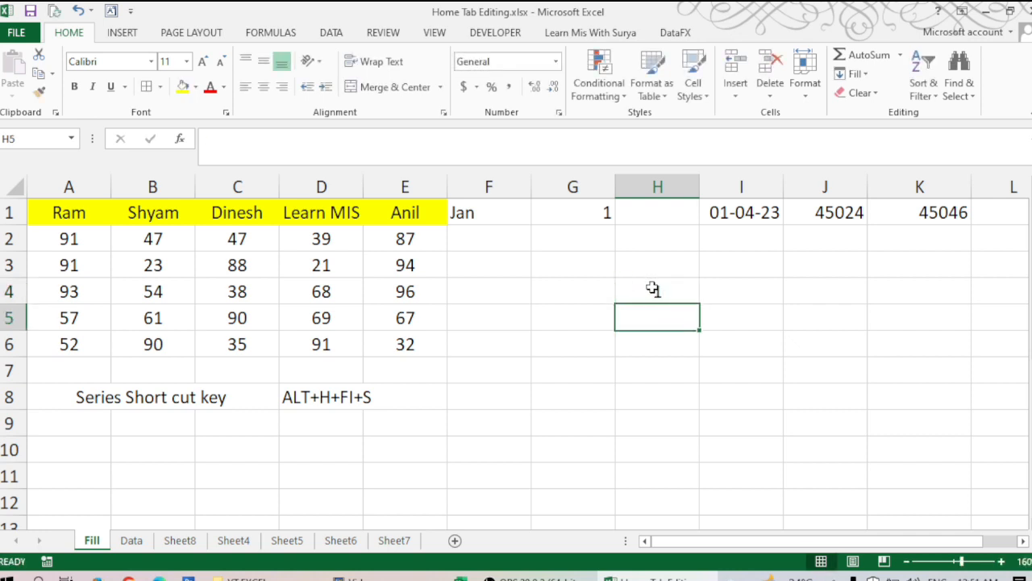
{"action": "left_click_drag", "start_coordinate": [652, 289], "coordinate": [826, 297]}
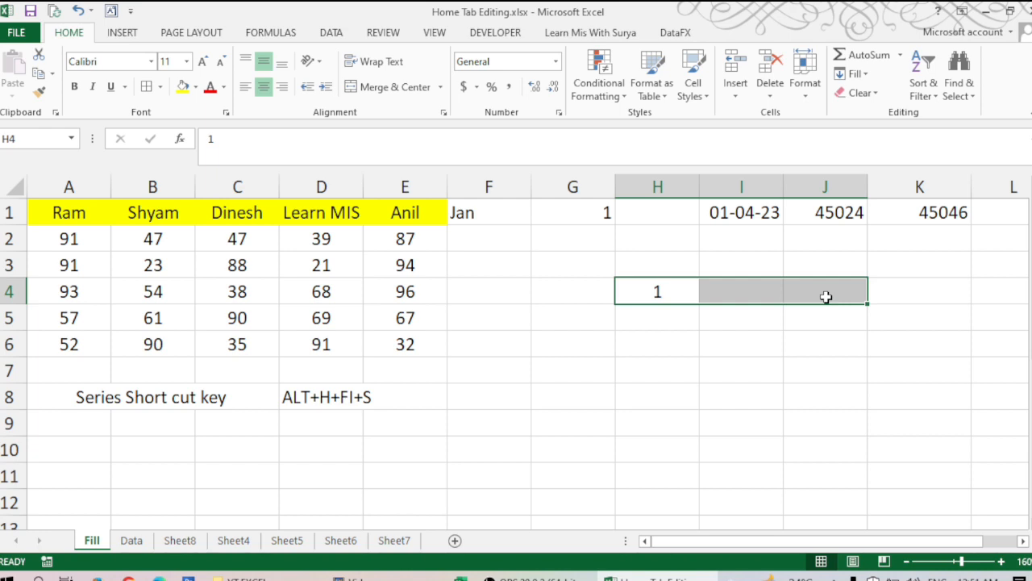
{"action": "left_click", "coordinate": [826, 297]}
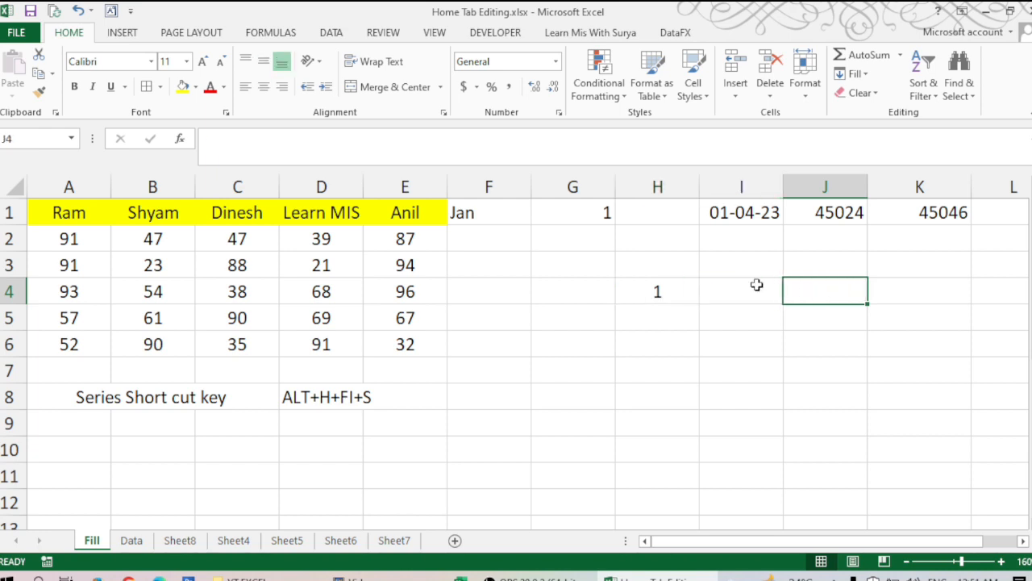
{"action": "left_click", "coordinate": [668, 290]}
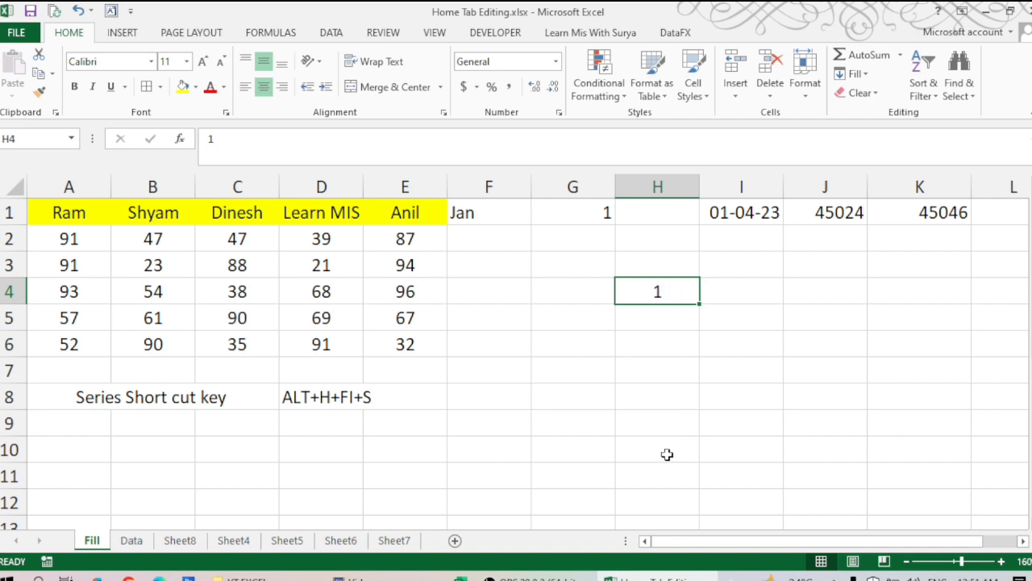
- Fill a linear series in rows from H4 with step value 1 and stop value 100
{"action": "left_click", "coordinate": [862, 75]}
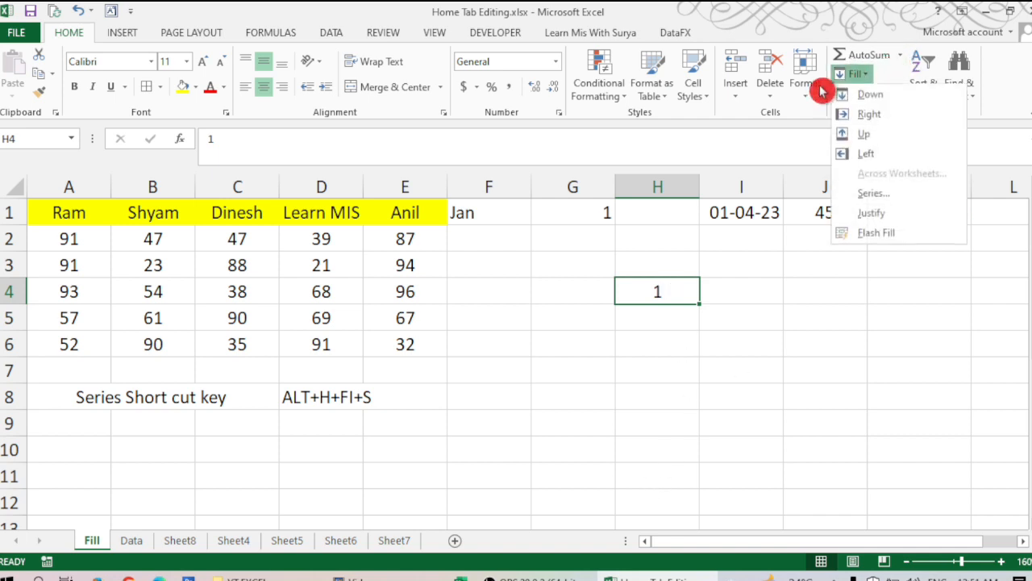
{"action": "left_click", "coordinate": [889, 203]}
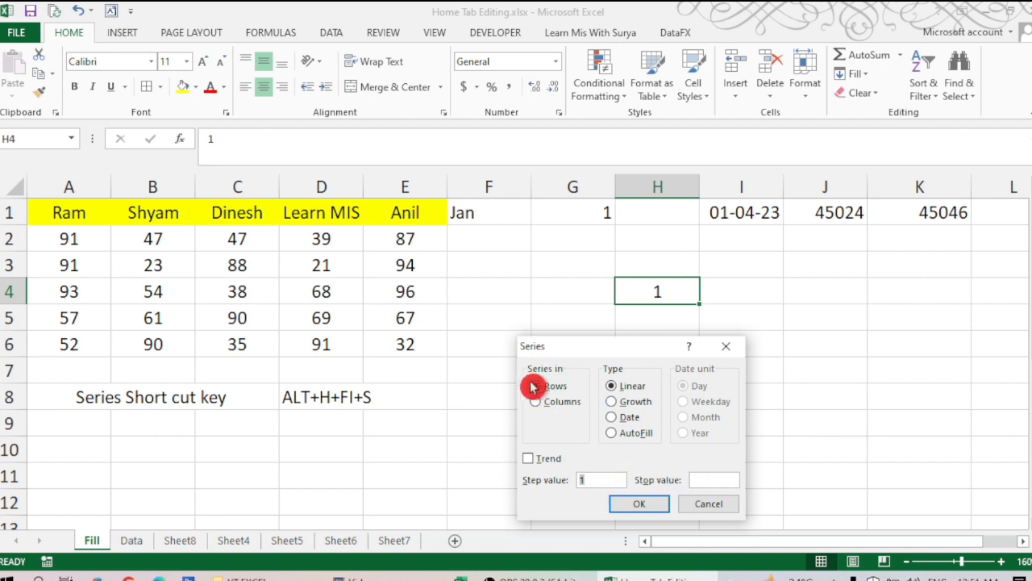
{"action": "left_click", "coordinate": [716, 480]}
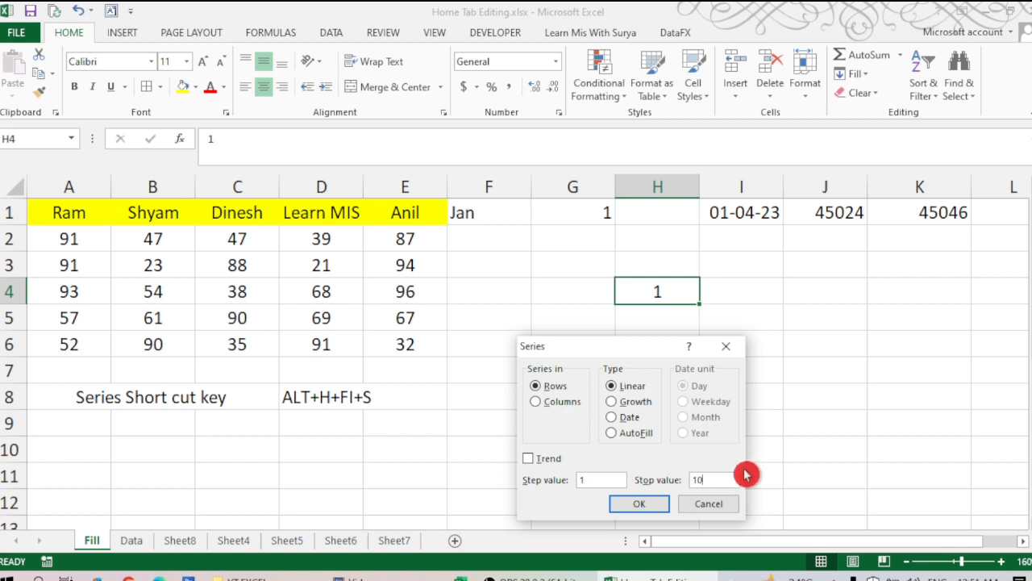
{"action": "left_click", "coordinate": [639, 504]}
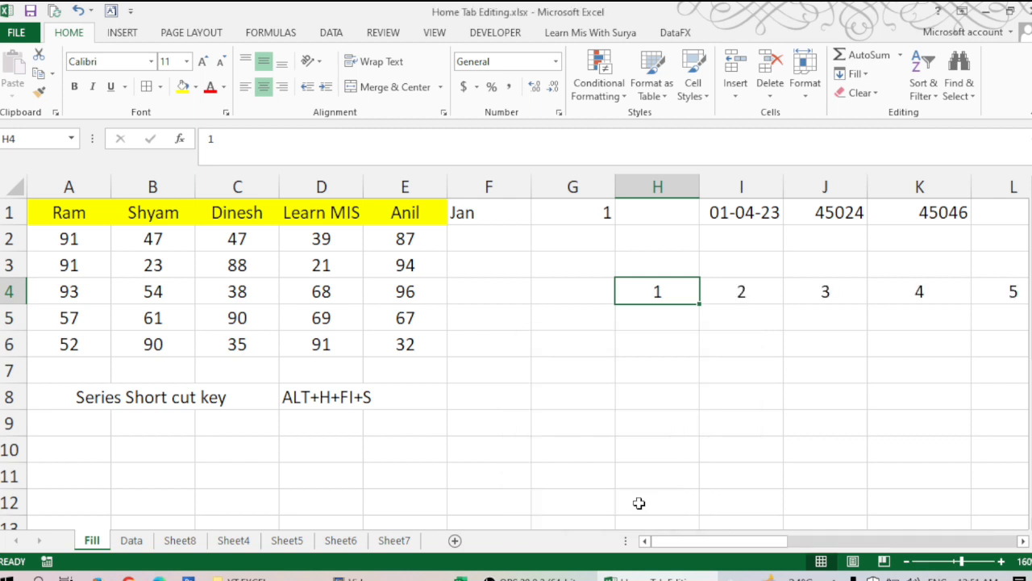
- Check the row 4 series at its far end and its start, and undo the series fill
{"action": "key", "text": "ctrl+Right"}
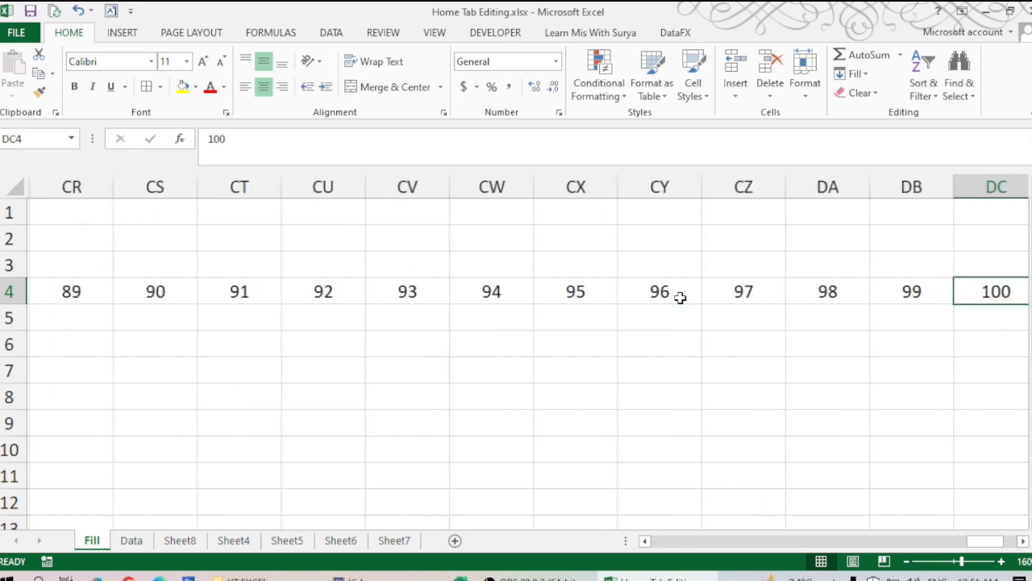
{"action": "key", "text": "Right"}
{"action": "key", "text": "Left"}
{"action": "key", "text": "ctrl+Left"}
{"action": "key", "text": "Left"}
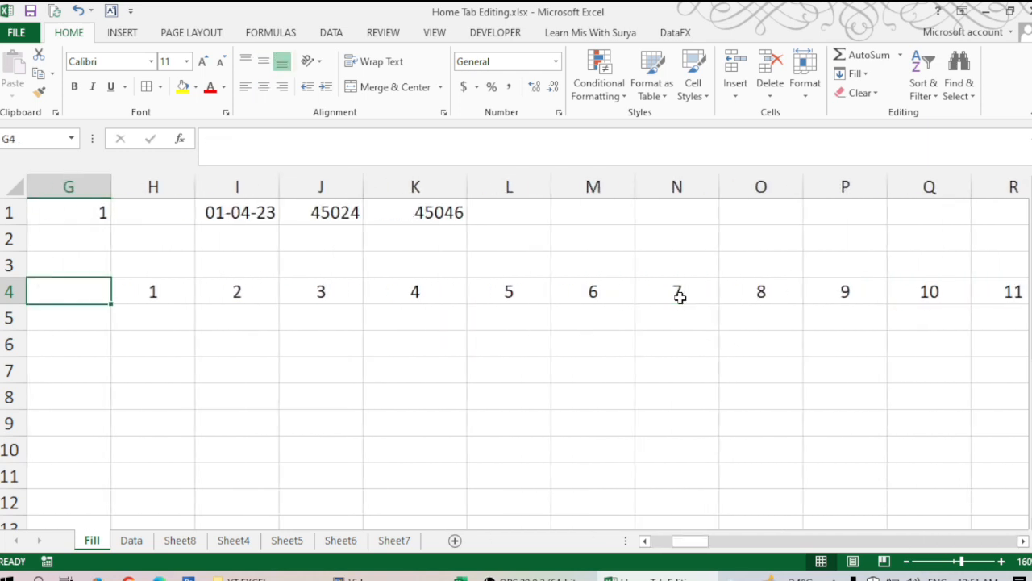
{"action": "key", "text": "Left"}
{"action": "key", "text": "Right"}
{"action": "key", "text": "Right"}
{"action": "key", "text": "ctrl+z"}
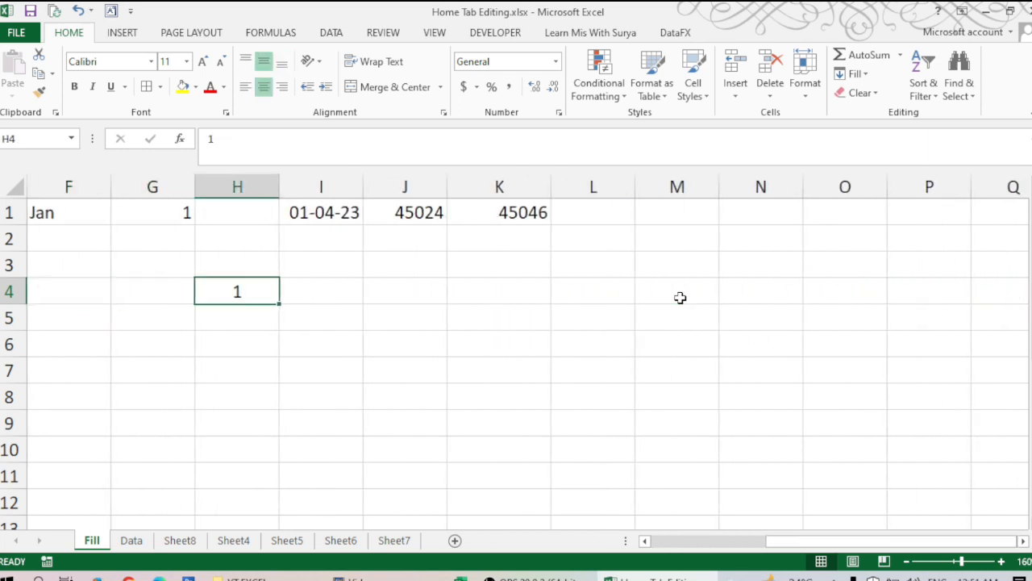
- Fill a linear series in columns from H4 with step value 10 and stop value 100
{"action": "key", "text": "Down"}
{"action": "key", "text": "Up"}
{"action": "left_click", "coordinate": [856, 73]}
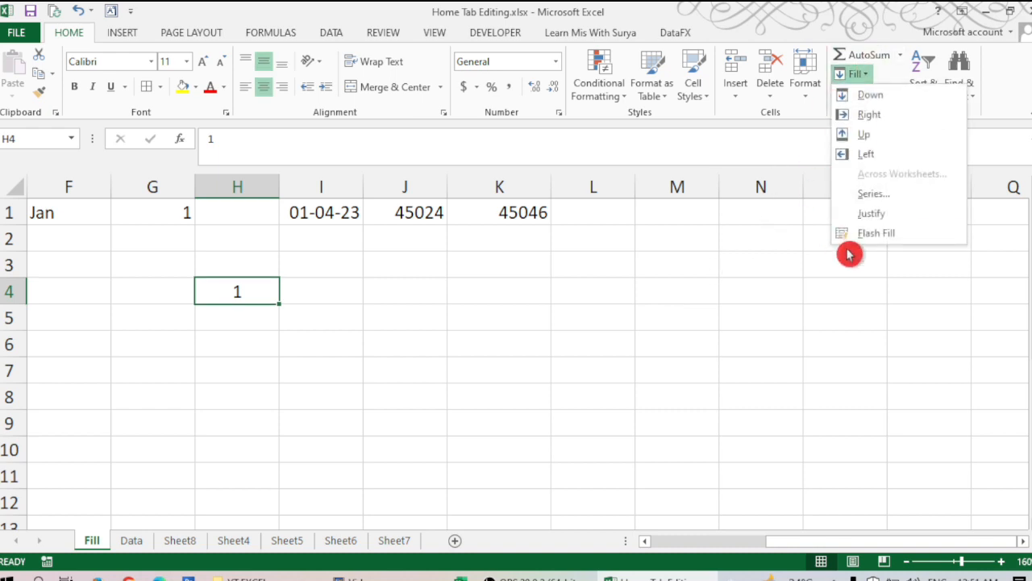
{"action": "left_click", "coordinate": [874, 195]}
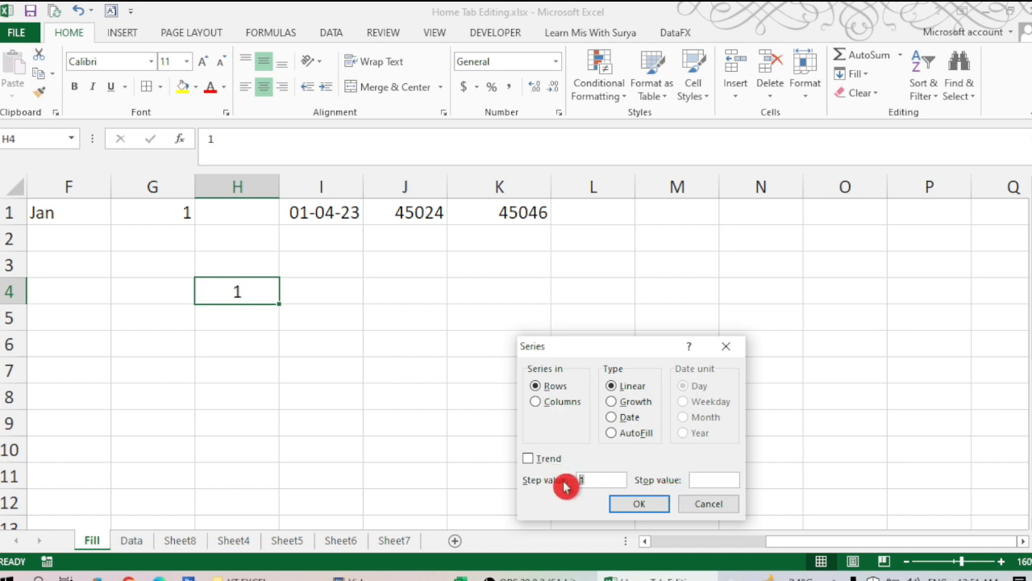
{"action": "left_click", "coordinate": [660, 493]}
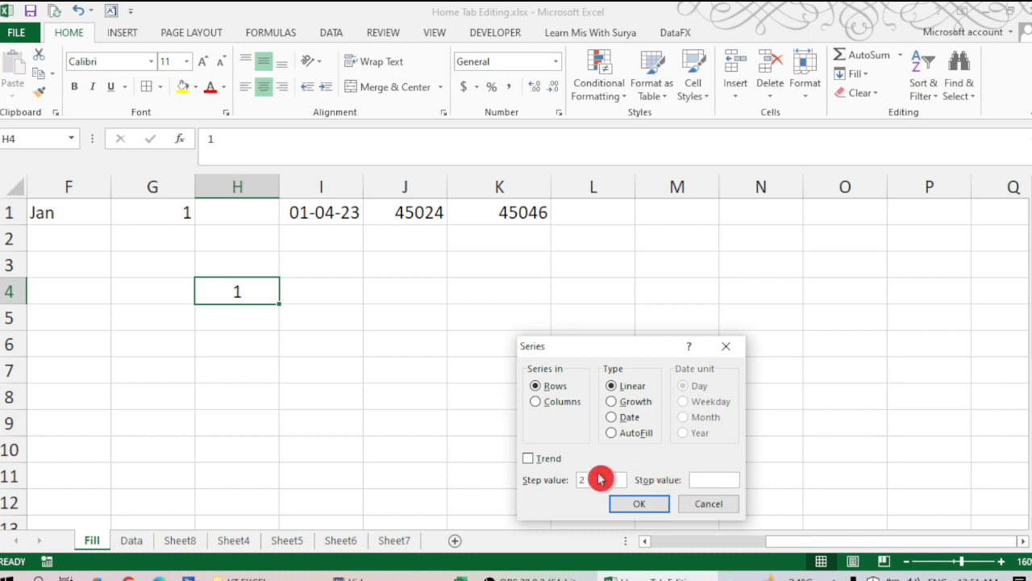
{"action": "left_click_drag", "start_coordinate": [601, 478], "coordinate": [525, 471]}
{"action": "left_click", "coordinate": [525, 477]}
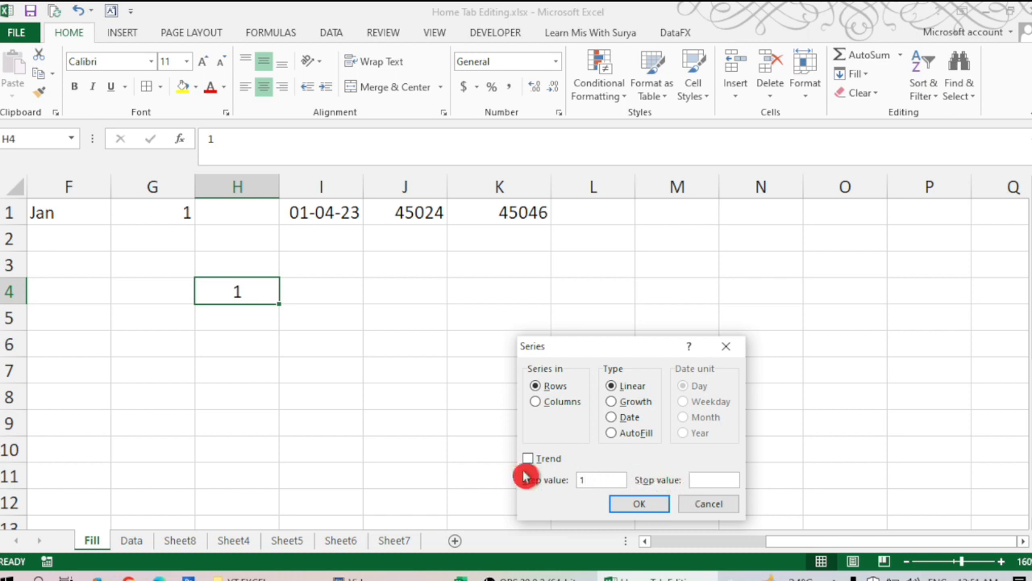
{"action": "left_click", "coordinate": [710, 479]}
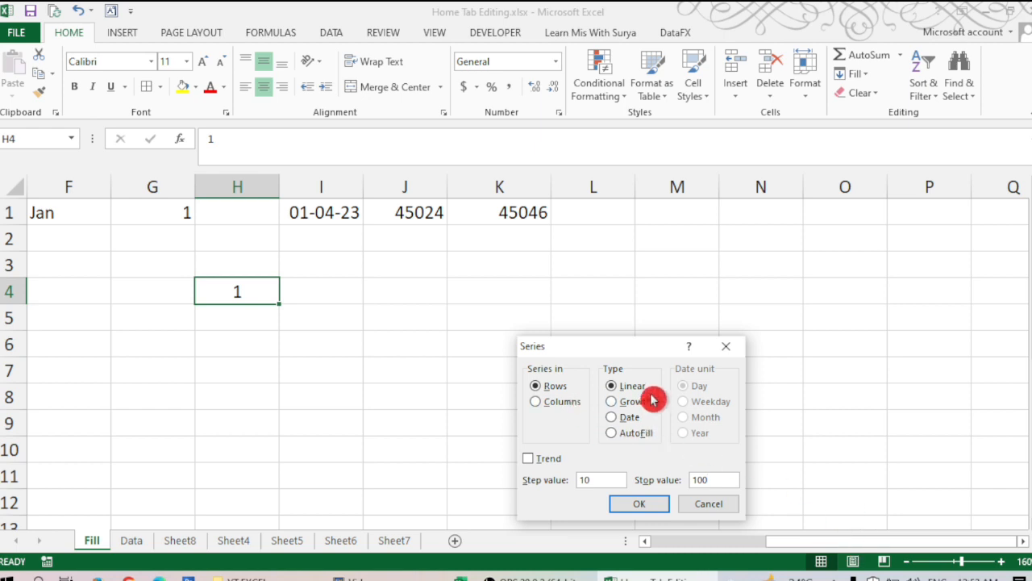
{"action": "left_click", "coordinate": [536, 401]}
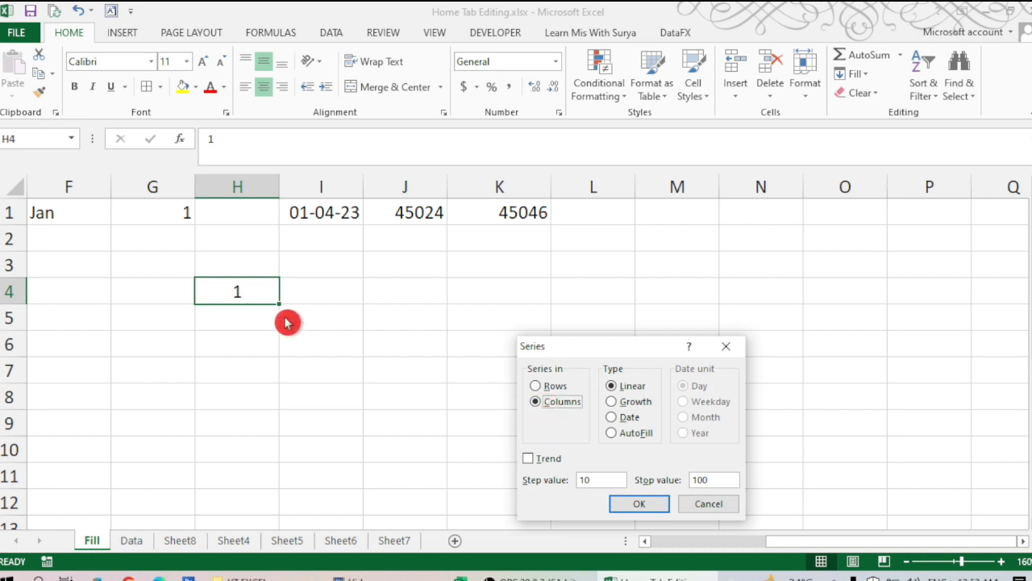
{"action": "left_click", "coordinate": [643, 503]}
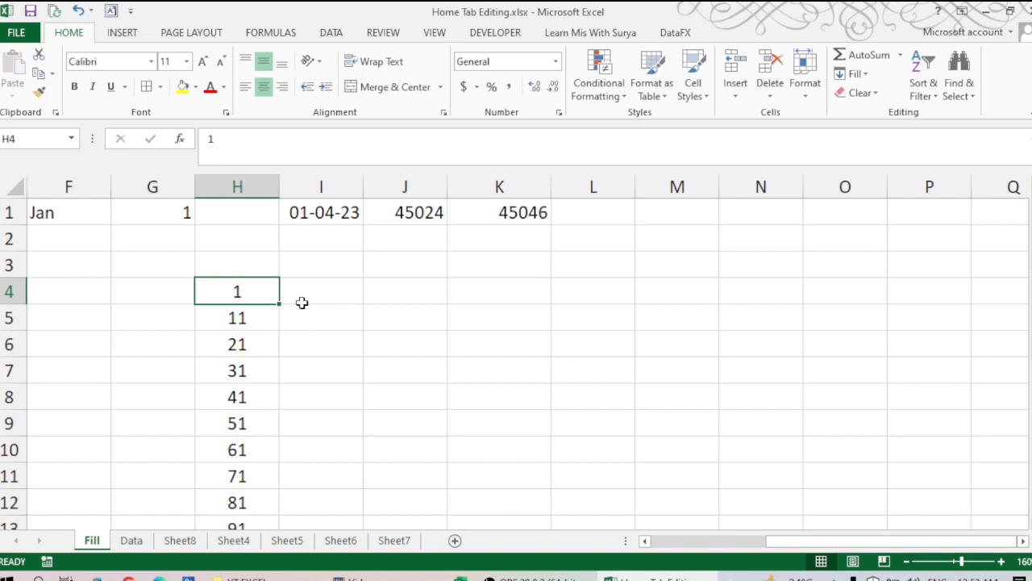
- Examine the filled series in column H from its second value down to its last cell
{"action": "left_click", "coordinate": [225, 317]}
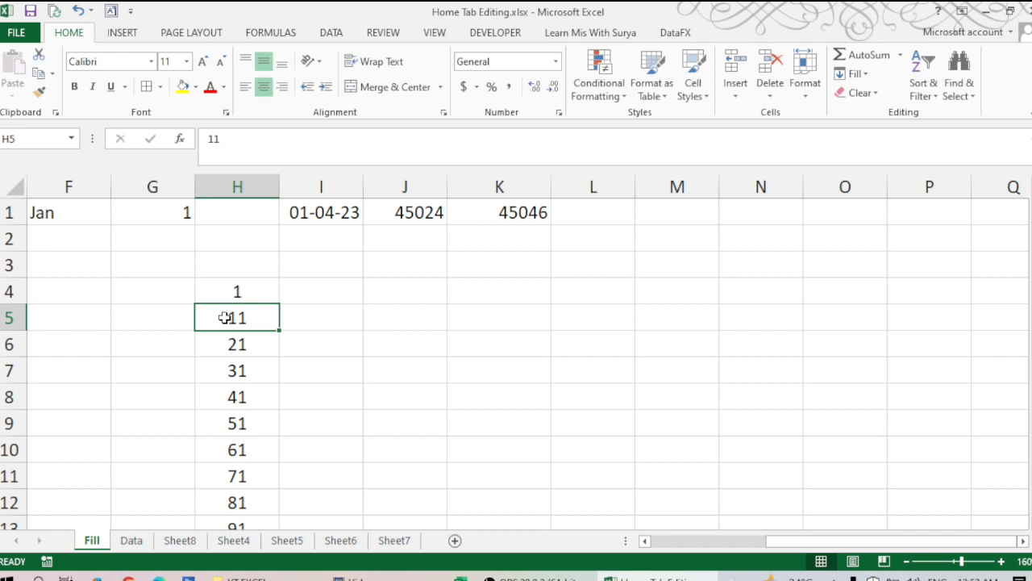
{"action": "scroll", "coordinate": [227, 322], "scroll_direction": "down", "scroll_amount": 3}
{"action": "left_click", "coordinate": [220, 266]}
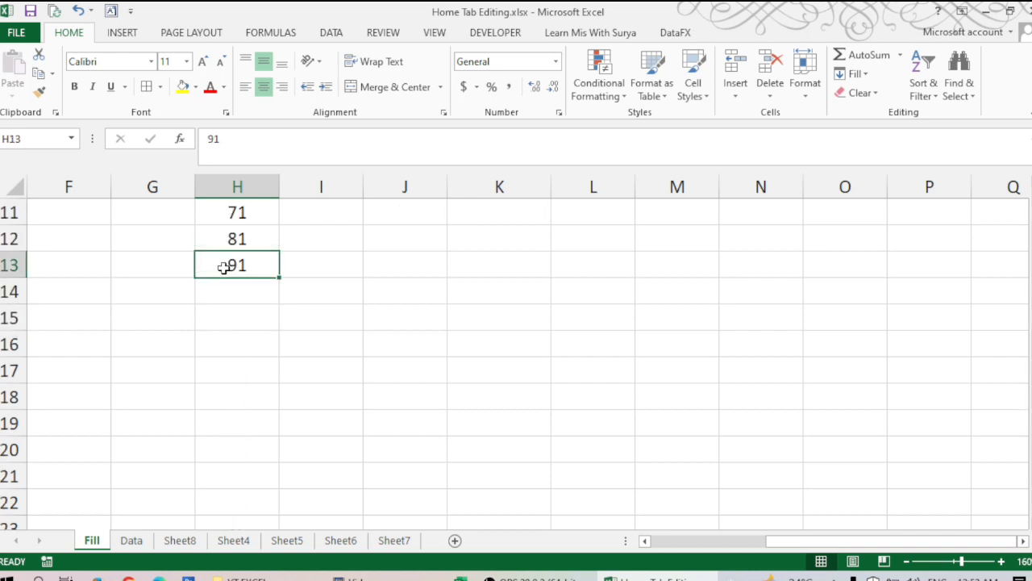
{"action": "scroll", "coordinate": [226, 268], "scroll_direction": "up", "scroll_amount": 2}
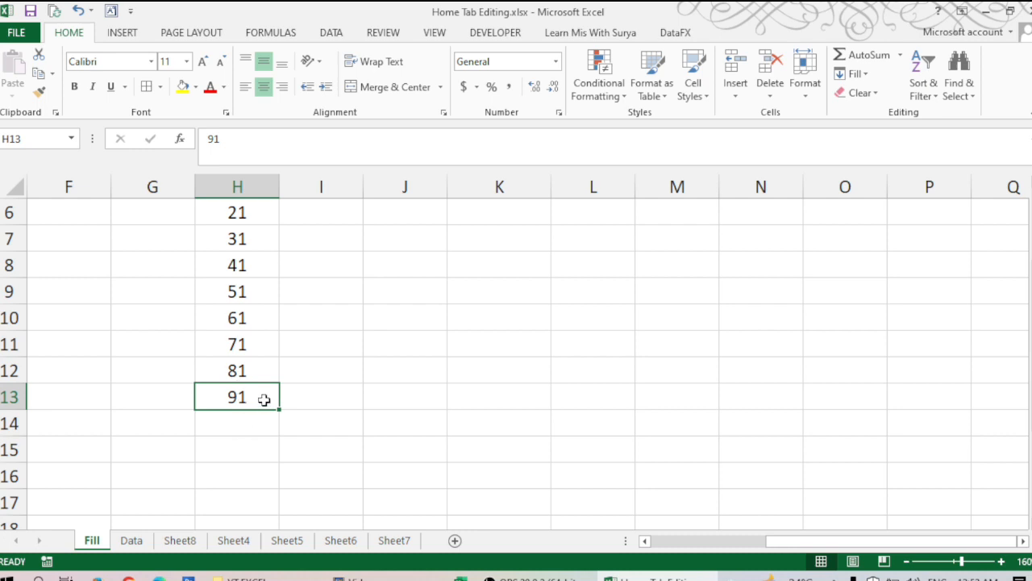
{"action": "scroll", "coordinate": [265, 399], "scroll_direction": "up", "scroll_amount": 2}
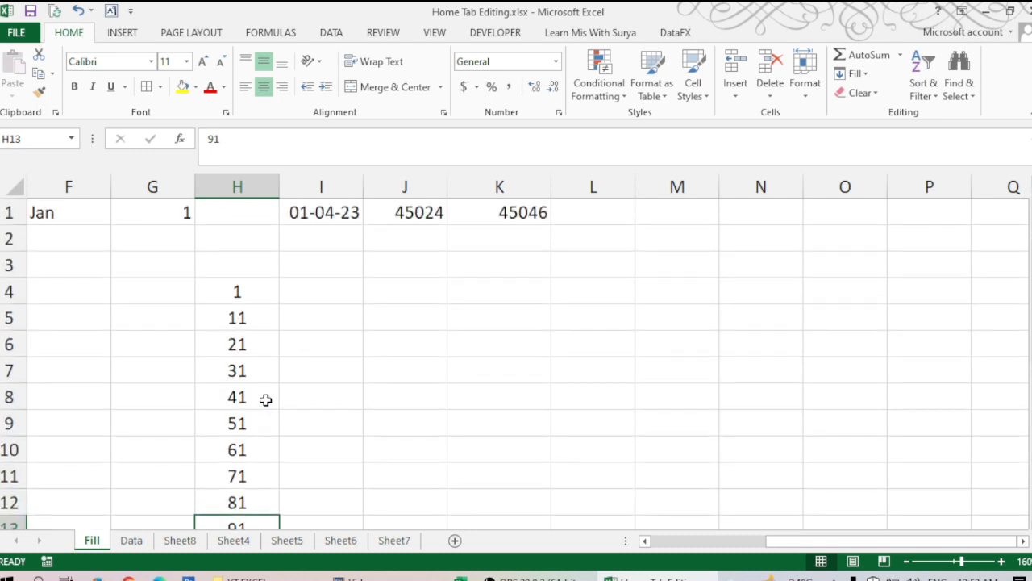
{"action": "scroll", "coordinate": [266, 399], "scroll_direction": "down", "scroll_amount": 2}
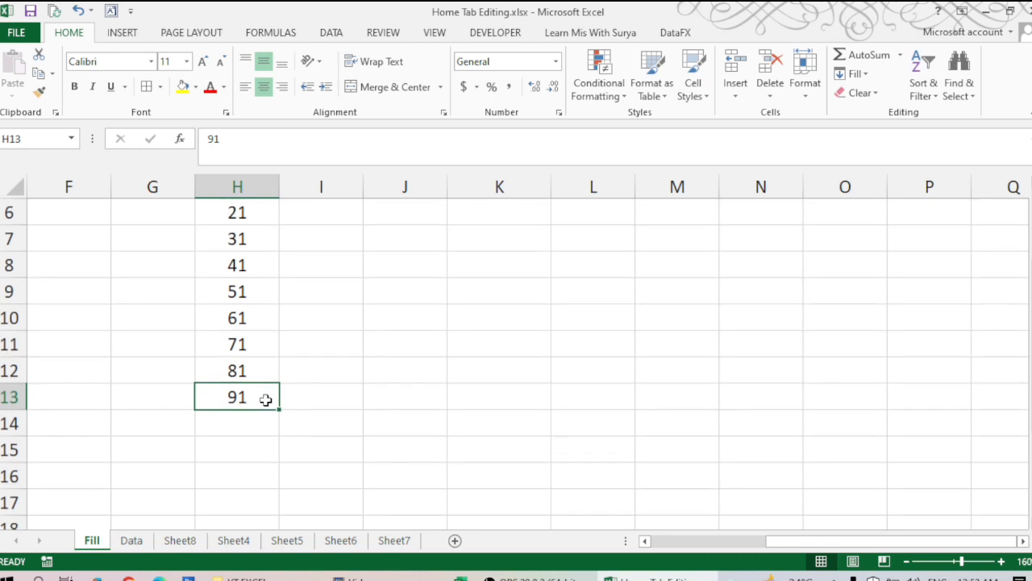
- Compare the start of the column H series with its last value and the cell below it
{"action": "scroll", "coordinate": [265, 399], "scroll_direction": "up", "scroll_amount": 2}
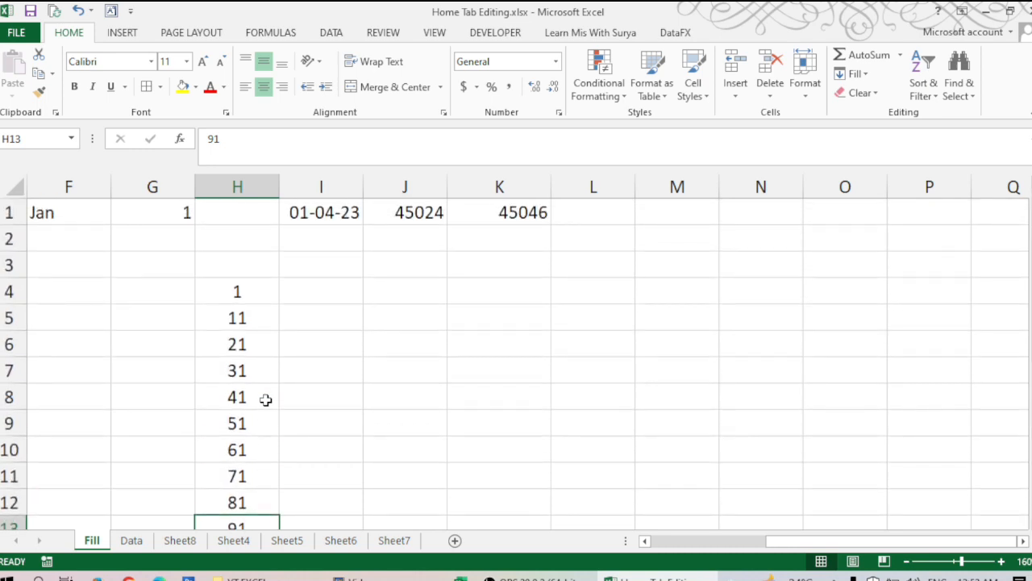
{"action": "scroll", "coordinate": [281, 373], "scroll_direction": "down", "scroll_amount": 2}
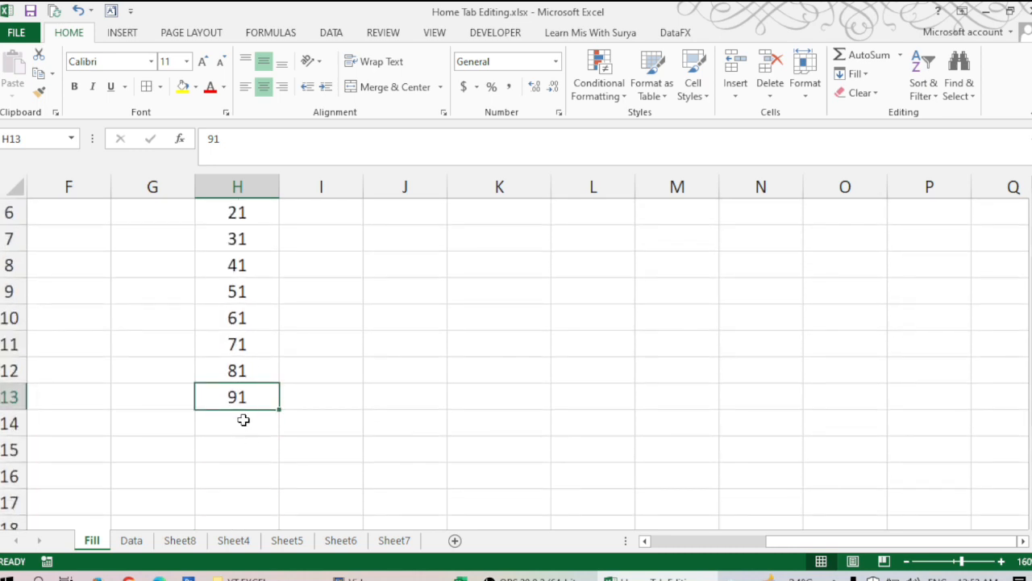
{"action": "left_click", "coordinate": [240, 428]}
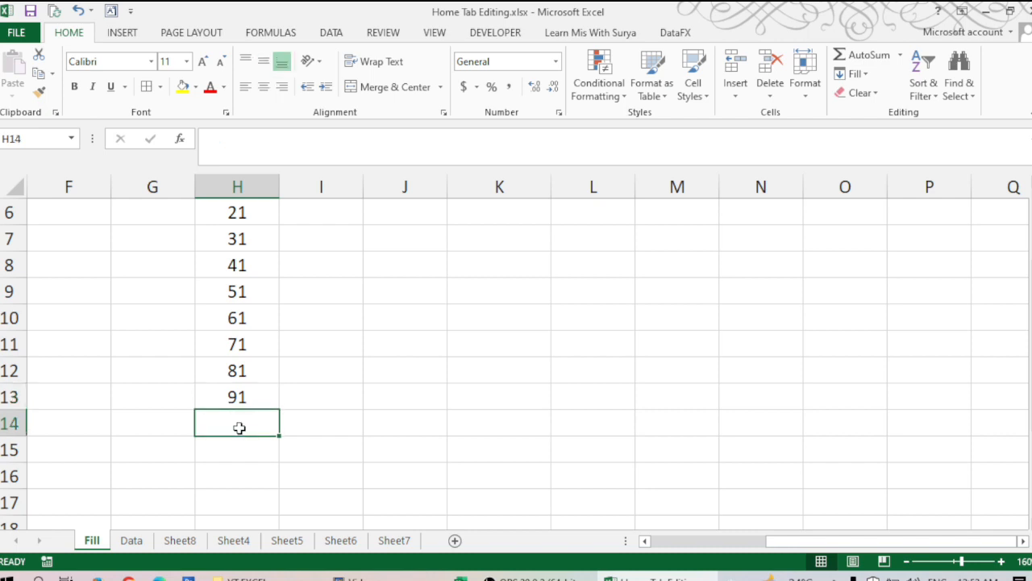
{"action": "left_click", "coordinate": [242, 396]}
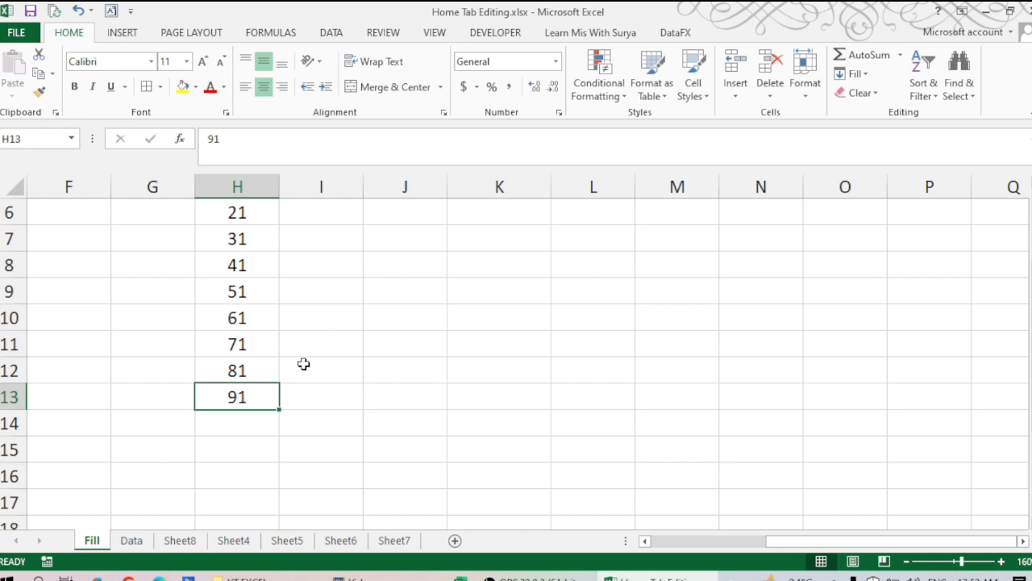
{"action": "scroll", "coordinate": [298, 341], "scroll_direction": "up", "scroll_amount": 2}
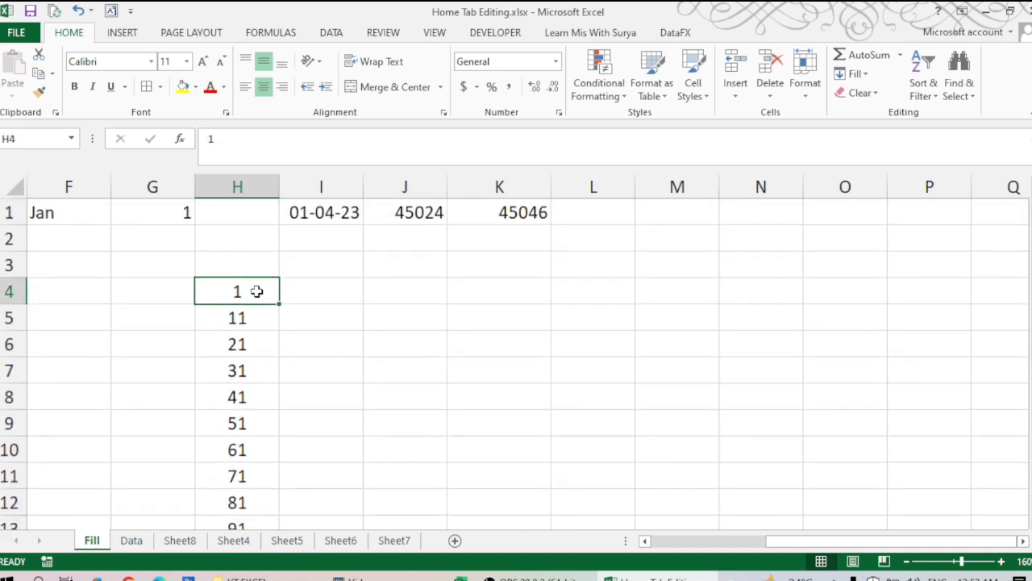
{"action": "left_click", "coordinate": [857, 74]}
{"action": "left_click", "coordinate": [874, 193]}
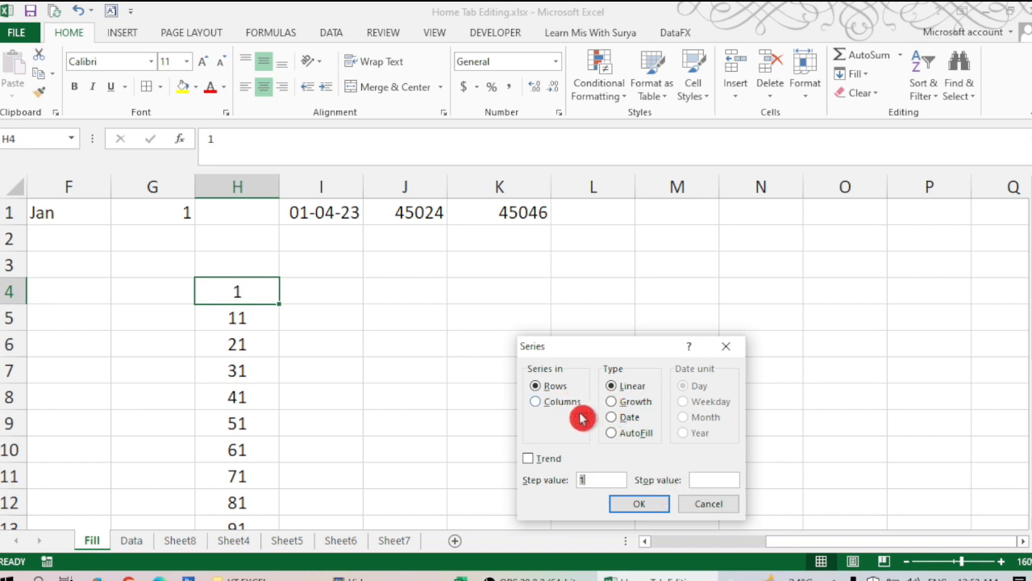
{"action": "left_click", "coordinate": [705, 502]}
- Clear the linear series in H4:H13 and enter 2 in H4
{"action": "left_click", "coordinate": [259, 318]}
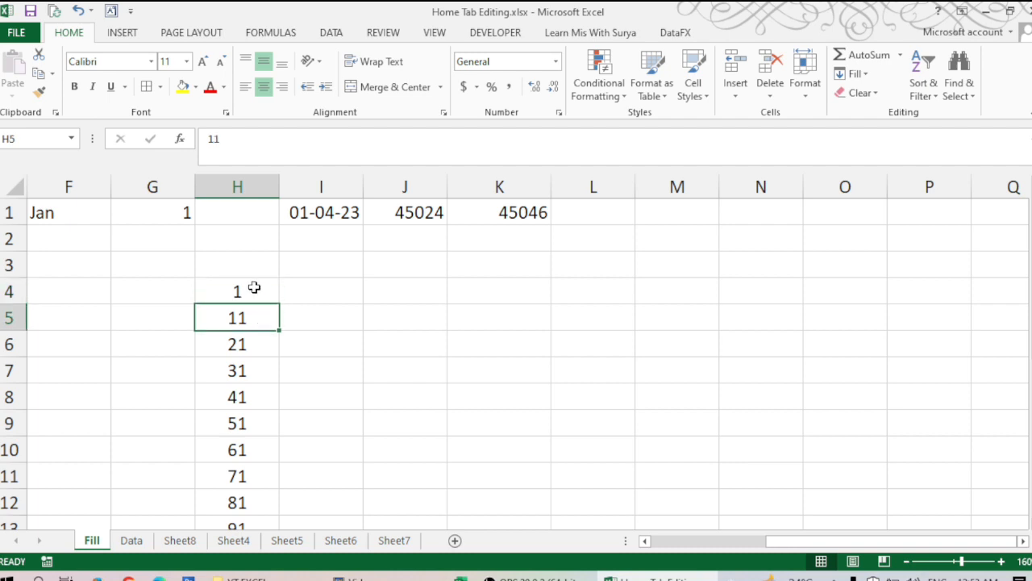
{"action": "left_click", "coordinate": [254, 288]}
{"action": "key", "text": "ctrl+shift+Down"}
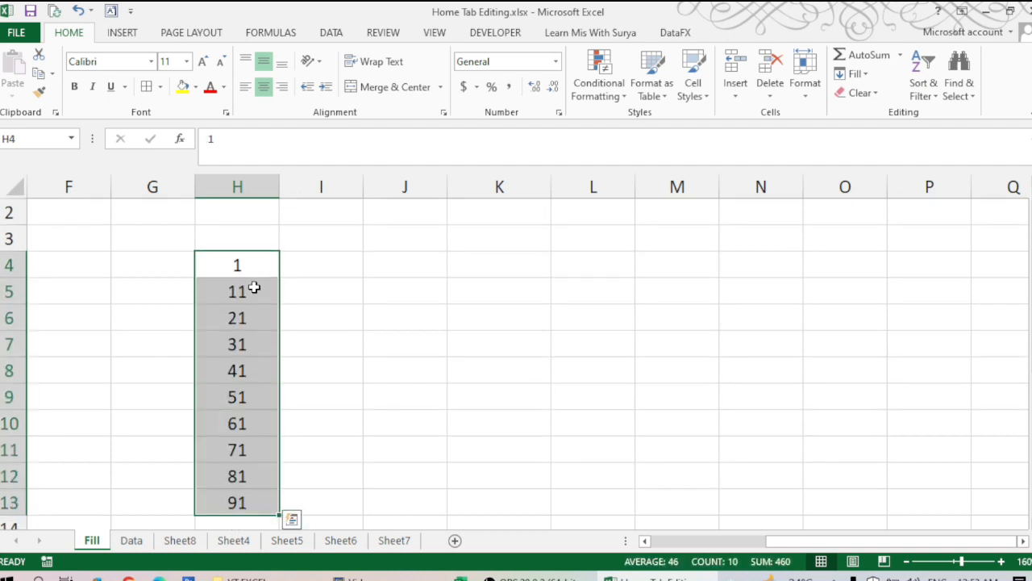
{"action": "key", "text": "Delete"}
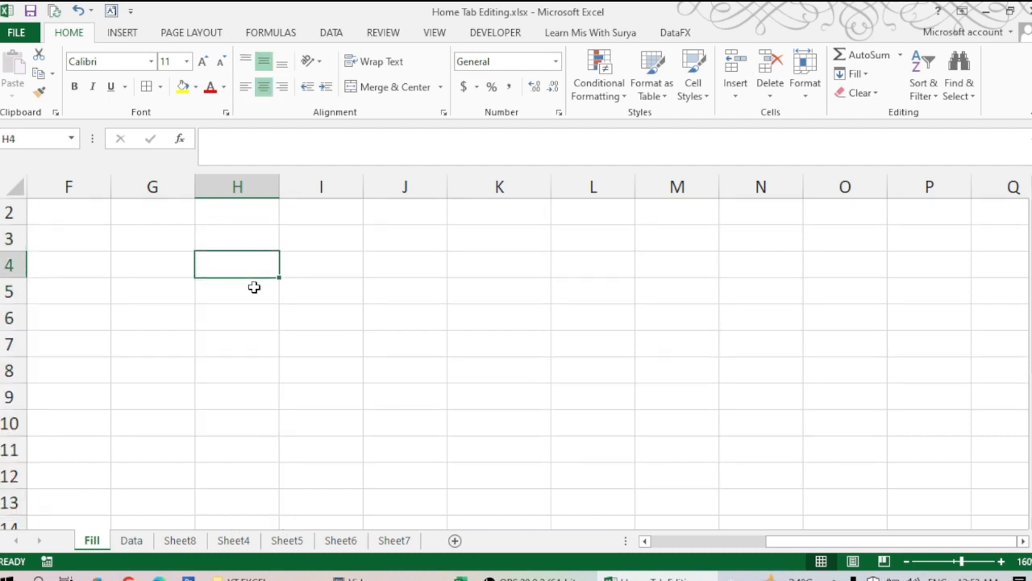
{"action": "type", "text": "2"}
{"action": "key", "text": "Return"}
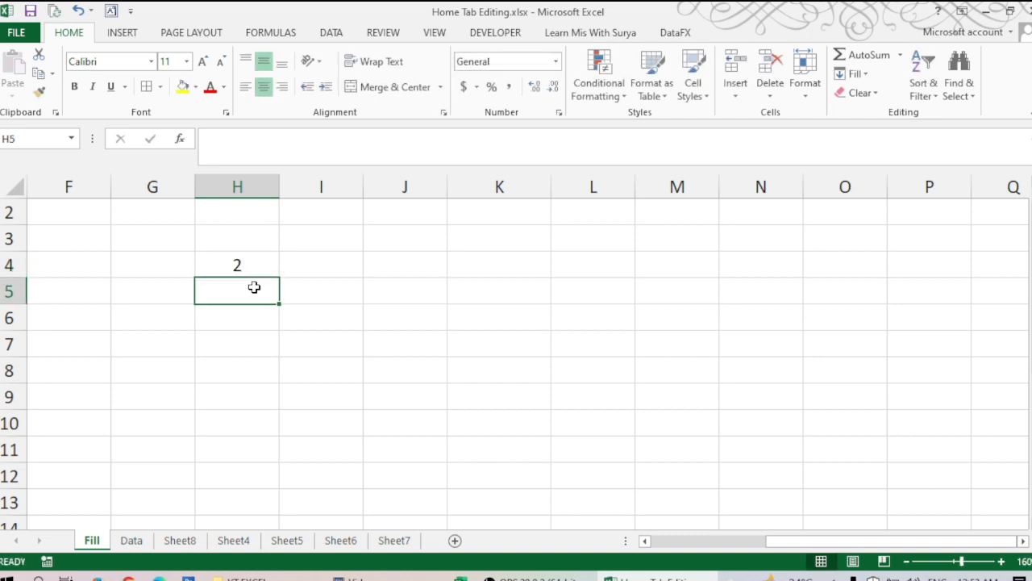
- Fill a growth series in columns from H4 with step value 2 and stop value 20
{"action": "key", "text": "Up"}
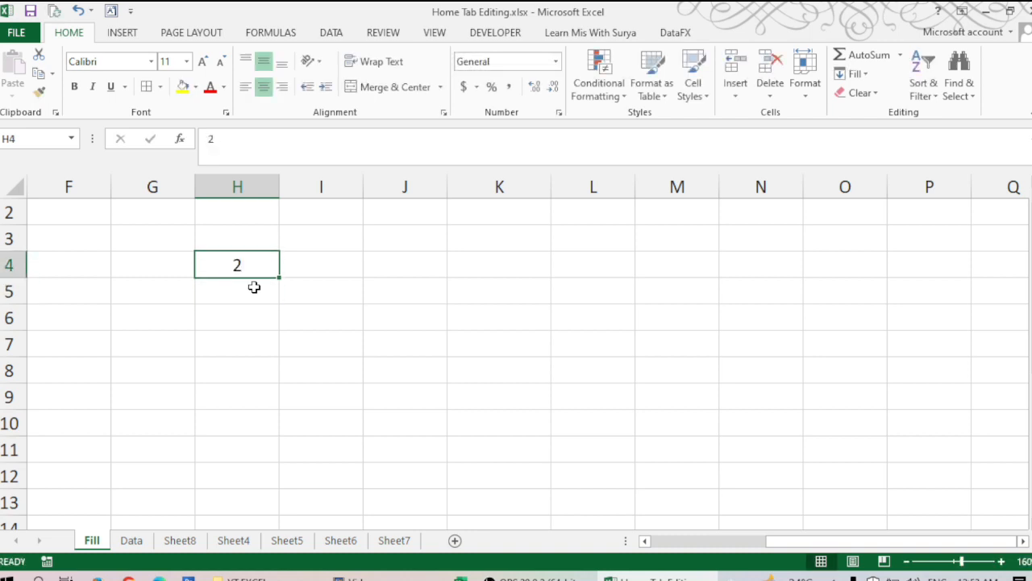
{"action": "left_click", "coordinate": [860, 76]}
{"action": "left_click", "coordinate": [866, 193]}
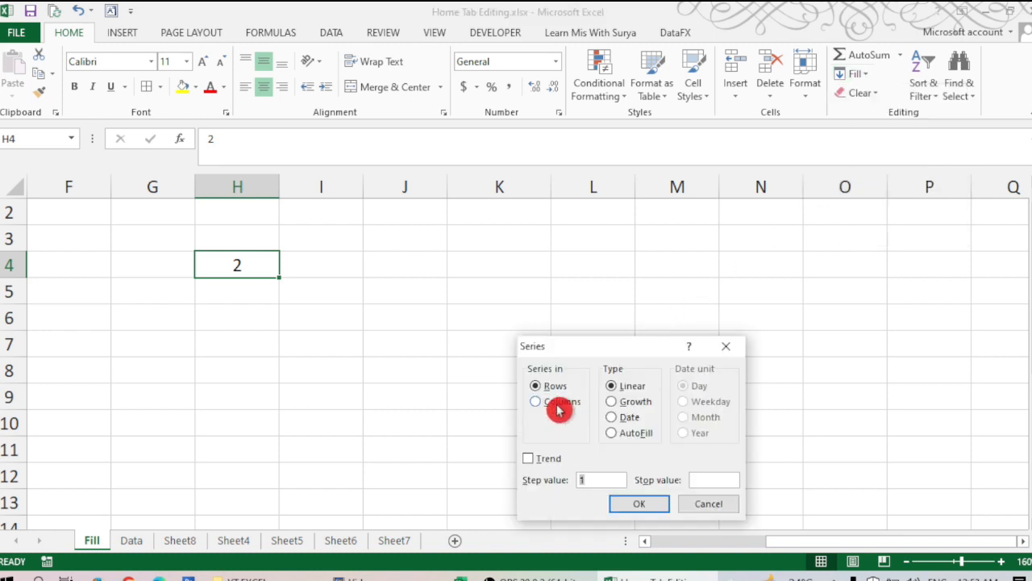
{"action": "left_click", "coordinate": [535, 401]}
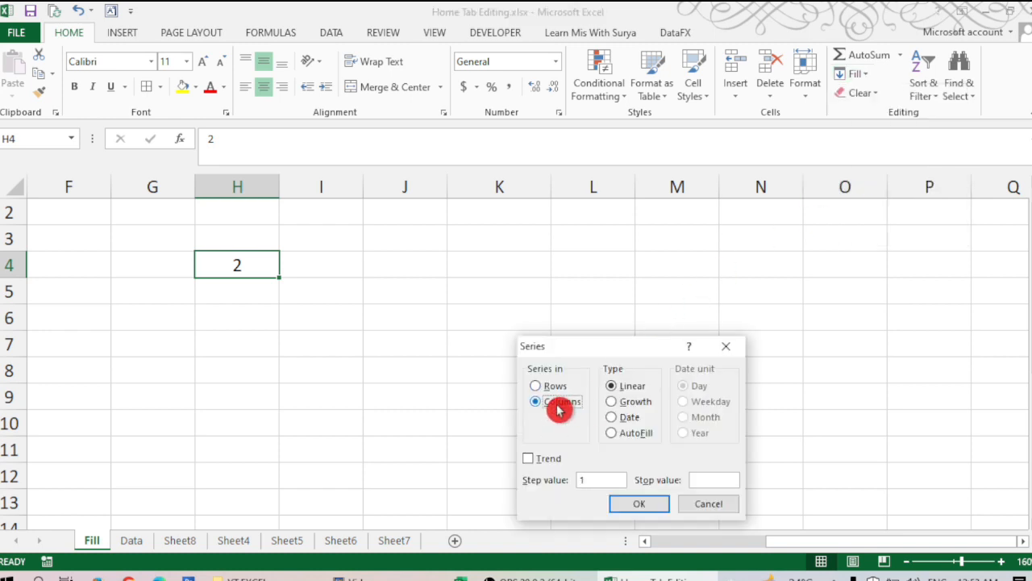
{"action": "left_click", "coordinate": [643, 402]}
{"action": "left_click_drag", "start_coordinate": [593, 481], "coordinate": [551, 482]}
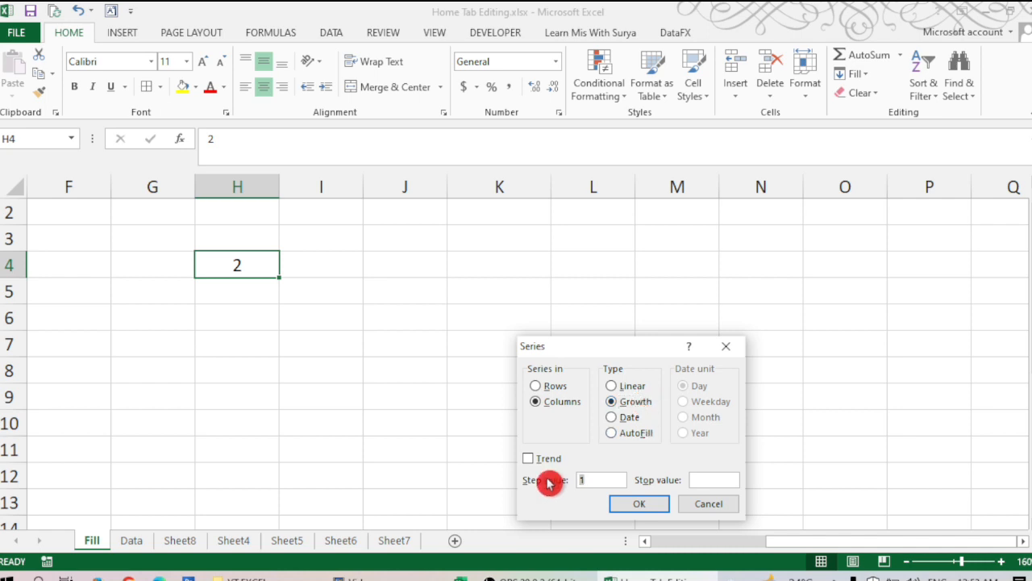
{"action": "type", "text": "2"}
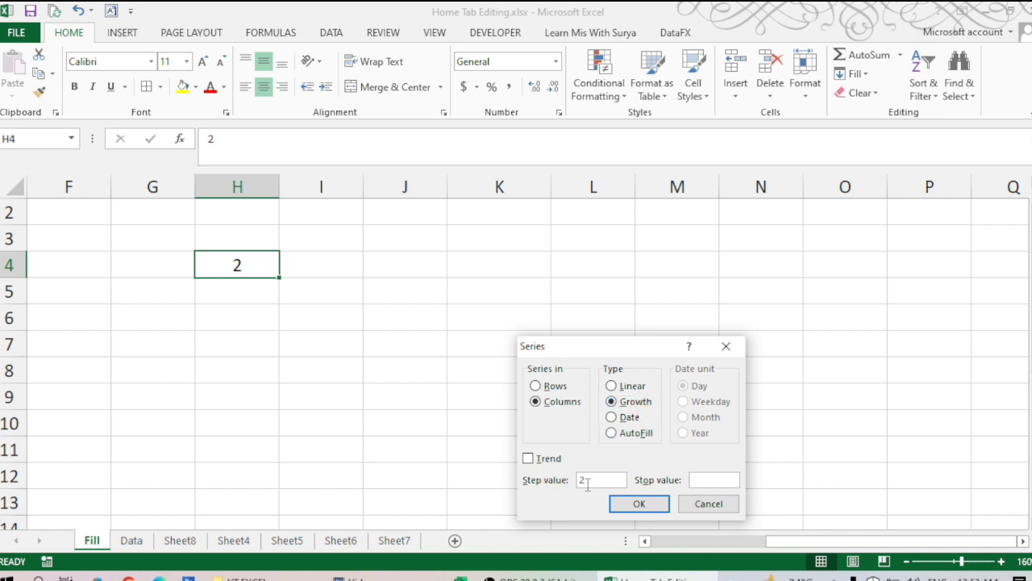
{"action": "left_click", "coordinate": [713, 481]}
{"action": "type", "text": "20"}
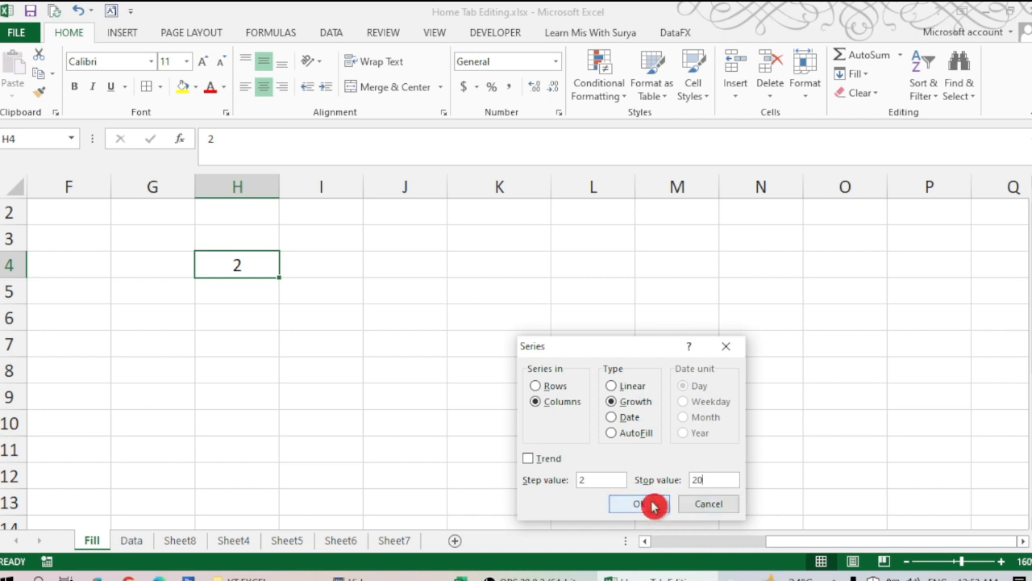
{"action": "left_click", "coordinate": [652, 501]}
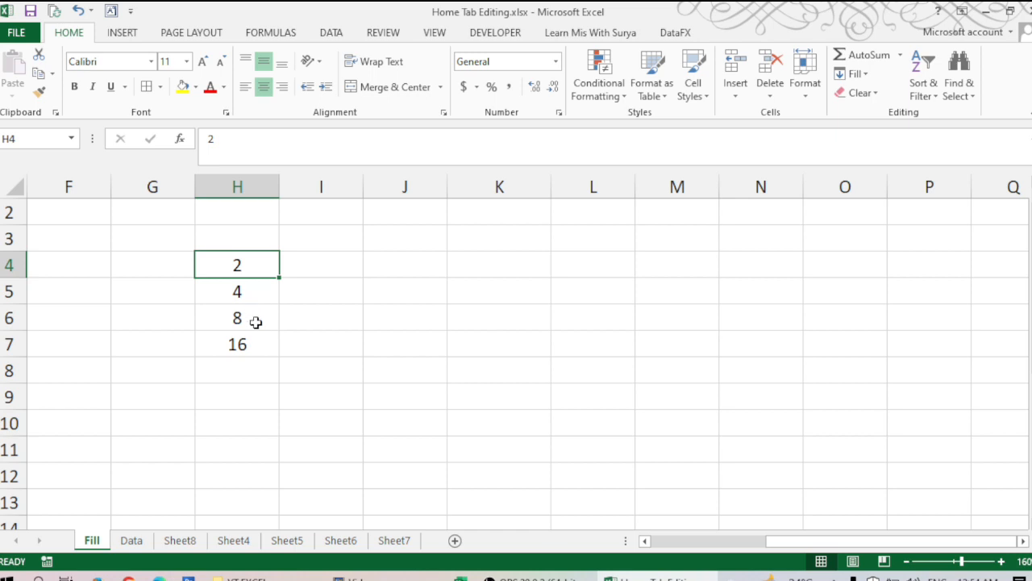
- Review the growth series in H4:H7 and clear H5:H7, keeping only the starting value in H4
{"action": "left_click", "coordinate": [247, 346]}
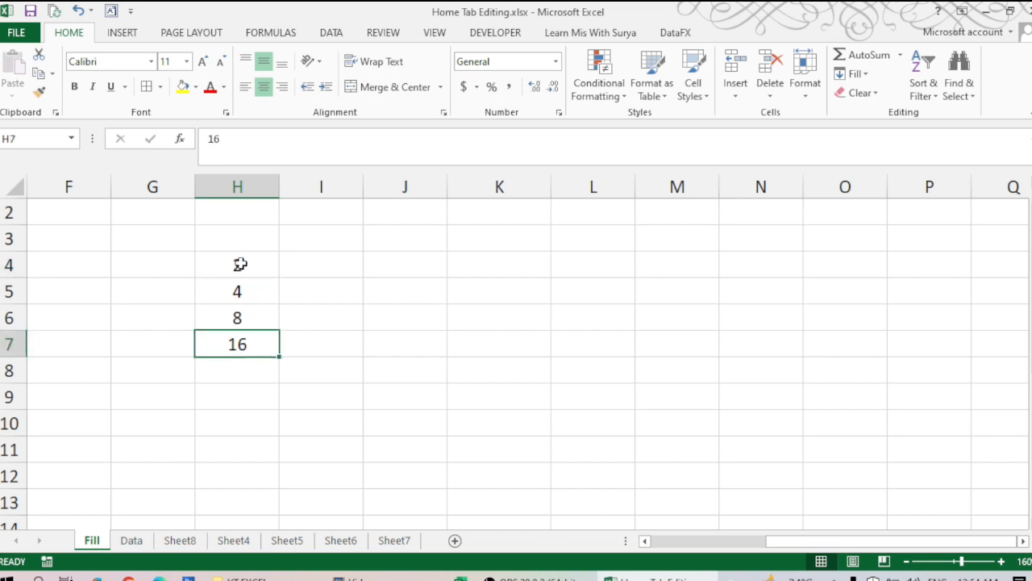
{"action": "left_click_drag", "start_coordinate": [242, 263], "coordinate": [248, 337]}
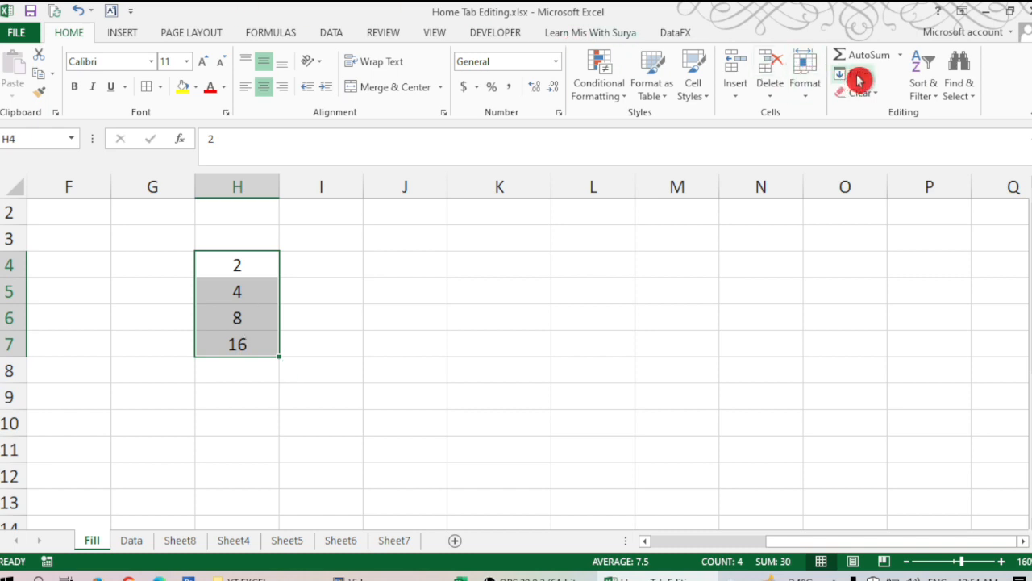
{"action": "left_click_drag", "start_coordinate": [270, 288], "coordinate": [269, 344]}
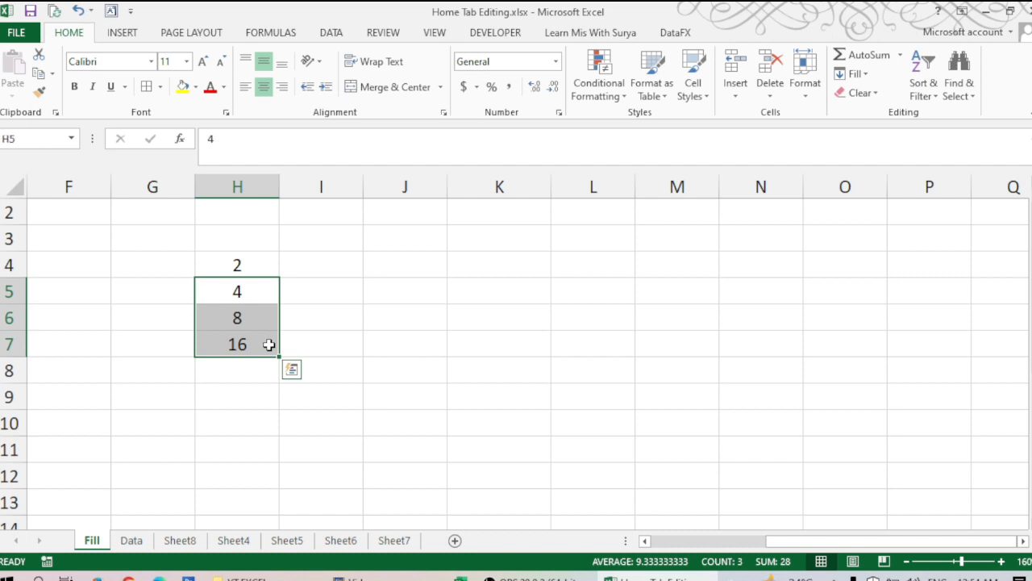
{"action": "key", "text": "Delete"}
- Fill a growth series in columns from H4 with step value 4
{"action": "left_click", "coordinate": [239, 262]}
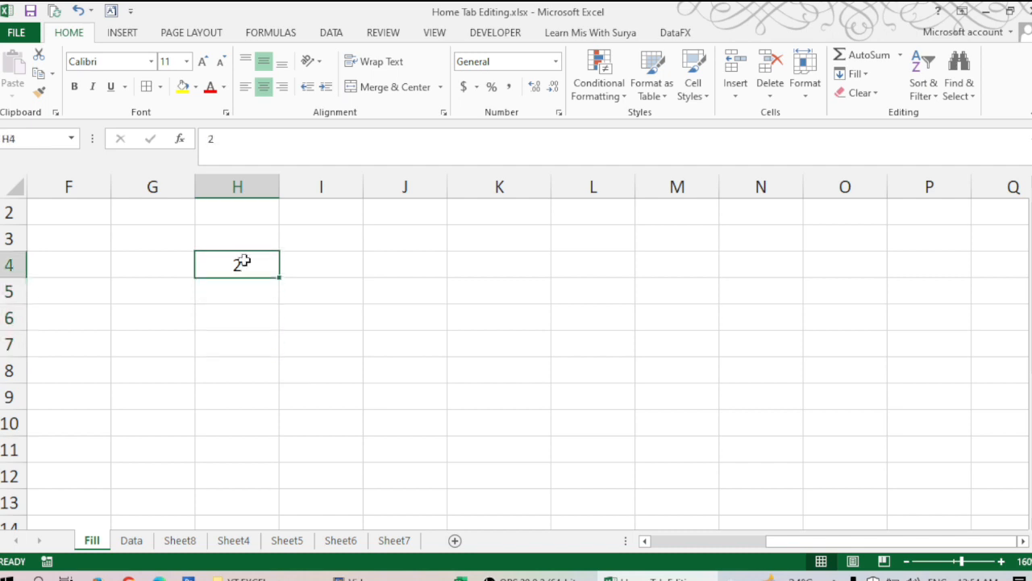
{"action": "left_click", "coordinate": [853, 79]}
{"action": "left_click", "coordinate": [885, 194]}
{"action": "left_click", "coordinate": [568, 403]}
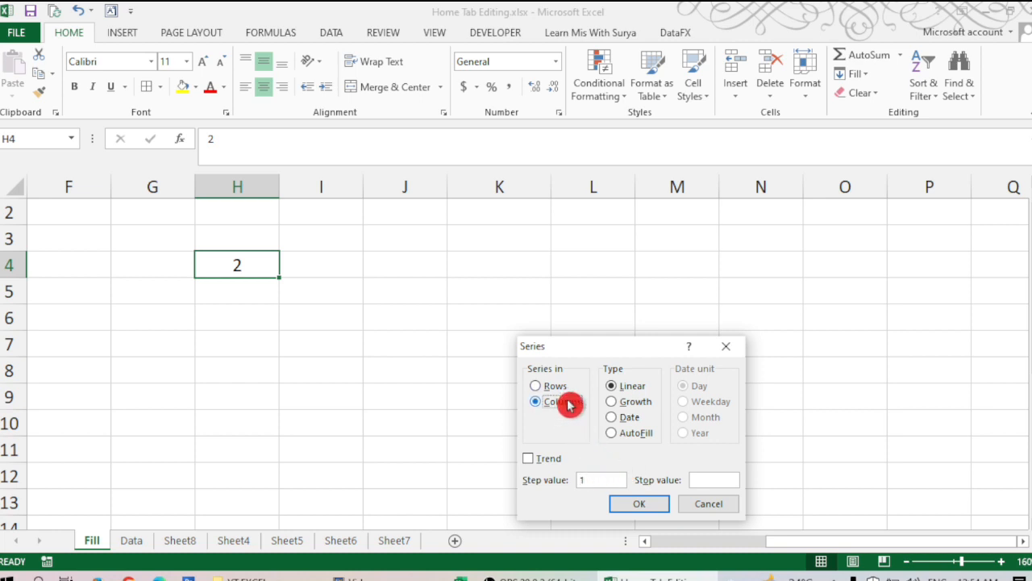
{"action": "left_click", "coordinate": [630, 402]}
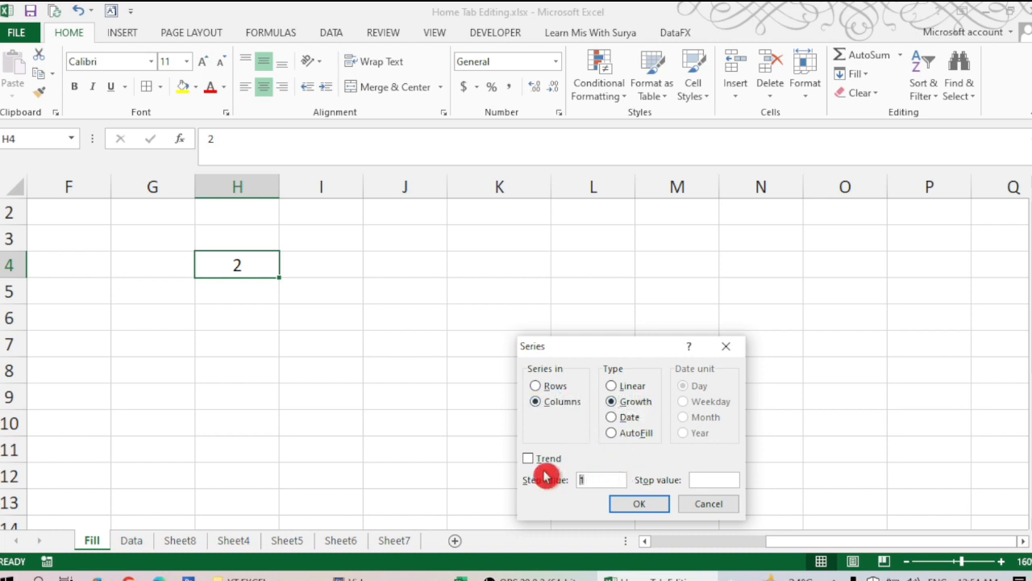
{"action": "left_click", "coordinate": [735, 484]}
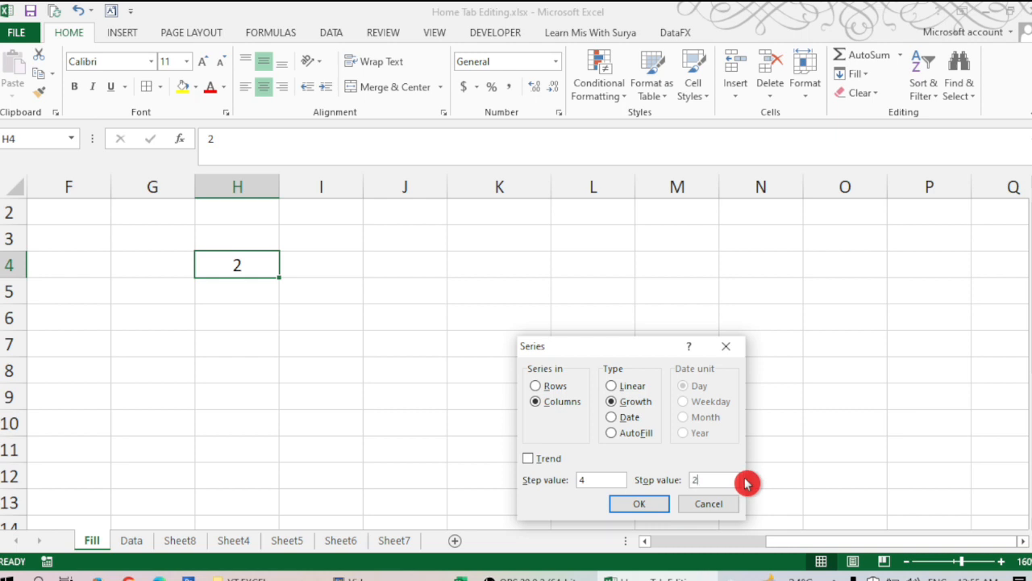
{"action": "left_click", "coordinate": [640, 504]}
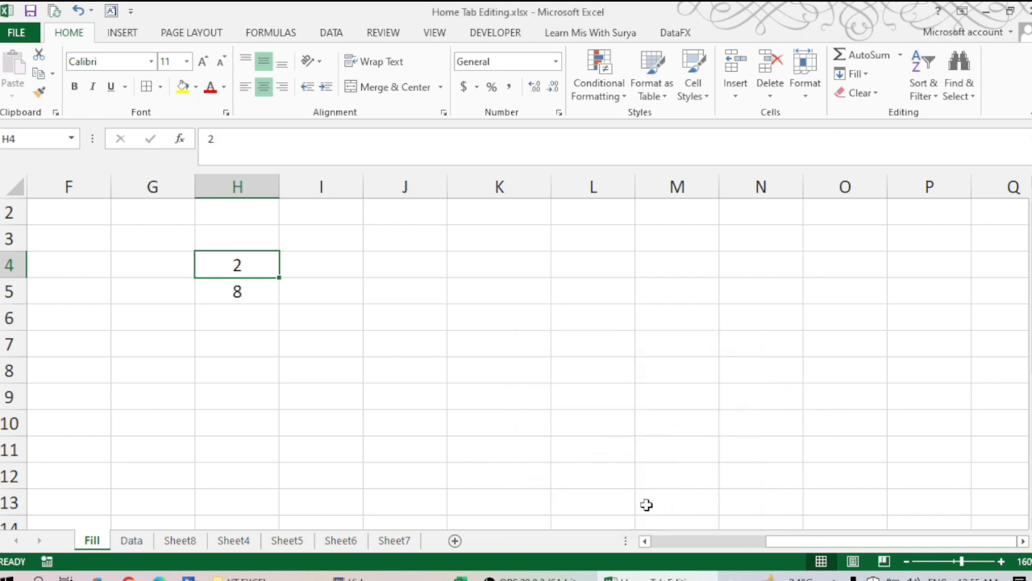
- Examine the growth series values in H4 and H5 and the cell below them
{"action": "left_click", "coordinate": [265, 324]}
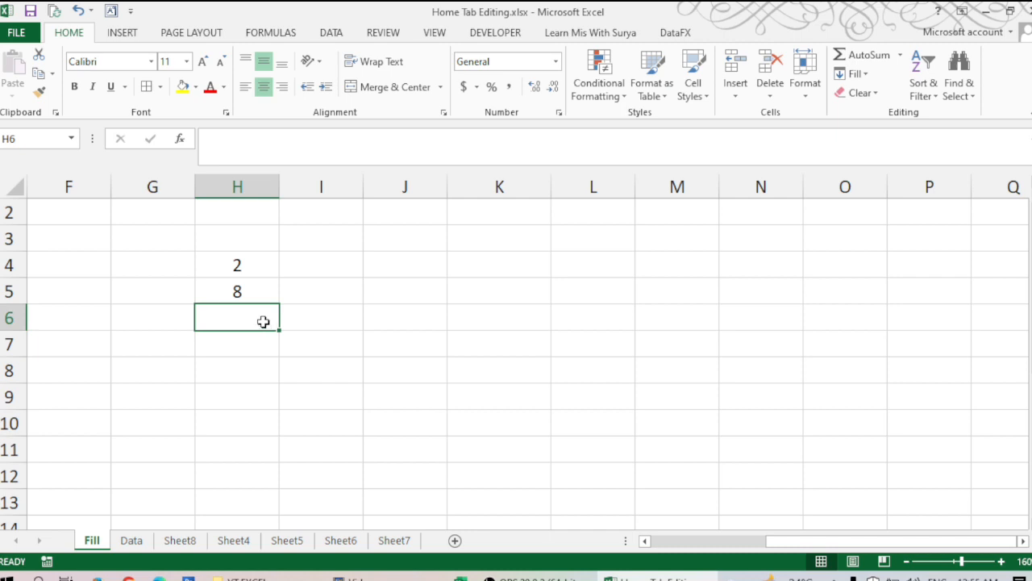
{"action": "left_click", "coordinate": [255, 270]}
{"action": "left_click_drag", "start_coordinate": [256, 272], "coordinate": [255, 288]}
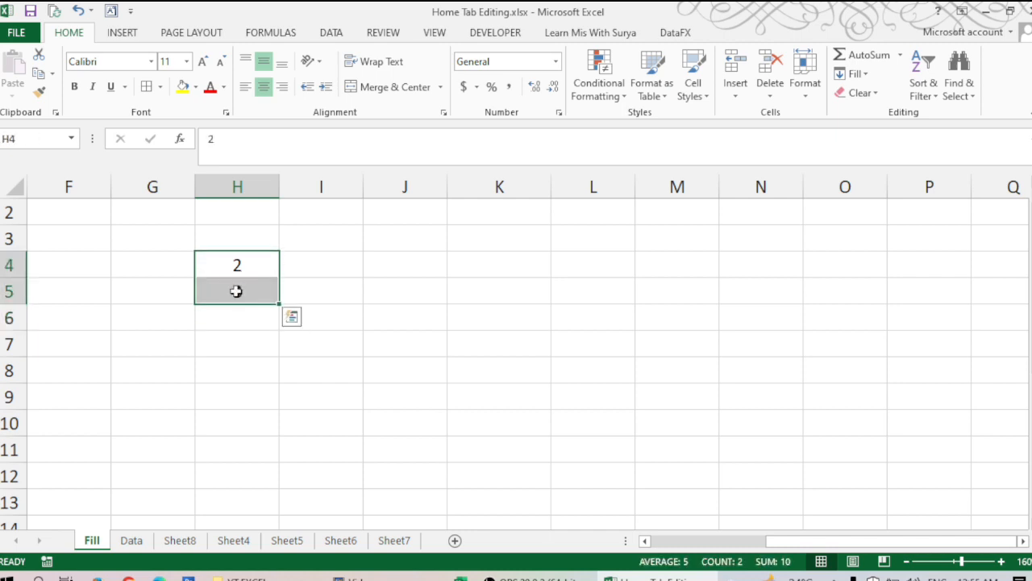
{"action": "left_click", "coordinate": [236, 291]}
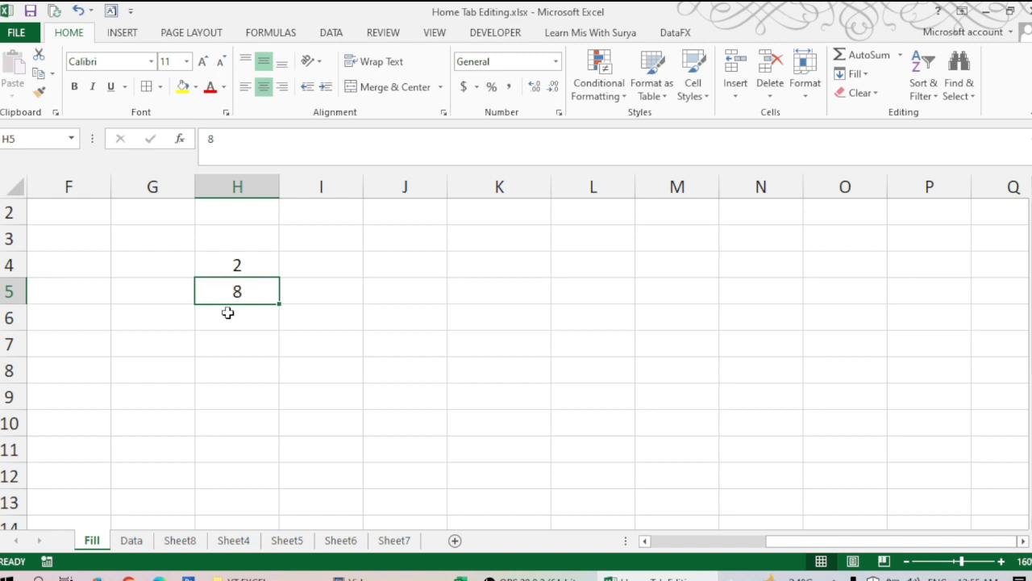
{"action": "left_click", "coordinate": [229, 313]}
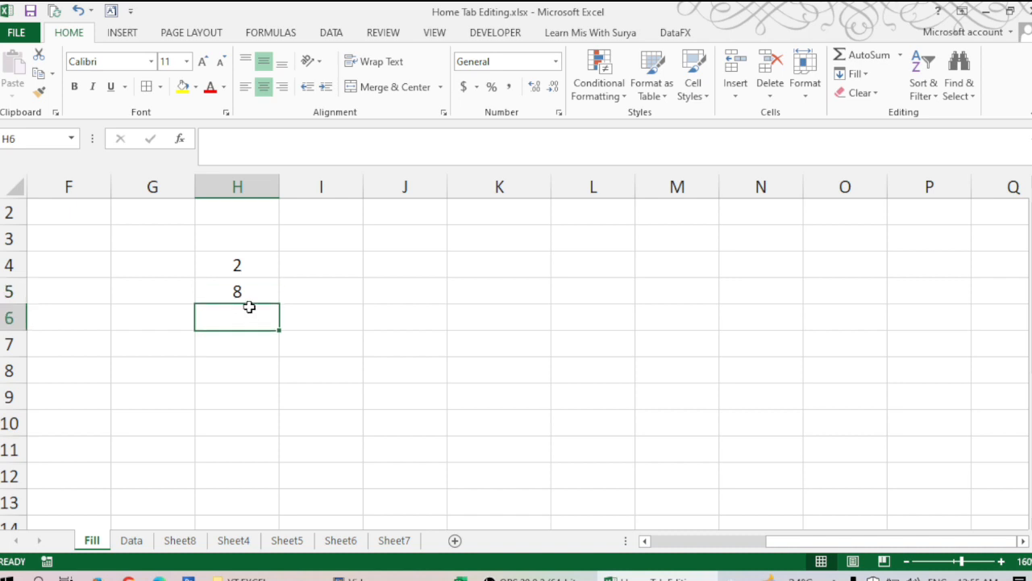
- Clear H5 and refill a growth series in columns from H4 with step value 4 and stop value 40
{"action": "left_click", "coordinate": [260, 291]}
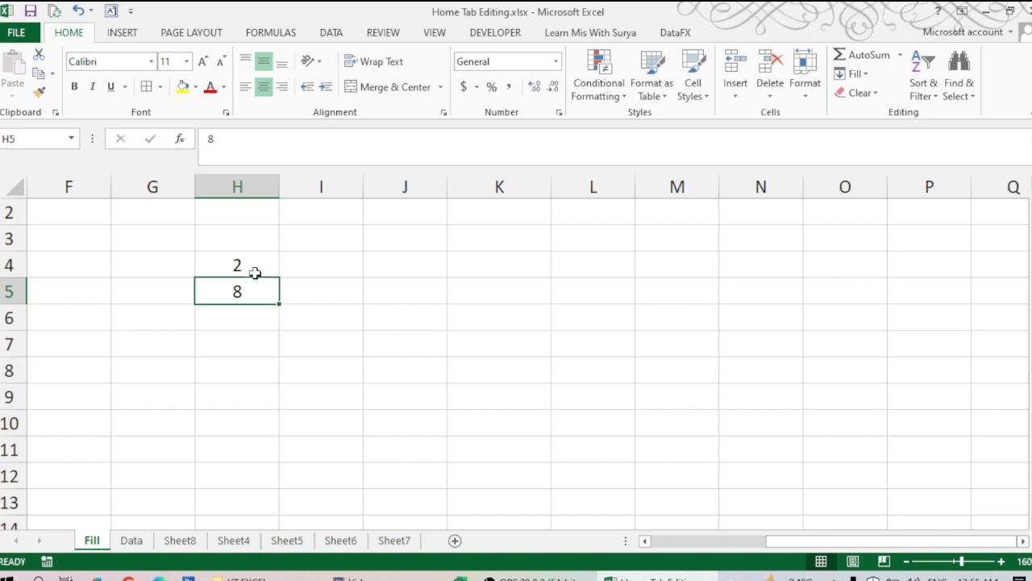
{"action": "left_click", "coordinate": [264, 268]}
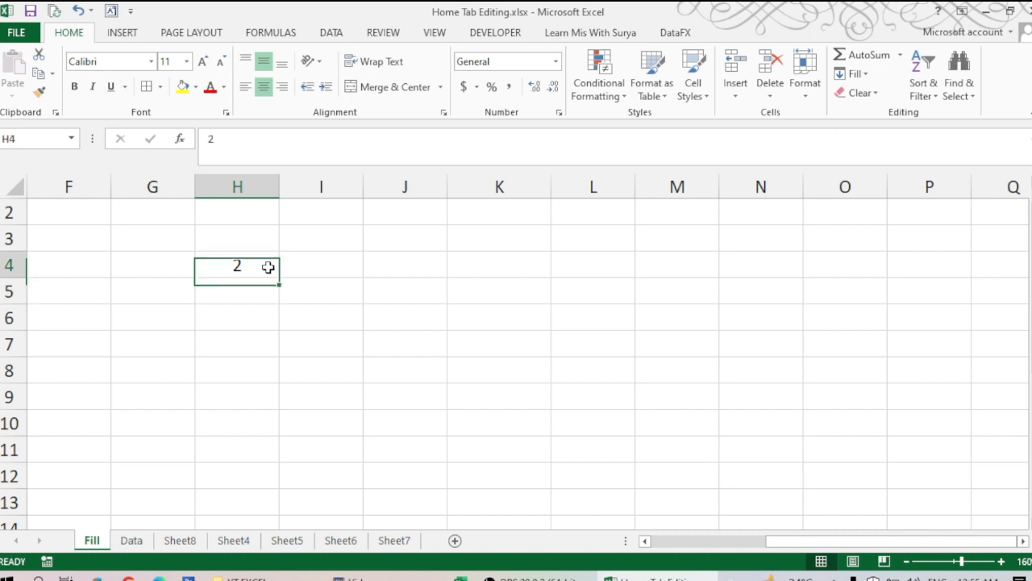
{"action": "left_click", "coordinate": [855, 74]}
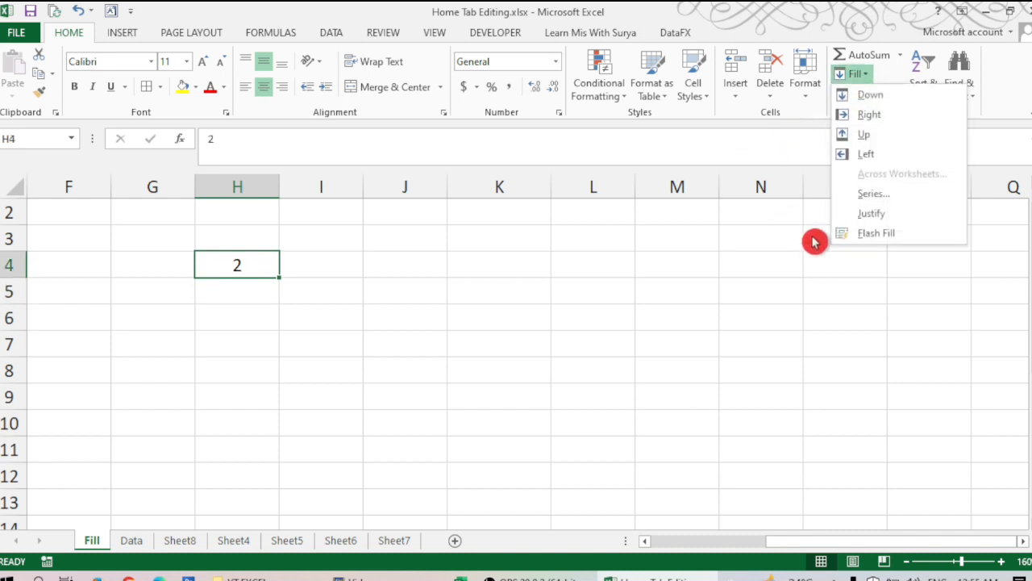
{"action": "left_click", "coordinate": [867, 197]}
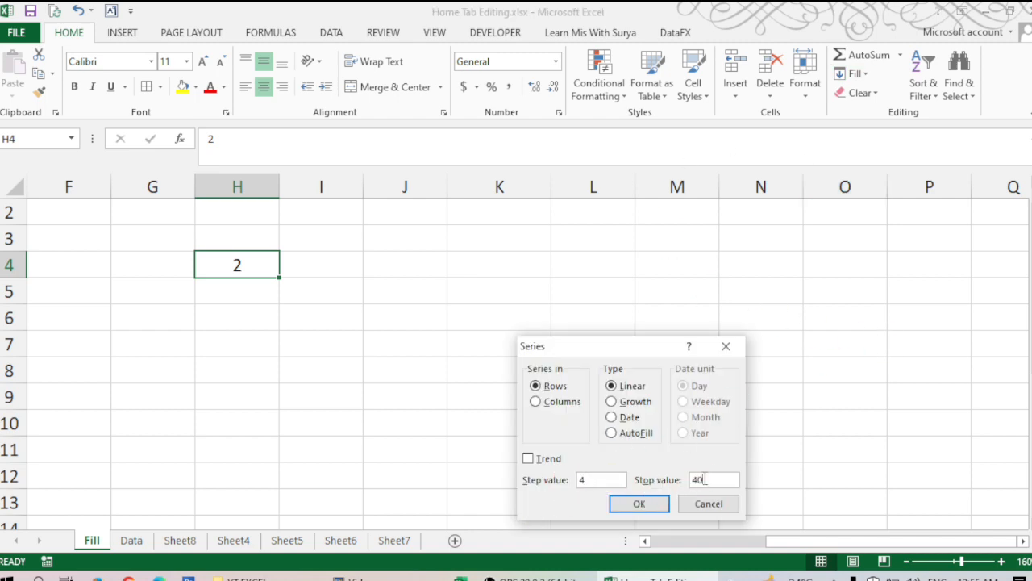
{"action": "left_click", "coordinate": [563, 401]}
{"action": "left_click", "coordinate": [619, 401]}
{"action": "left_click", "coordinate": [643, 504]}
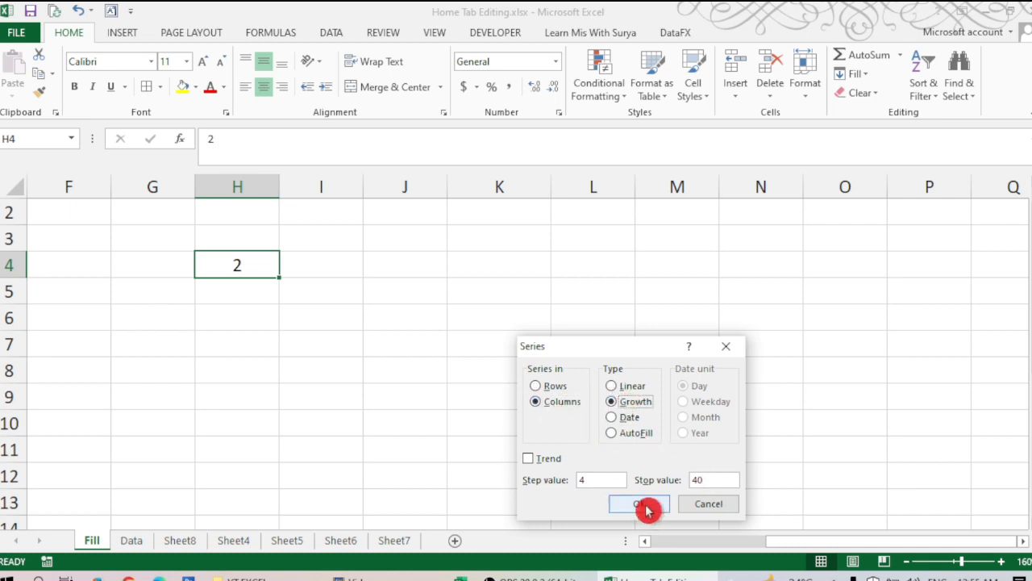
{"action": "left_click", "coordinate": [315, 367]}
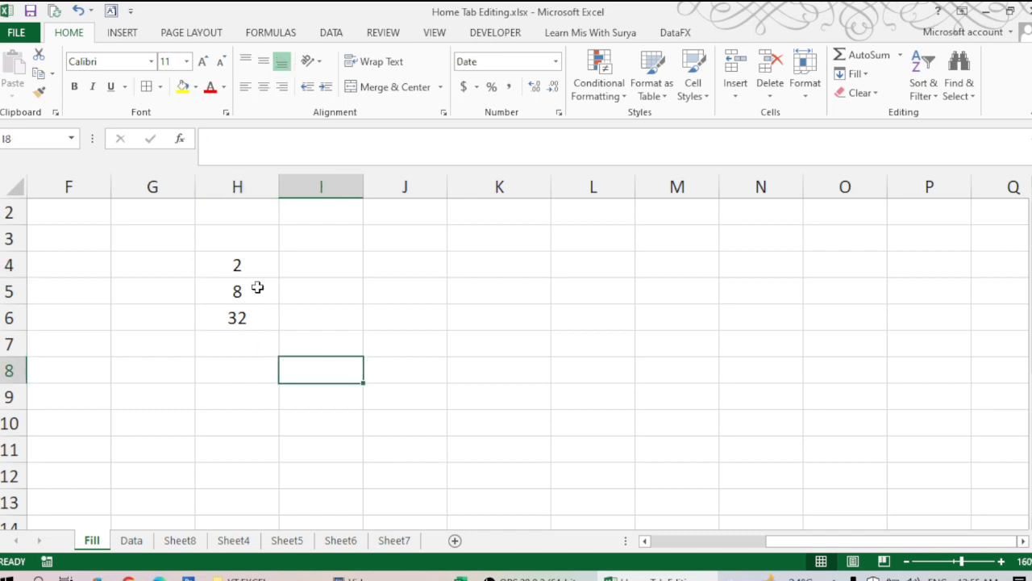
- Examine the growth series values in H4:H6 and the empty cells below them against the stop value
{"action": "left_click", "coordinate": [251, 267]}
{"action": "left_click_drag", "start_coordinate": [251, 267], "coordinate": [251, 318]}
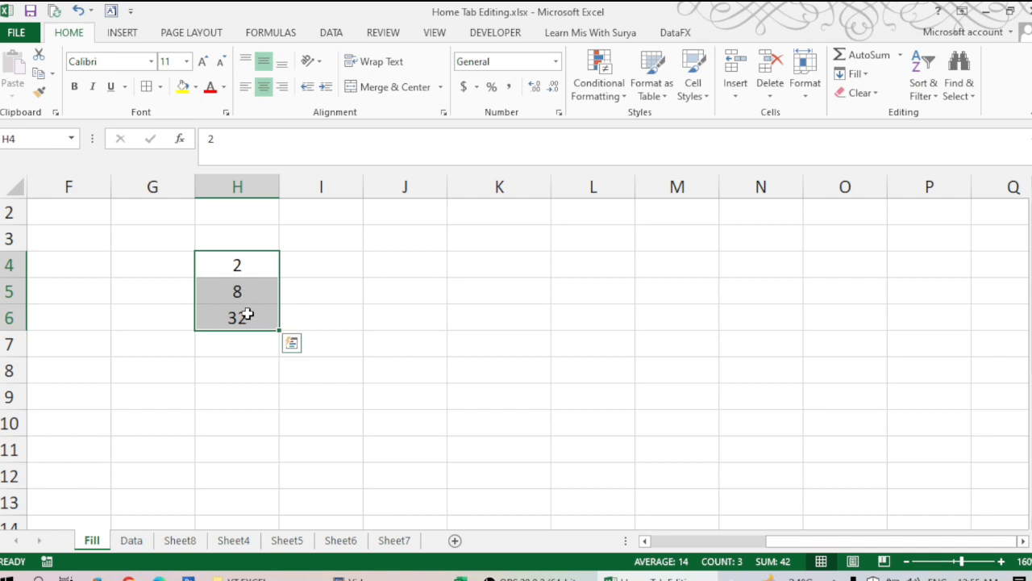
{"action": "left_click", "coordinate": [252, 318]}
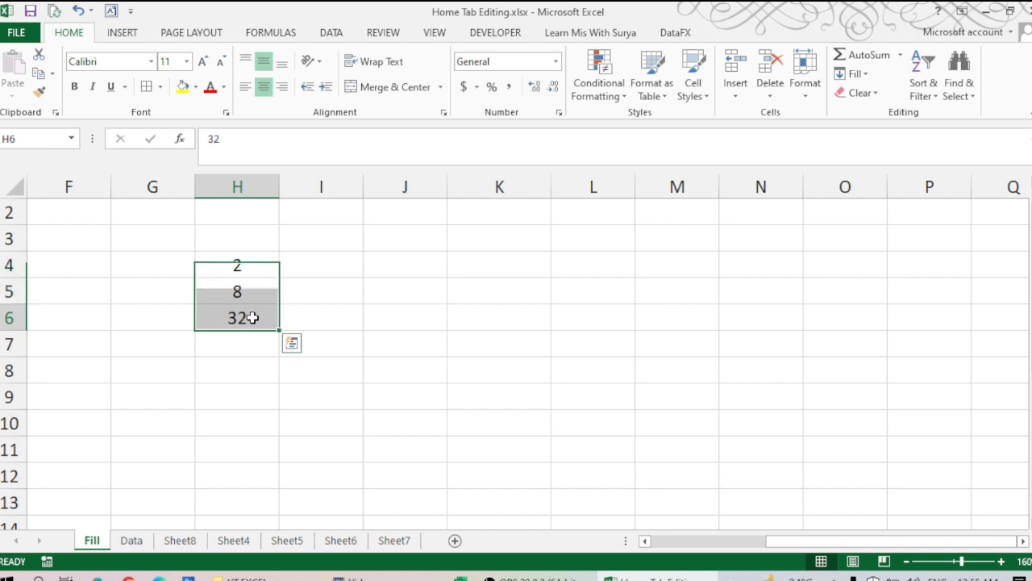
{"action": "left_click", "coordinate": [257, 266]}
{"action": "left_click", "coordinate": [240, 292]}
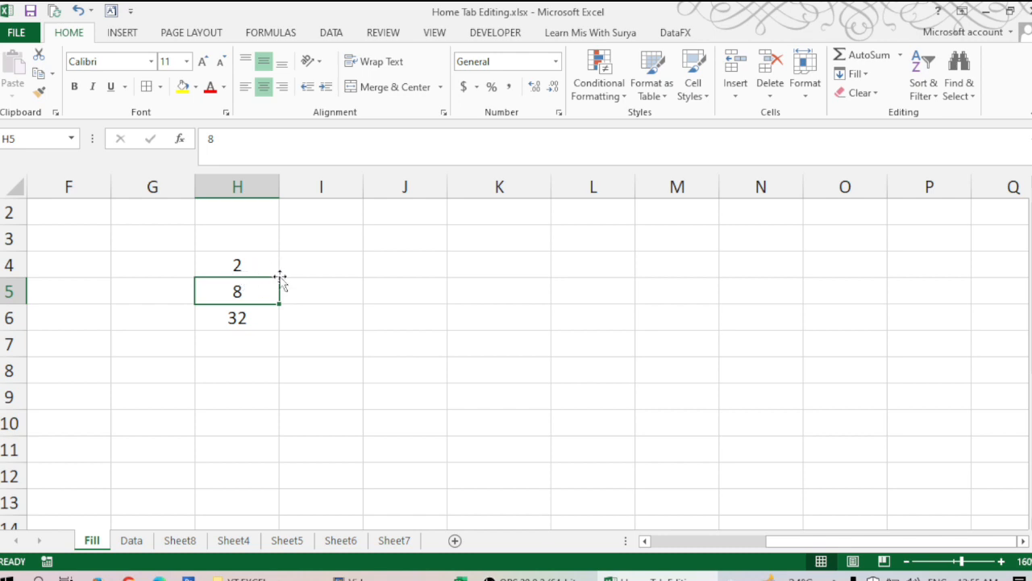
{"action": "left_click", "coordinate": [246, 317]}
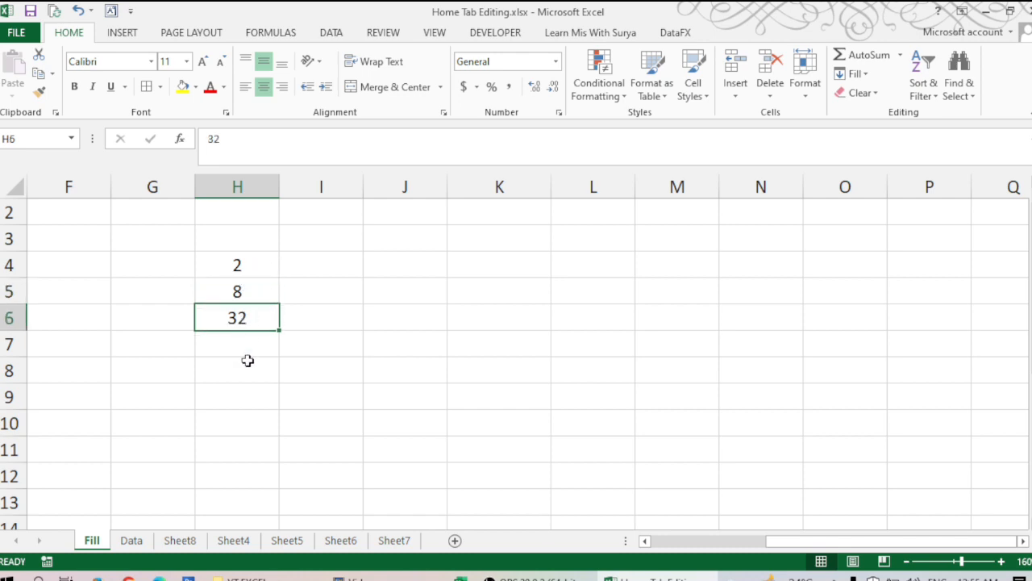
{"action": "left_click", "coordinate": [247, 340]}
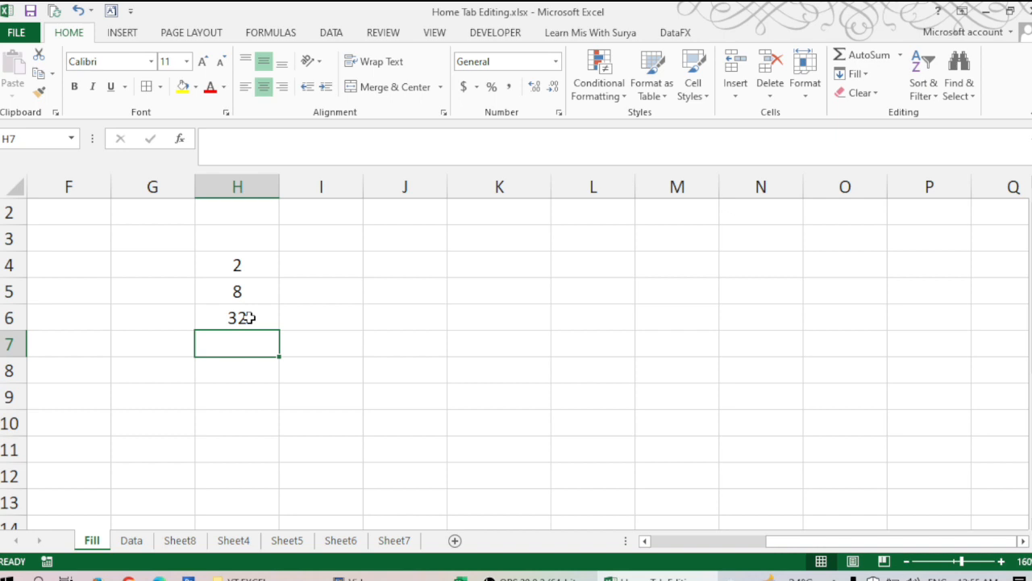
{"action": "left_click", "coordinate": [249, 318]}
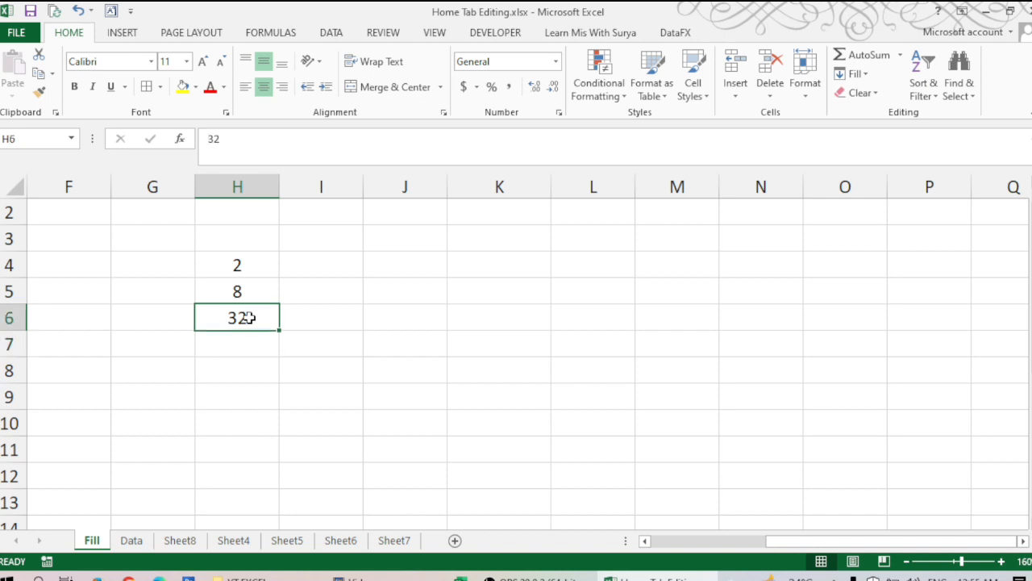
{"action": "left_click", "coordinate": [311, 322]}
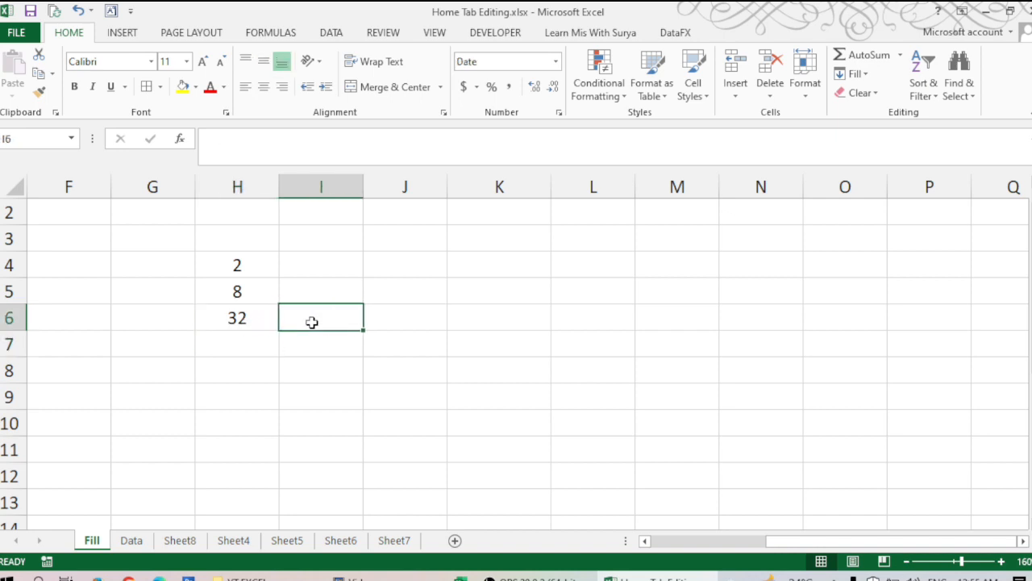
{"action": "left_click", "coordinate": [244, 372]}
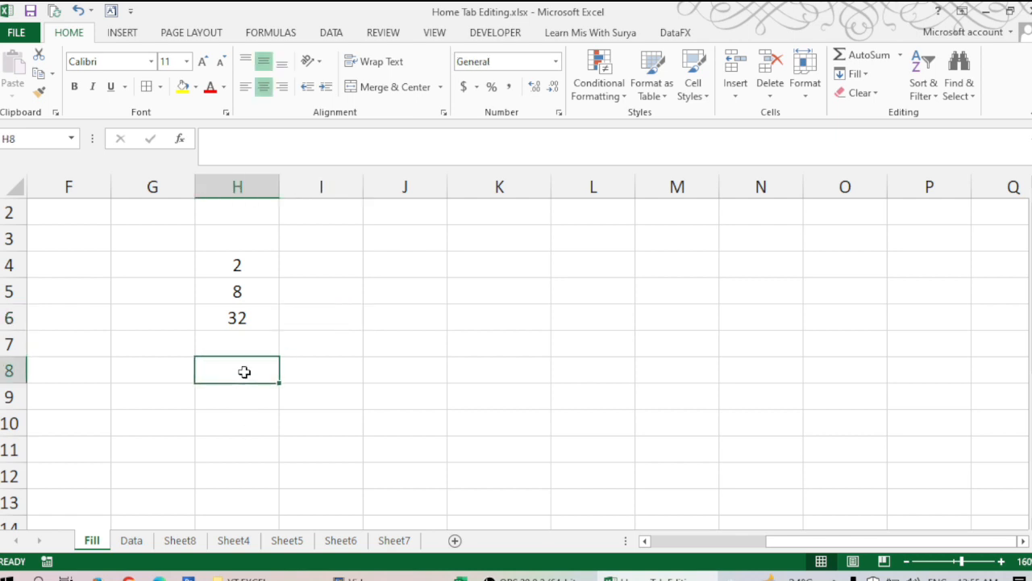
{"action": "left_click", "coordinate": [253, 337]}
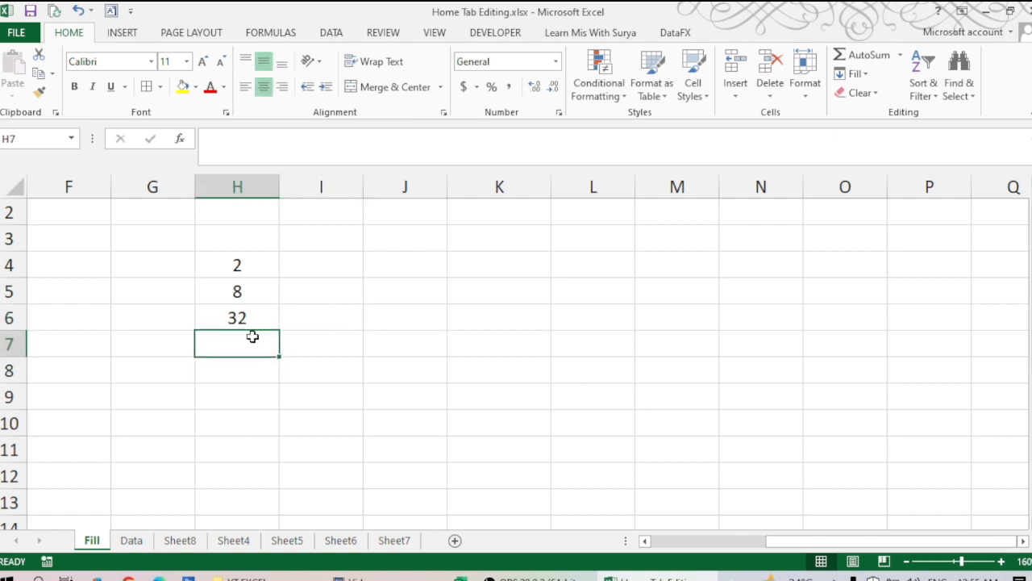
{"action": "left_click", "coordinate": [255, 317]}
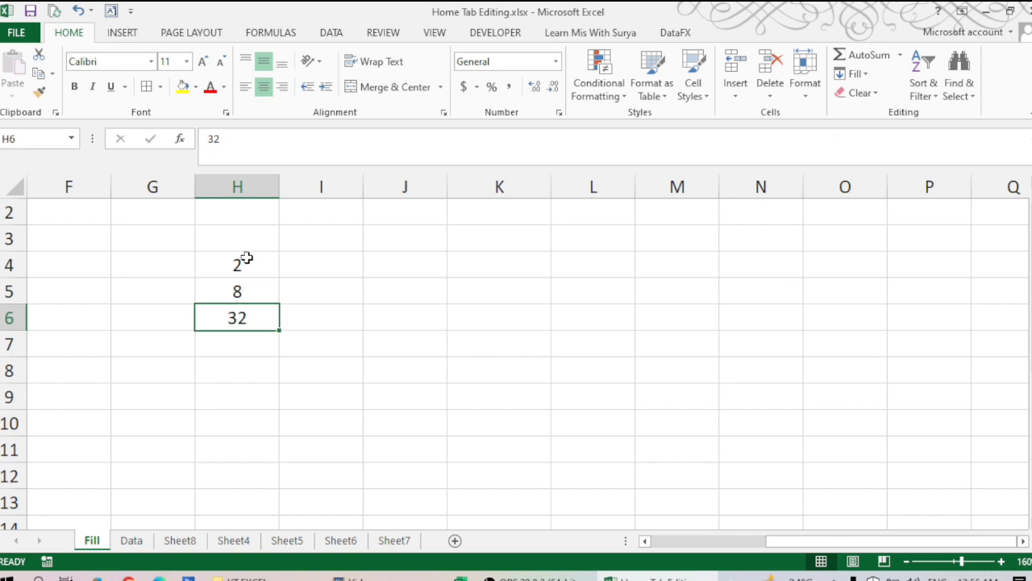
{"action": "left_click_drag", "start_coordinate": [246, 258], "coordinate": [251, 312]}
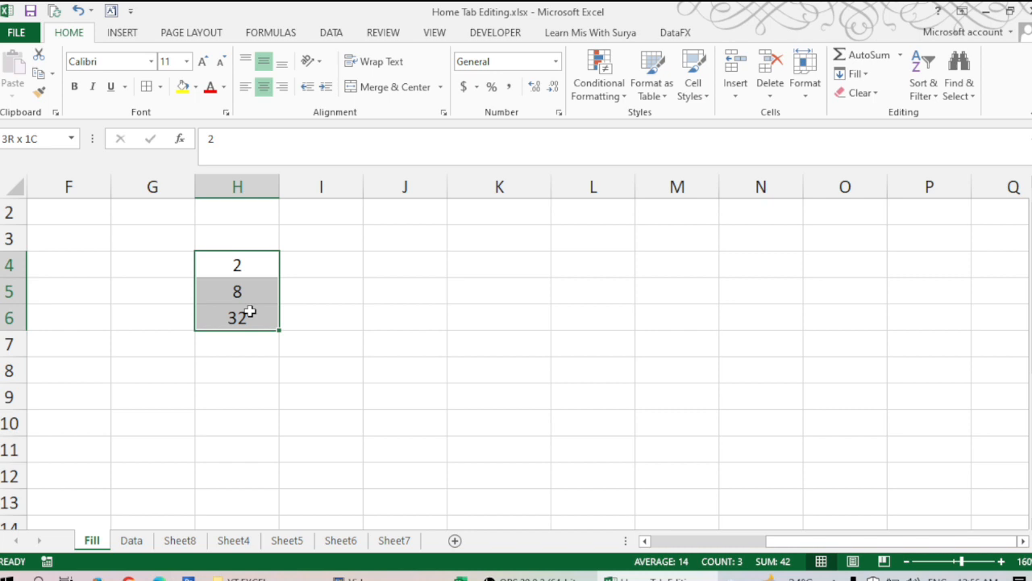
{"action": "left_click_drag", "start_coordinate": [251, 311], "coordinate": [259, 265]}
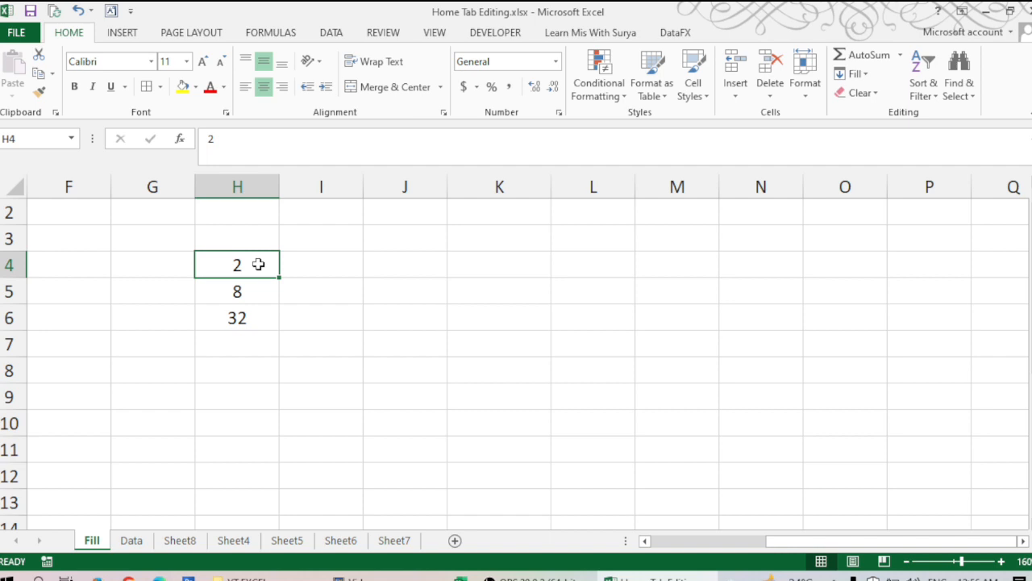
{"action": "left_click_drag", "start_coordinate": [258, 265], "coordinate": [258, 307]}
{"action": "left_click", "coordinate": [260, 308]}
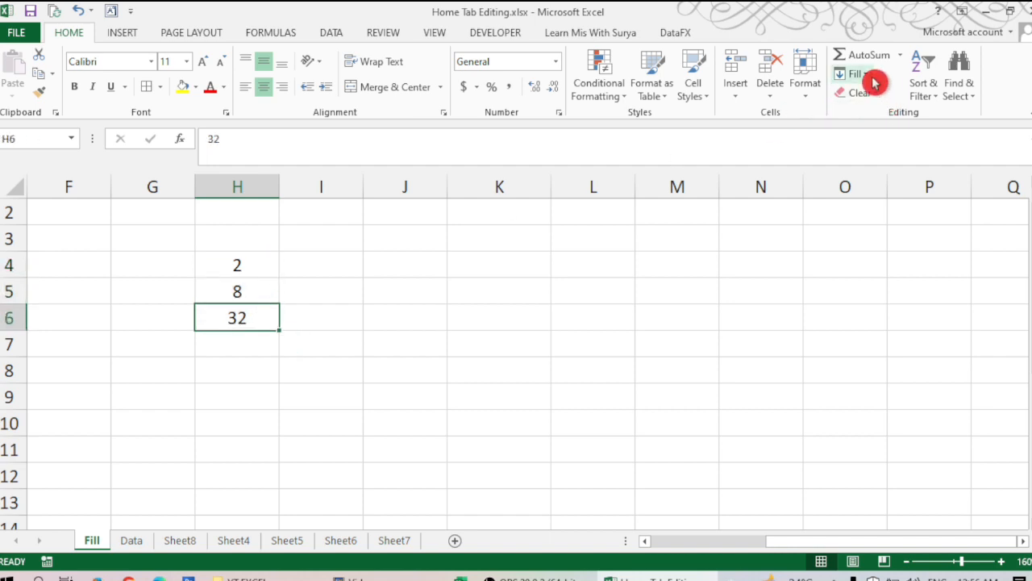
- Clear H5:H6, keeping only the starting value in H4
{"action": "left_click_drag", "start_coordinate": [242, 293], "coordinate": [235, 318]}
{"action": "key", "text": "Delete"}
{"action": "left_click", "coordinate": [240, 261]}
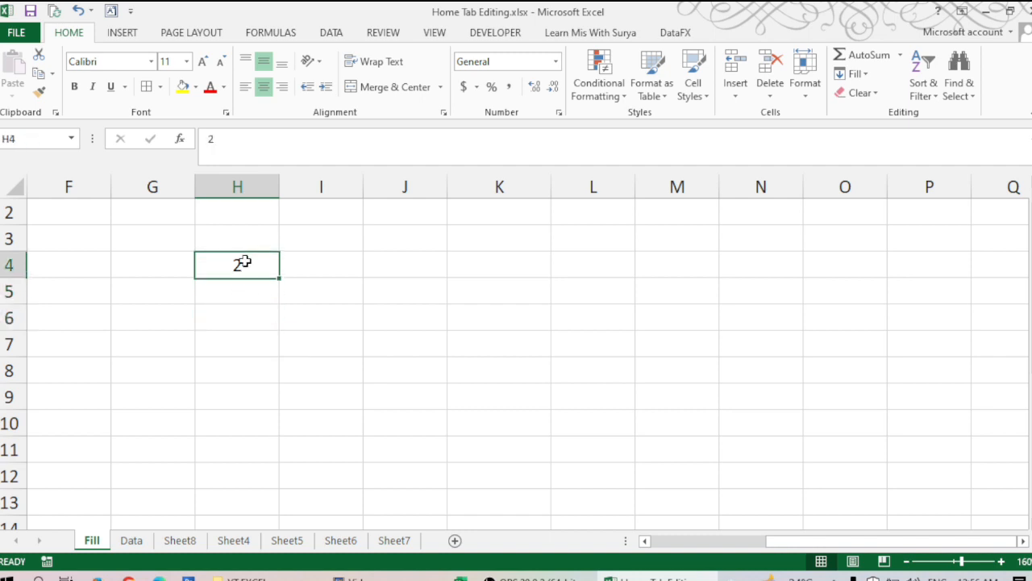
{"action": "left_click_drag", "start_coordinate": [781, 543], "coordinate": [632, 536]}
{"action": "left_click", "coordinate": [851, 74]}
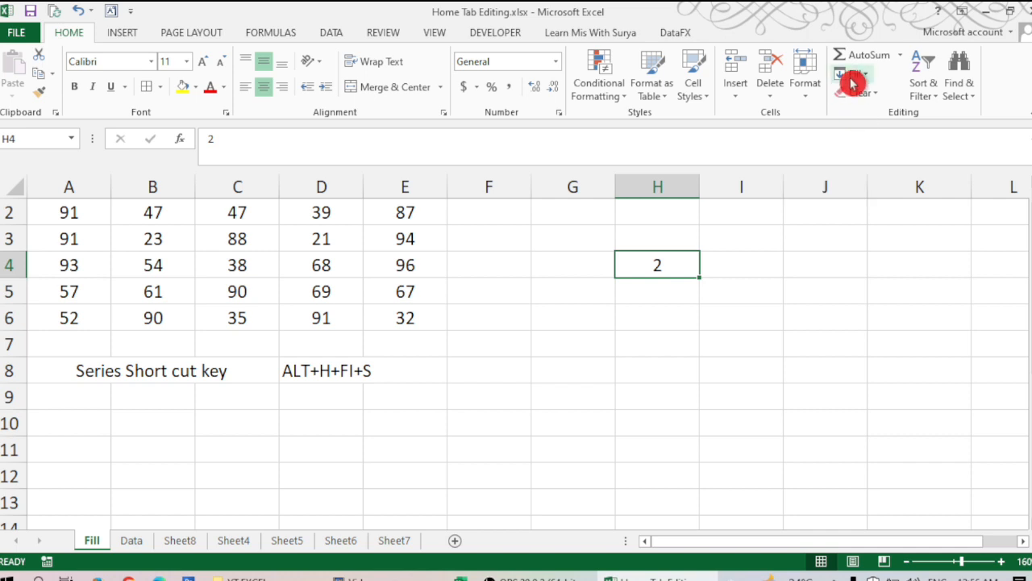
{"action": "left_click", "coordinate": [887, 193]}
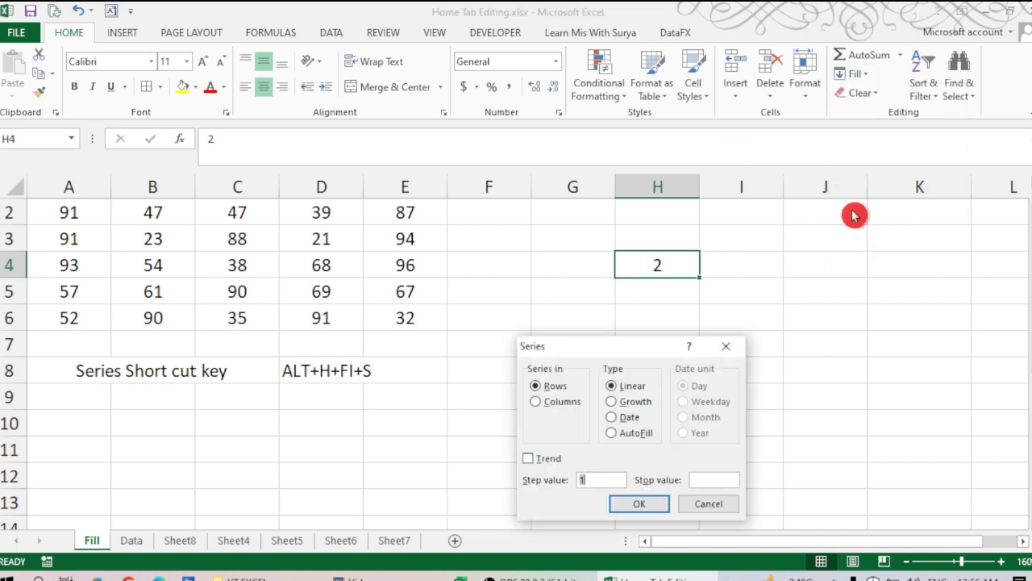
{"action": "left_click", "coordinate": [635, 418]}
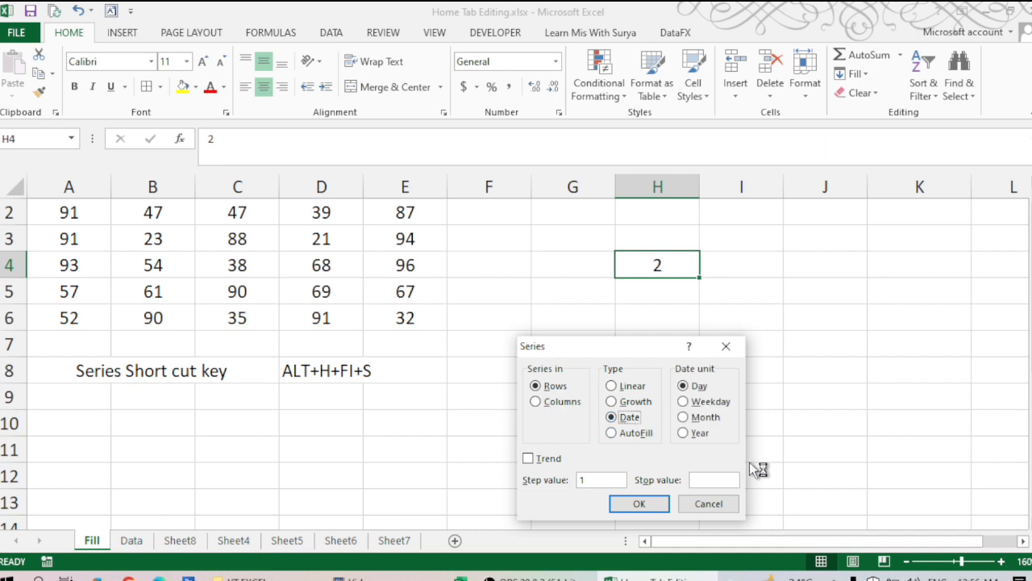
{"action": "left_click", "coordinate": [698, 503]}
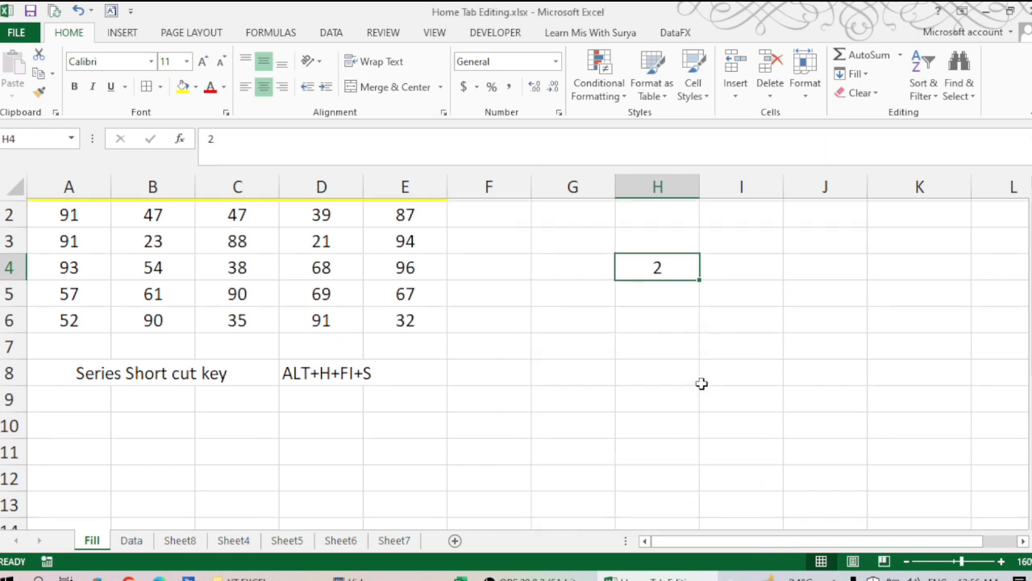
- Clear the remaining starting value from H3:H5
{"action": "scroll", "coordinate": [698, 382], "scroll_direction": "up", "scroll_amount": 1}
{"action": "left_click_drag", "start_coordinate": [661, 266], "coordinate": [654, 313]}
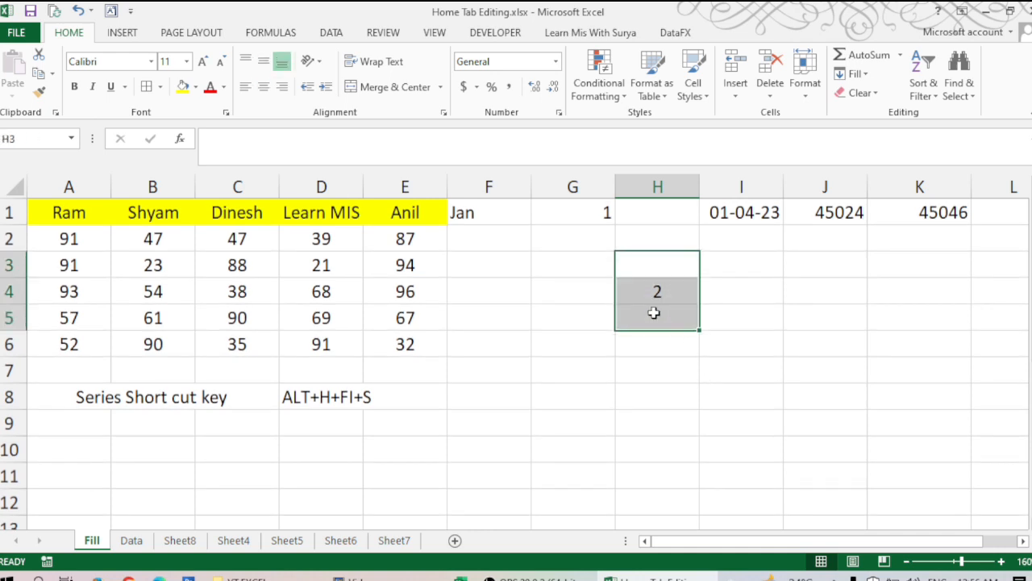
- Fill a date series in columns from I1 by day, with step value 1 and stop value 30-04-2023, and check its last date
{"action": "left_click", "coordinate": [732, 214]}
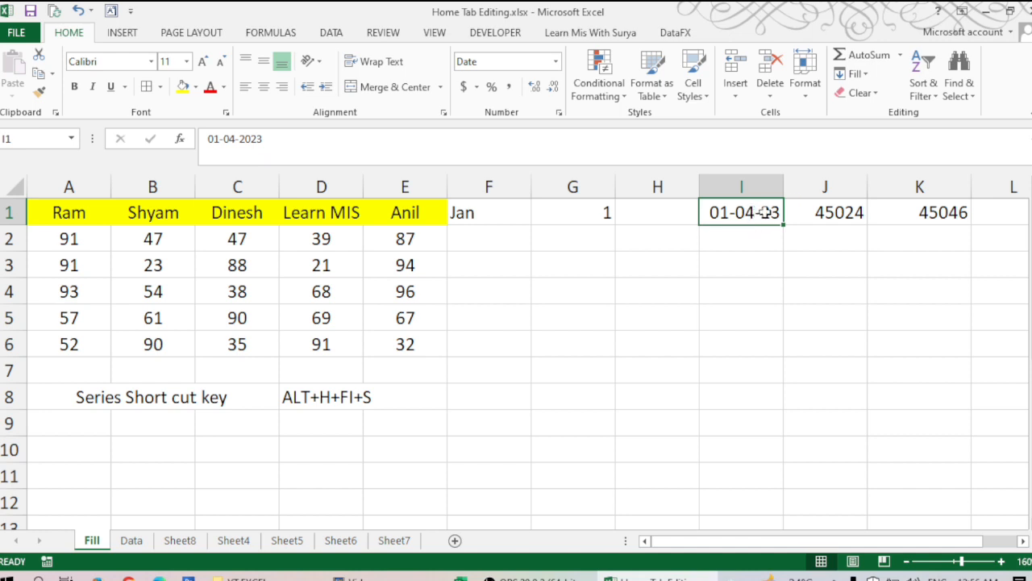
{"action": "left_click", "coordinate": [856, 73]}
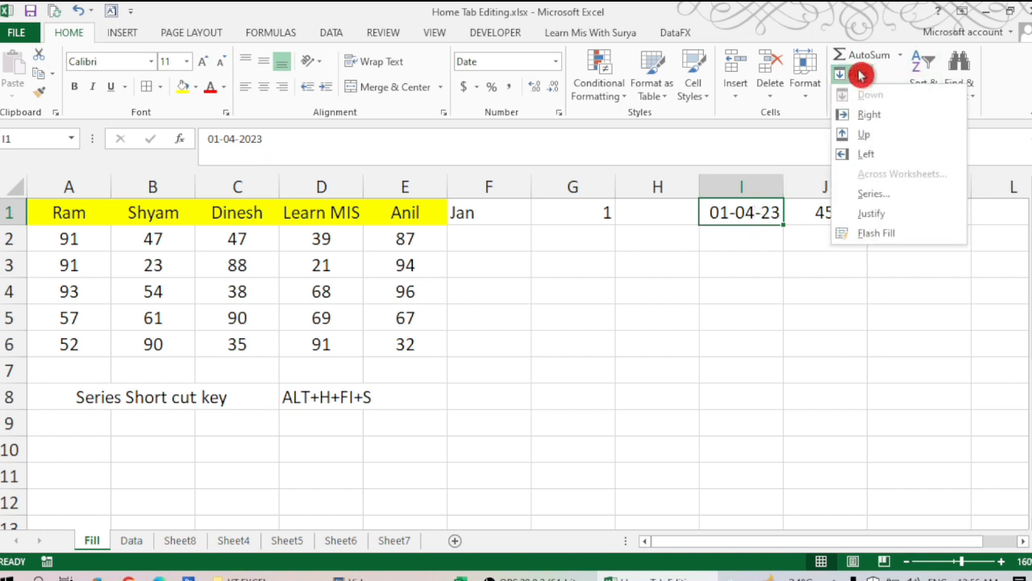
{"action": "left_click", "coordinate": [895, 195]}
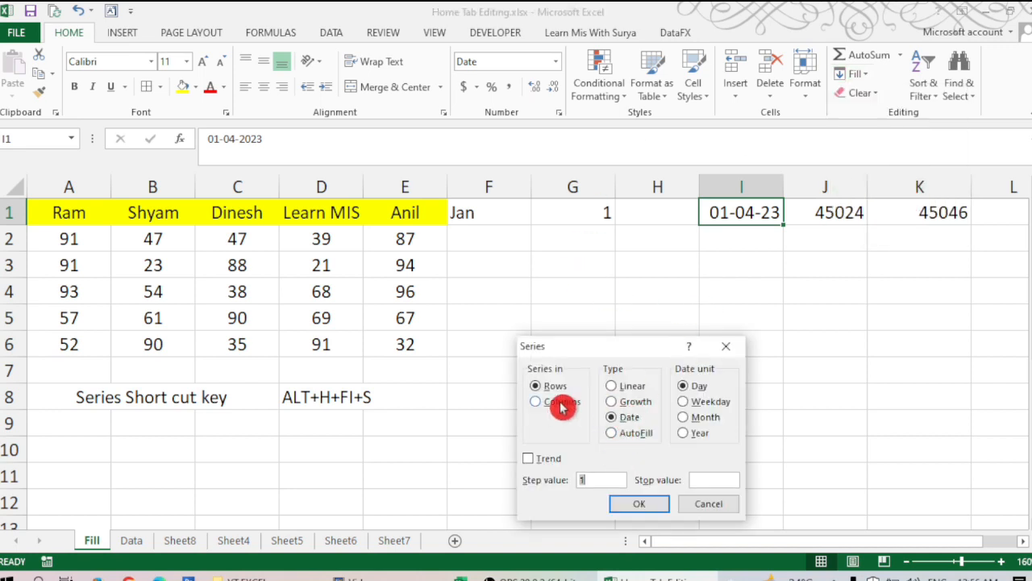
{"action": "left_click", "coordinate": [538, 404]}
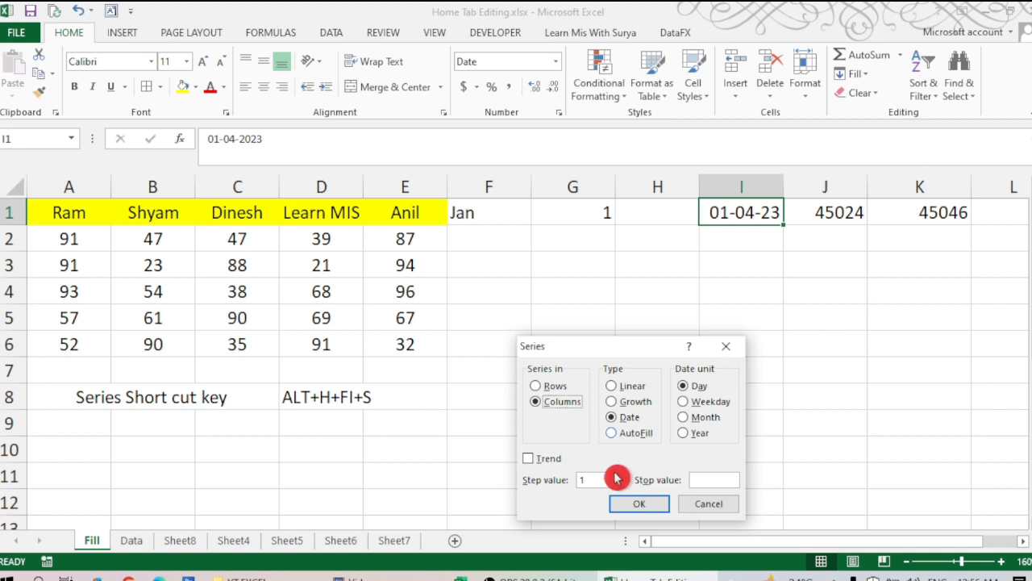
{"action": "left_click_drag", "start_coordinate": [596, 480], "coordinate": [575, 482]}
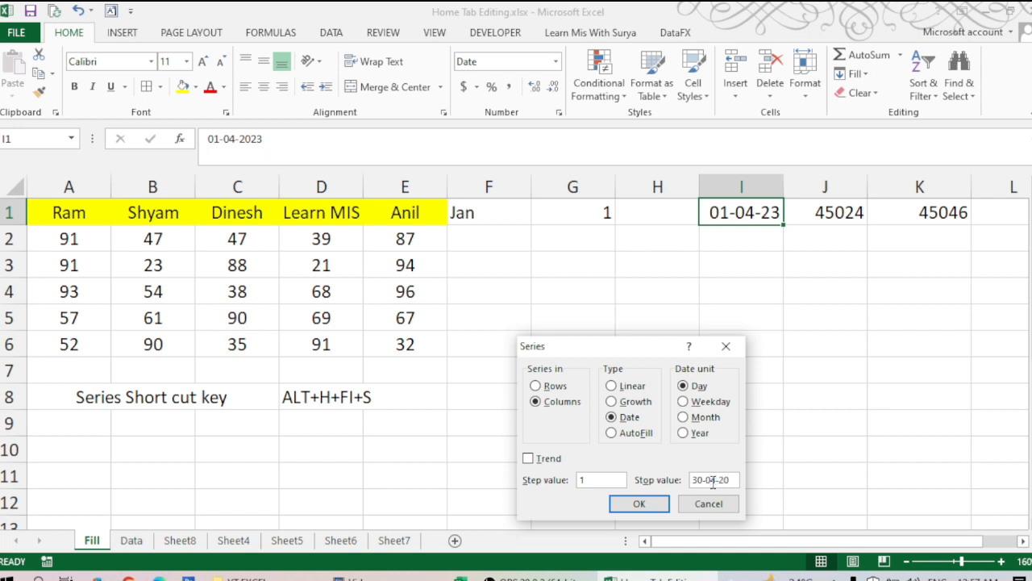
{"action": "type", "text": "23"}
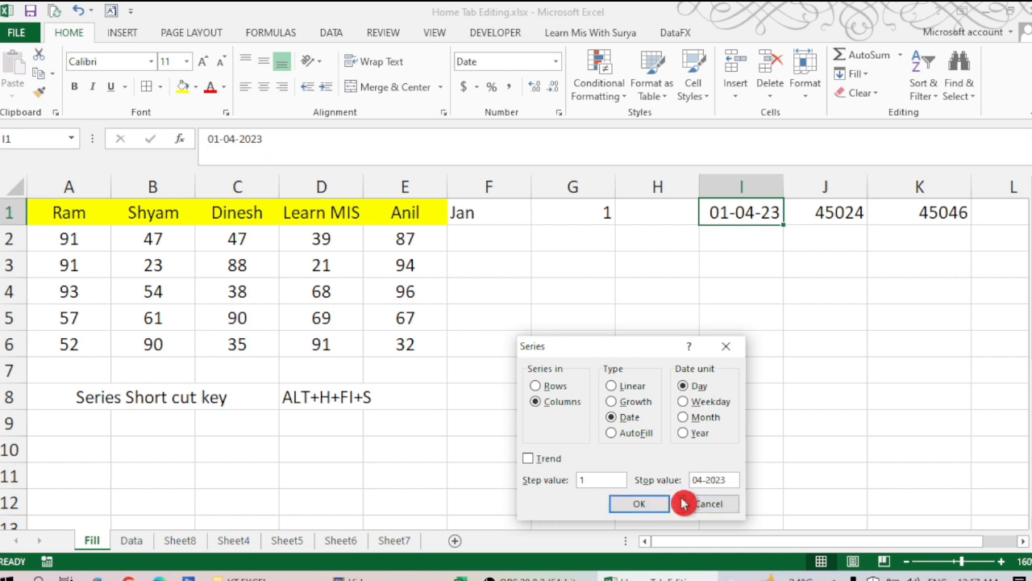
{"action": "left_click", "coordinate": [645, 506]}
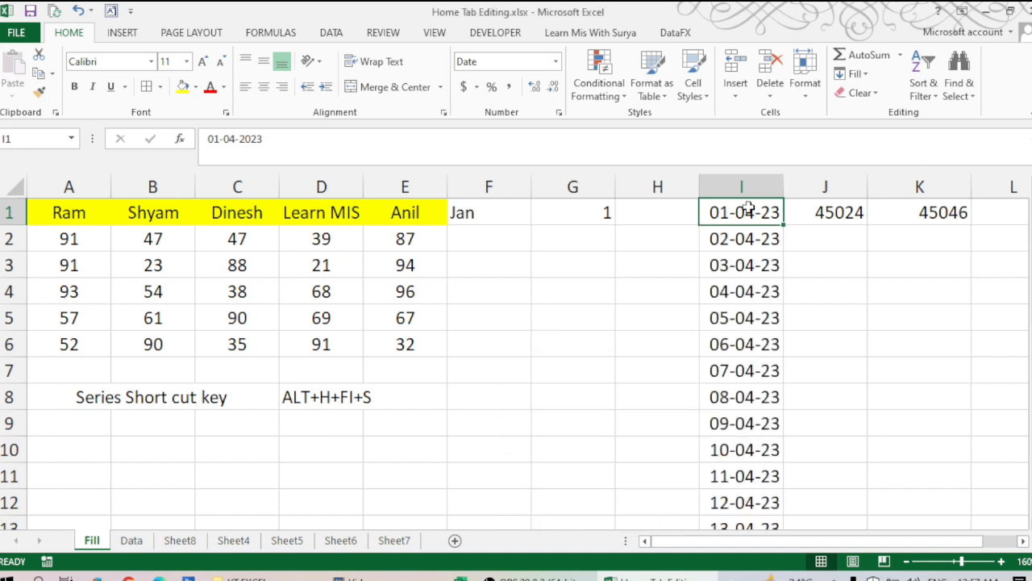
{"action": "scroll", "coordinate": [730, 358], "scroll_direction": "down", "scroll_amount": 7}
{"action": "left_click", "coordinate": [716, 451]}
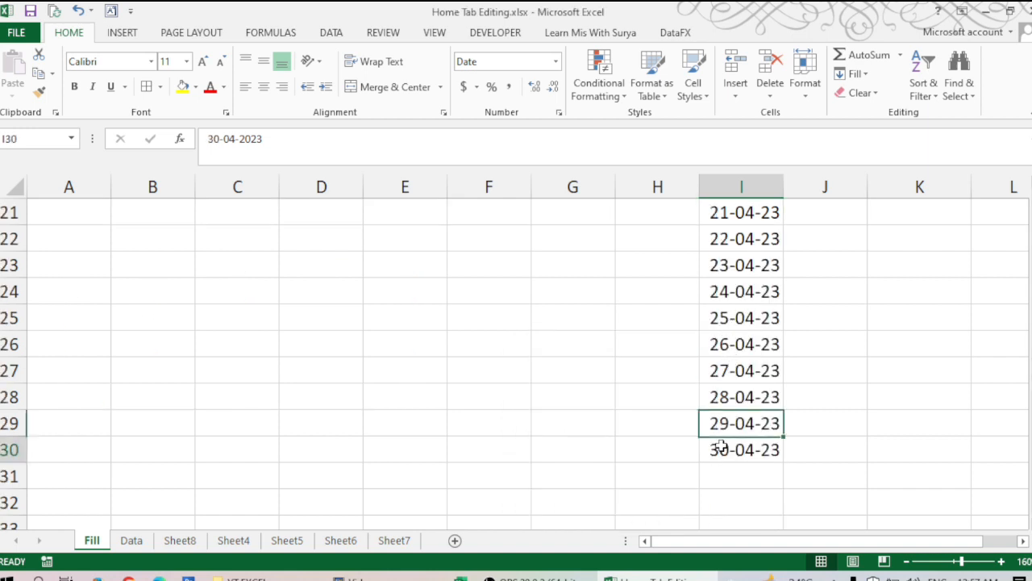
{"action": "scroll", "coordinate": [762, 440], "scroll_direction": "up", "scroll_amount": 7}
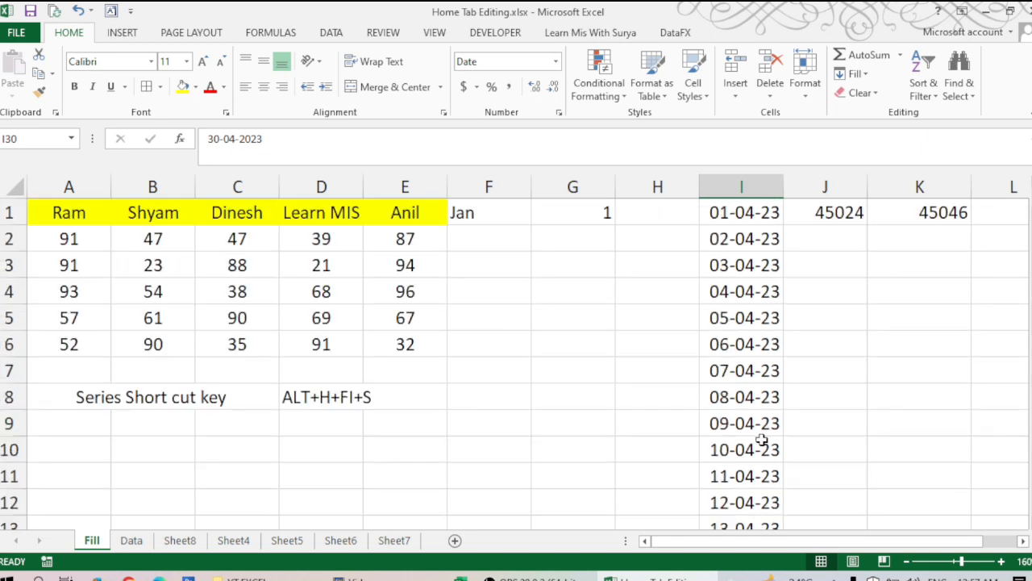
{"action": "left_click", "coordinate": [746, 210]}
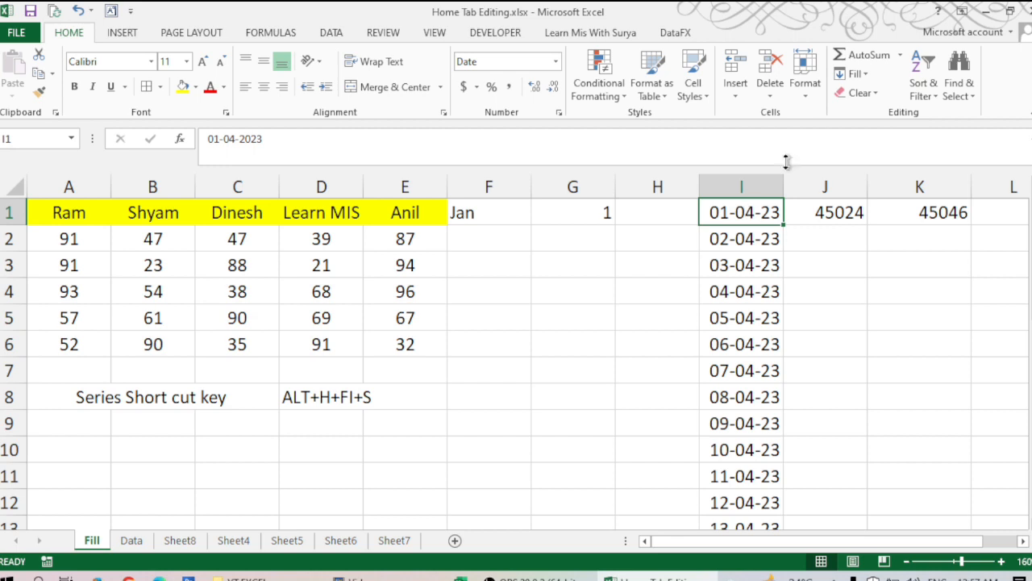
{"action": "left_click", "coordinate": [857, 74]}
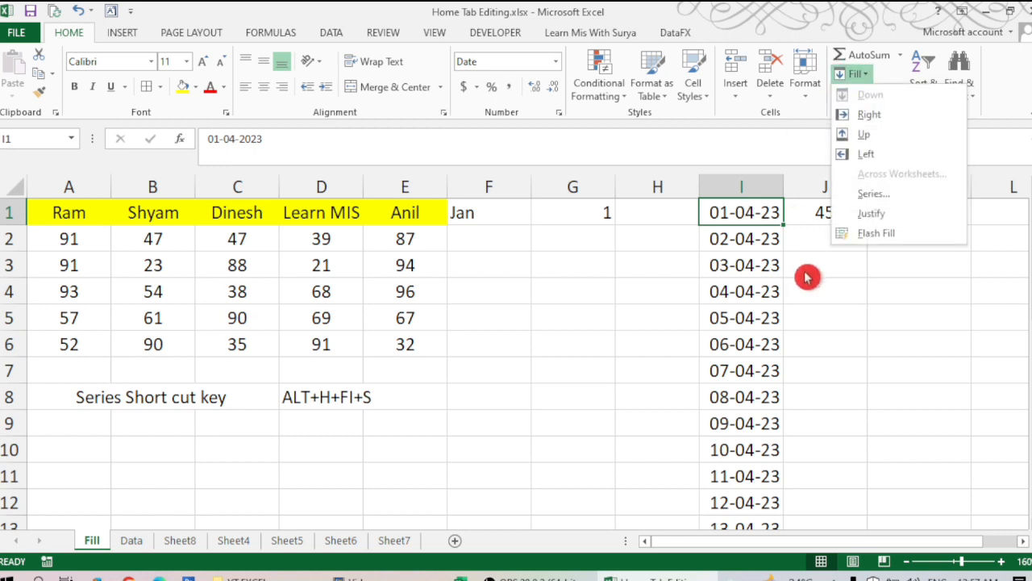
{"action": "left_click", "coordinate": [871, 194]}
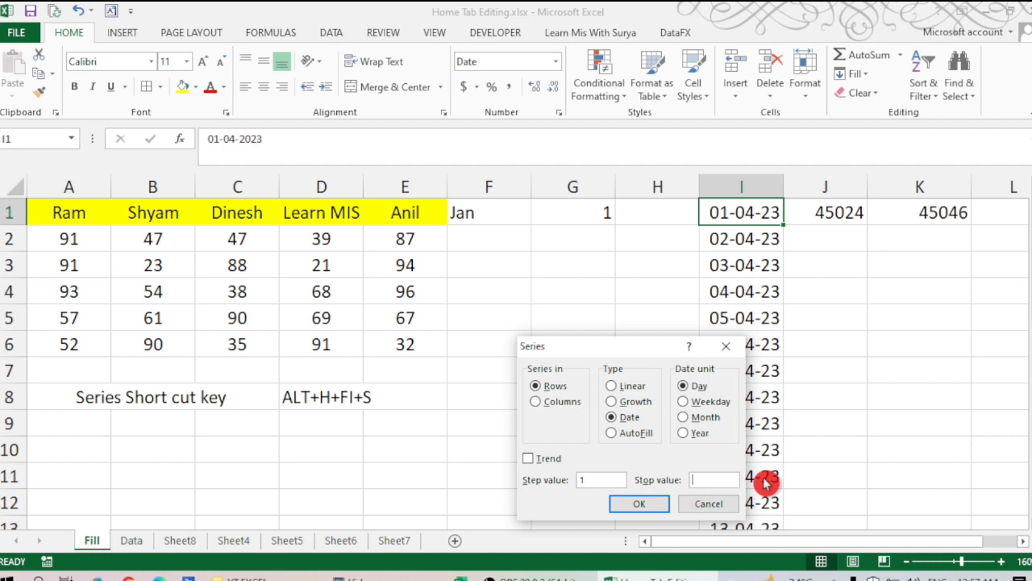
{"action": "key", "text": "Escape"}
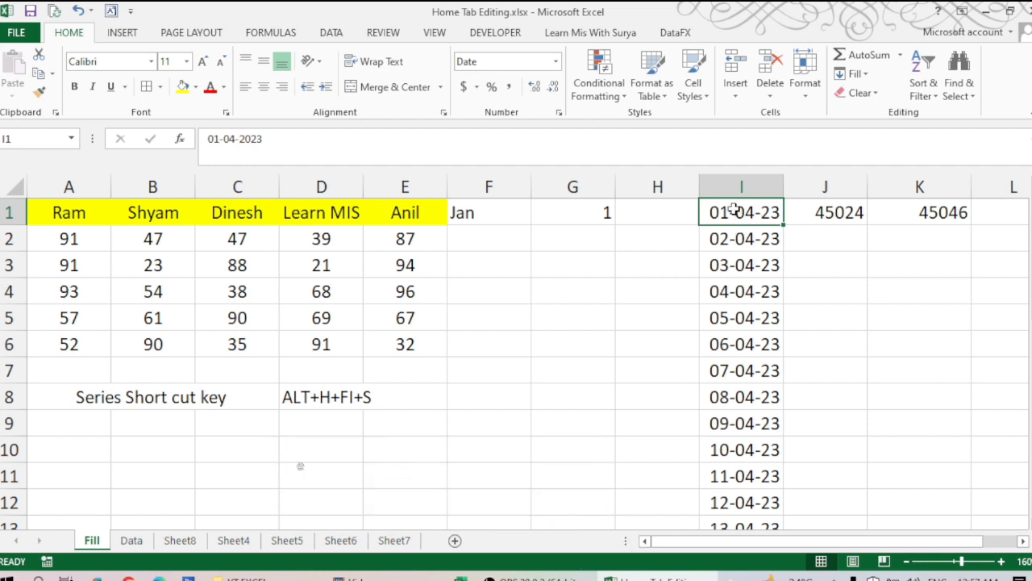
- Copy the starting date from I1 to J2 and set J2's number format to General
{"action": "key", "text": "ctrl+c"}
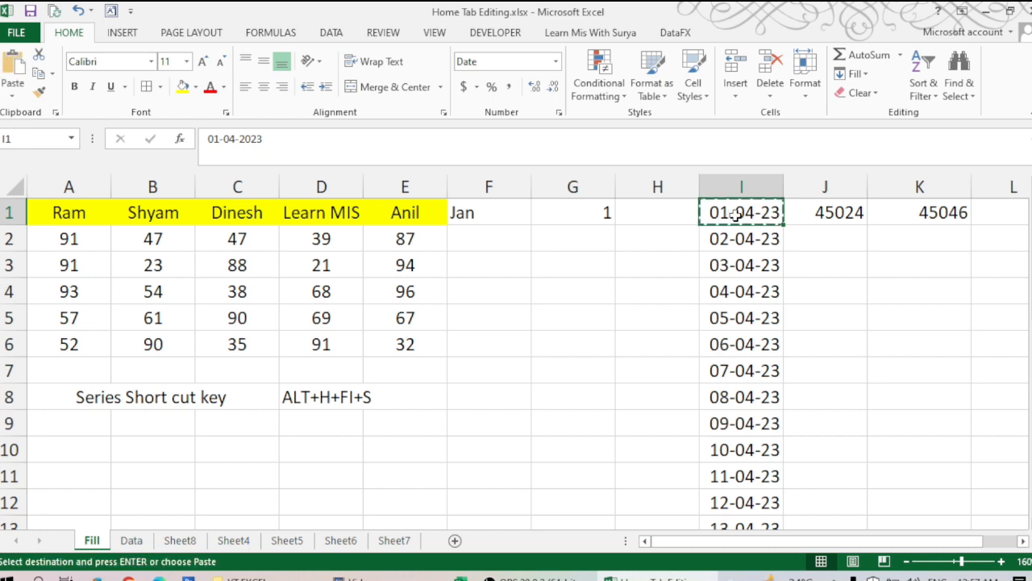
{"action": "left_click", "coordinate": [837, 239]}
{"action": "key", "text": "ctrl+v"}
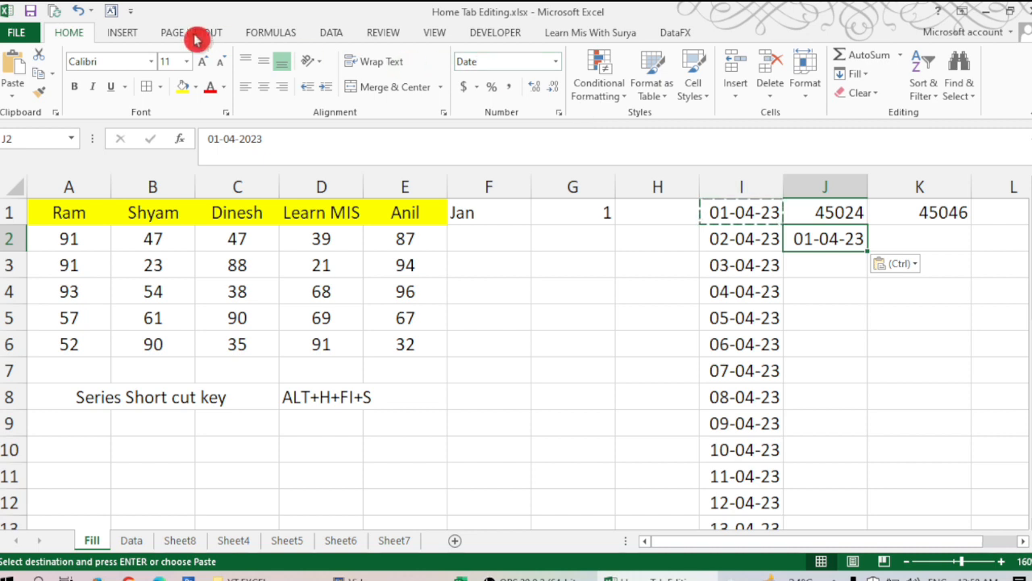
{"action": "left_click", "coordinate": [513, 65]}
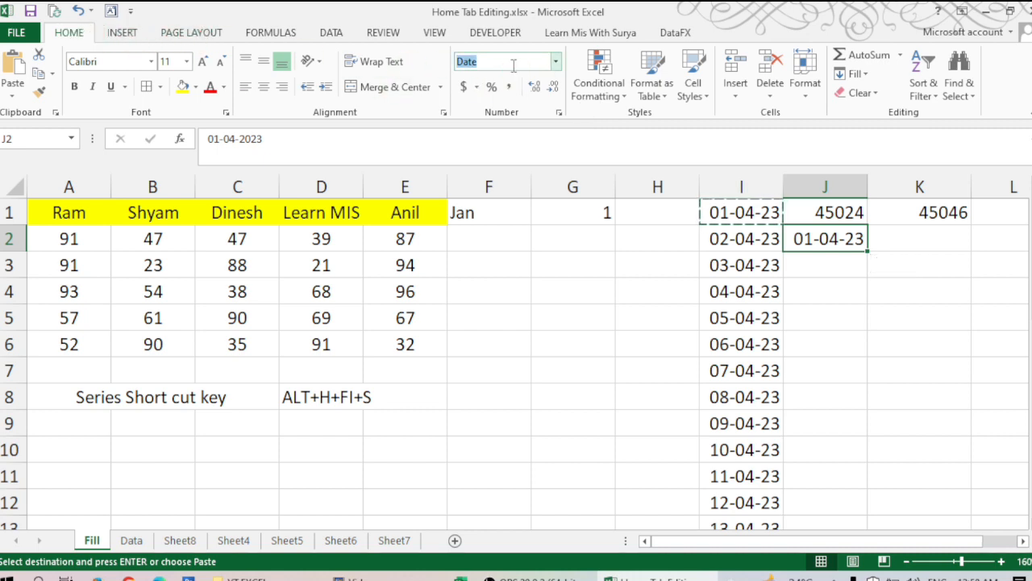
{"action": "left_click", "coordinate": [558, 69]}
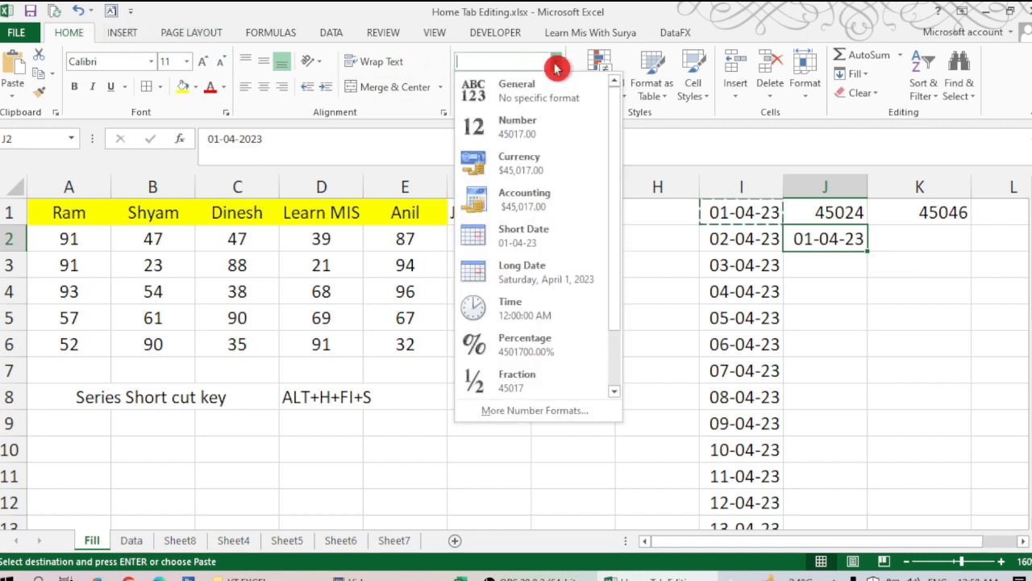
{"action": "left_click", "coordinate": [533, 87]}
{"action": "left_click", "coordinate": [846, 309]}
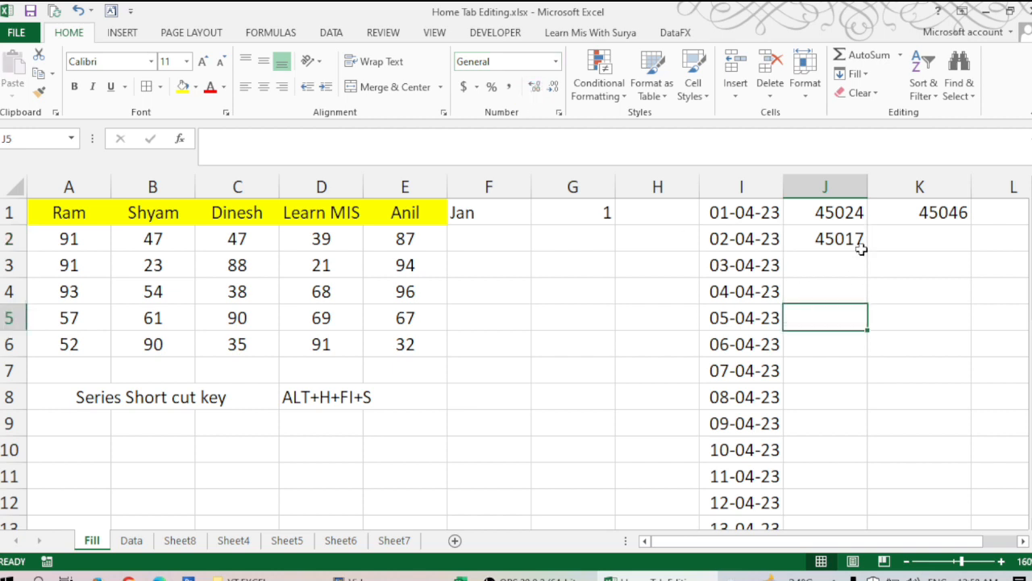
{"action": "left_click", "coordinate": [862, 245]}
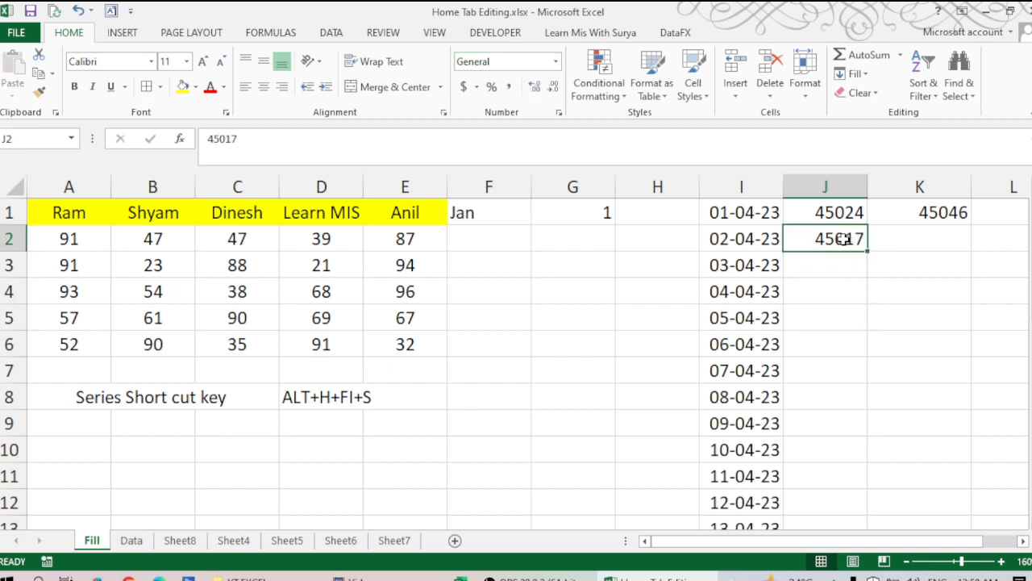
- Copy the last date of the series from I30 to K2 and set K2's number format to General
{"action": "scroll", "coordinate": [786, 371], "scroll_direction": "down", "scroll_amount": 7}
{"action": "left_click", "coordinate": [763, 449]}
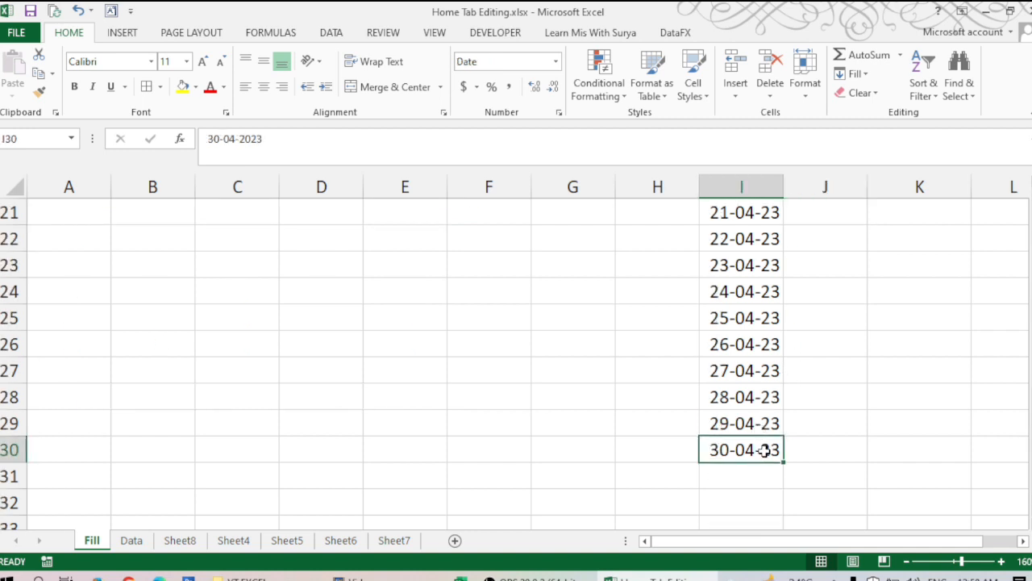
{"action": "key", "text": "ctrl+c"}
{"action": "scroll", "coordinate": [767, 372], "scroll_direction": "up", "scroll_amount": 7}
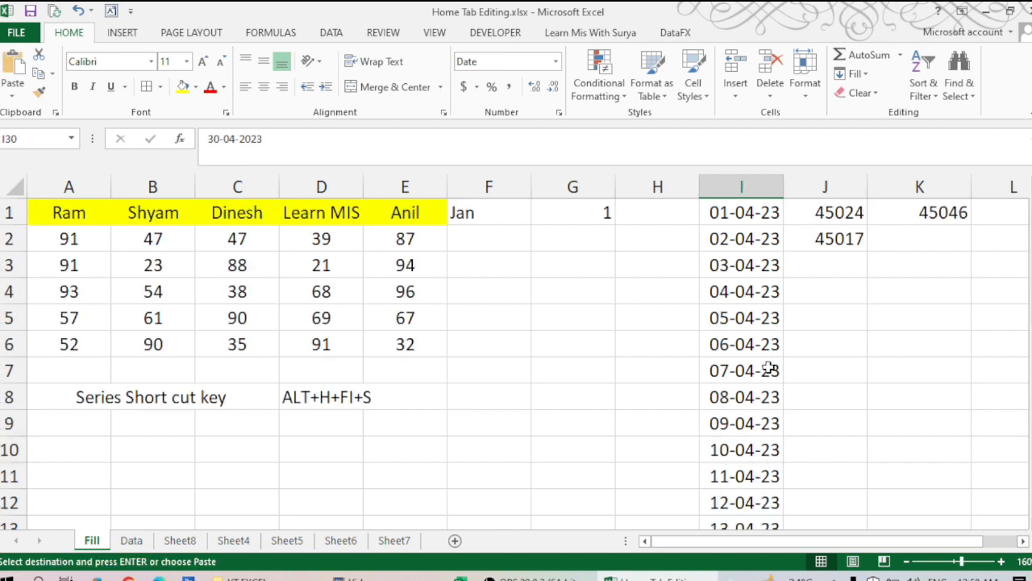
{"action": "left_click", "coordinate": [893, 240]}
{"action": "key", "text": "ctrl+v"}
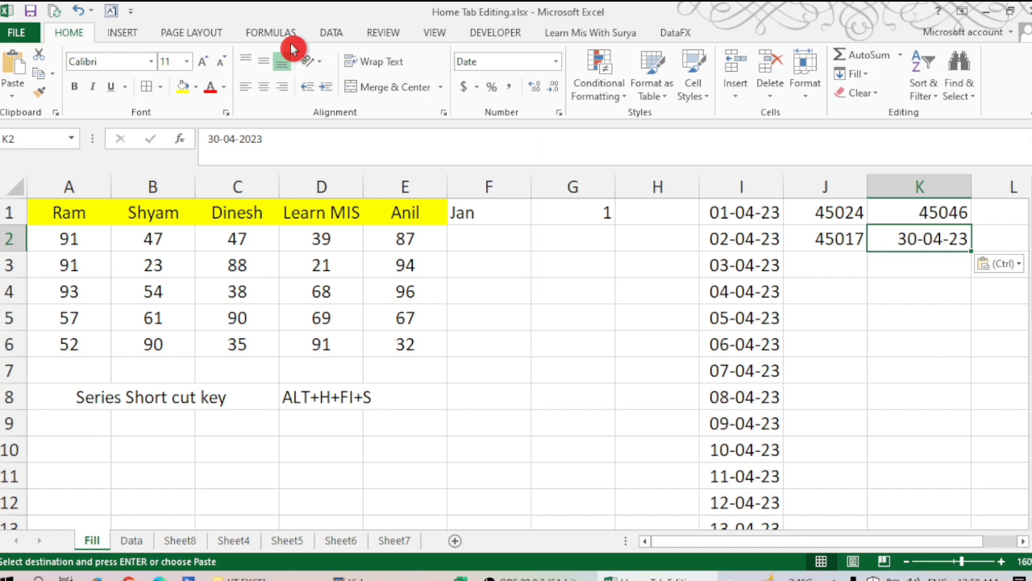
{"action": "left_click", "coordinate": [518, 62]}
{"action": "left_click", "coordinate": [534, 62]}
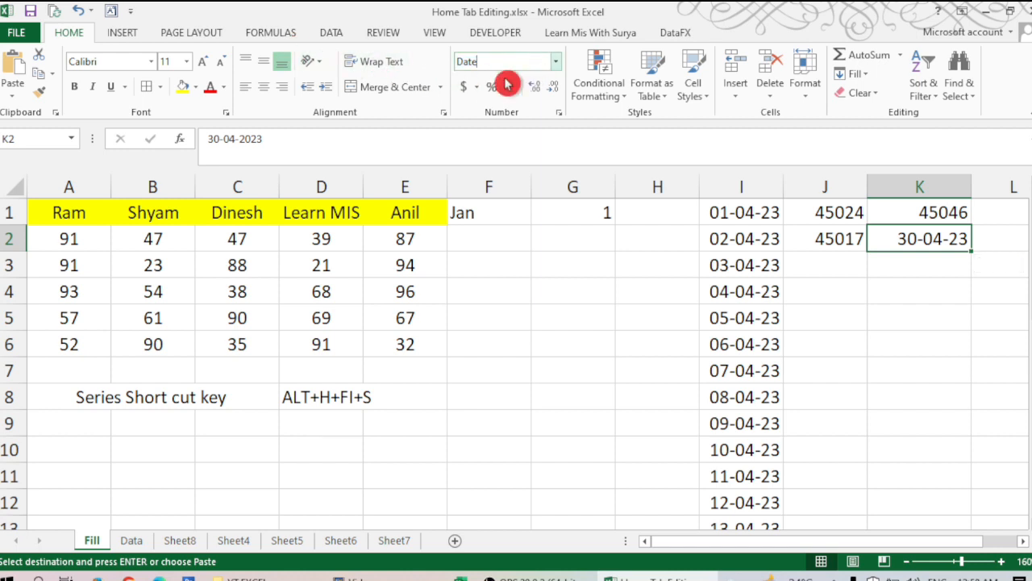
{"action": "left_click", "coordinate": [555, 62]}
{"action": "left_click", "coordinate": [518, 95]}
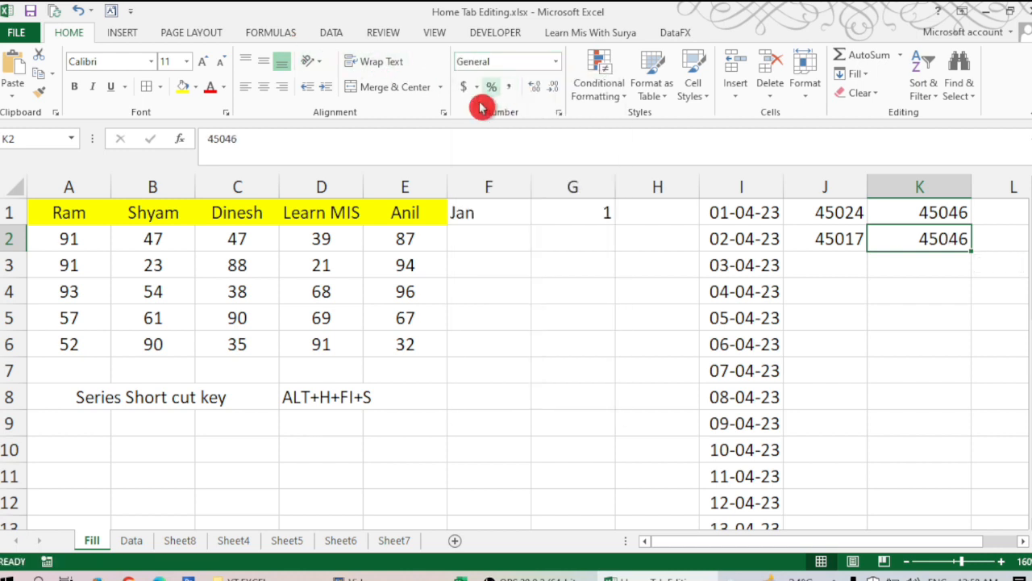
{"action": "left_click", "coordinate": [883, 298]}
{"action": "left_click", "coordinate": [930, 242]}
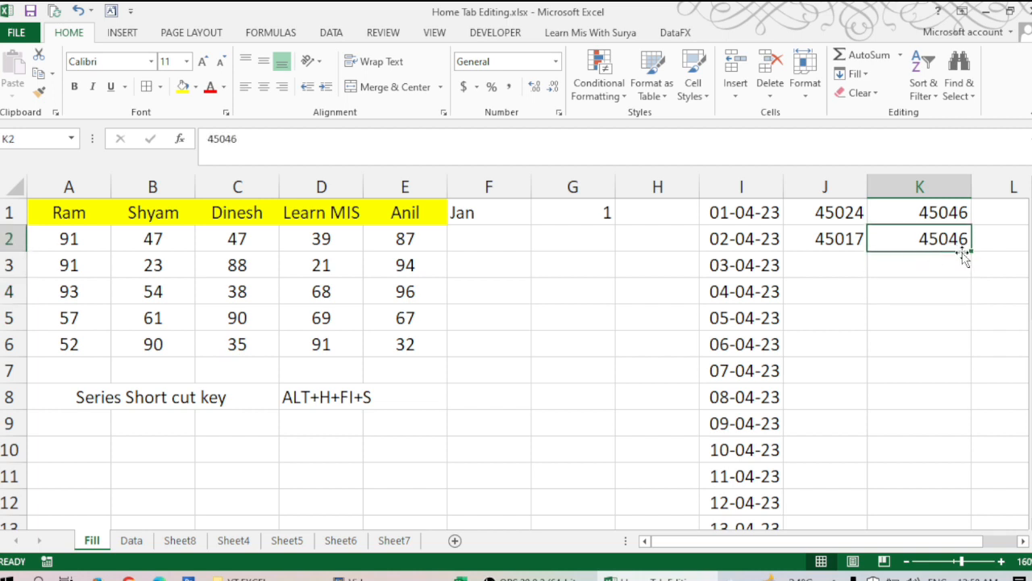
- Clear the filled dates from I2 down to I30, keeping only the starting date in I1
{"action": "left_click", "coordinate": [748, 239]}
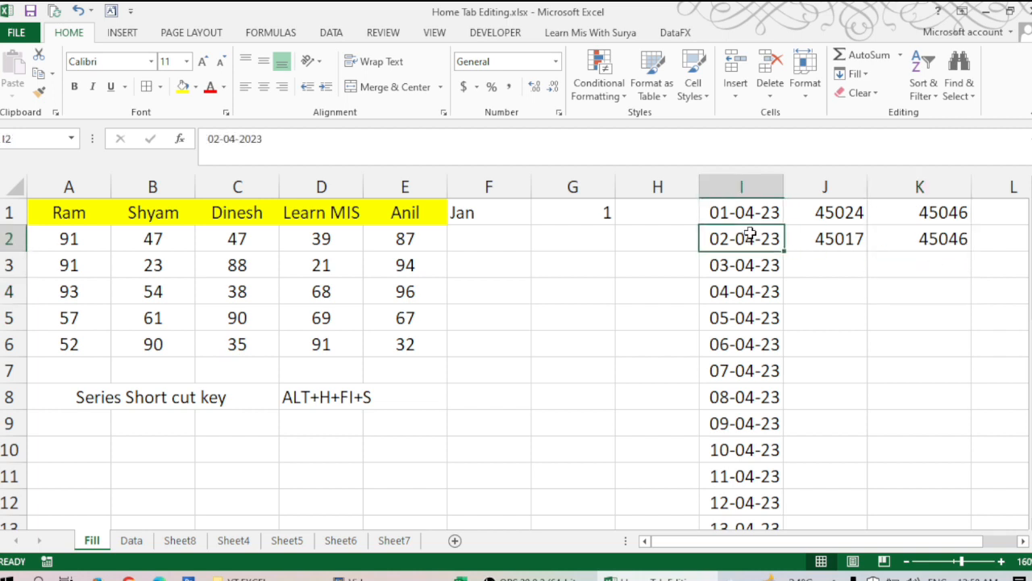
{"action": "key", "text": "ctrl+shift+Down"}
{"action": "key", "text": "Delete"}
{"action": "key", "text": "Up"}
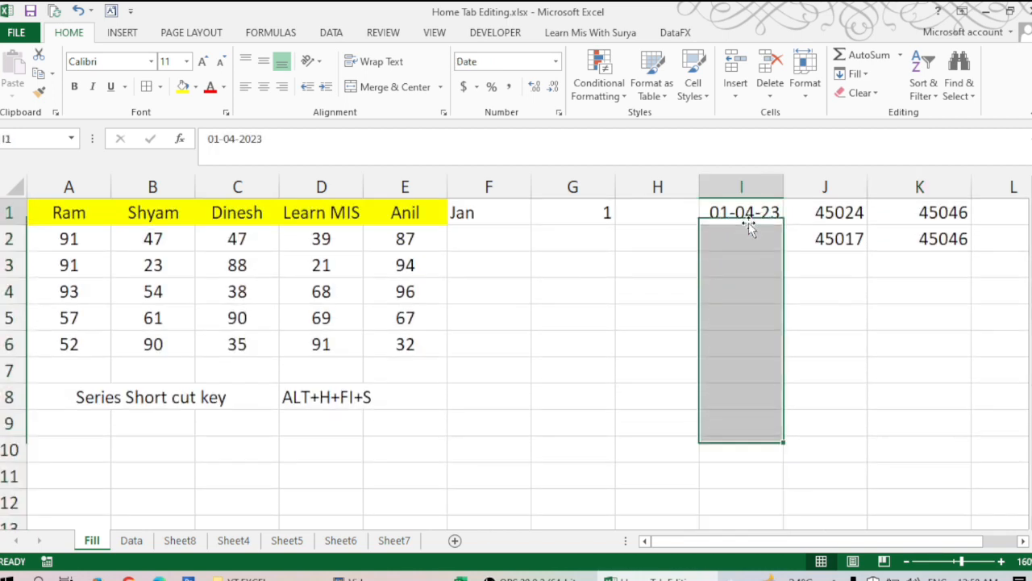
- Try a date series in rows from I1 by day, with step value 1 and stop value 45046, and undo it
{"action": "left_click", "coordinate": [853, 73]}
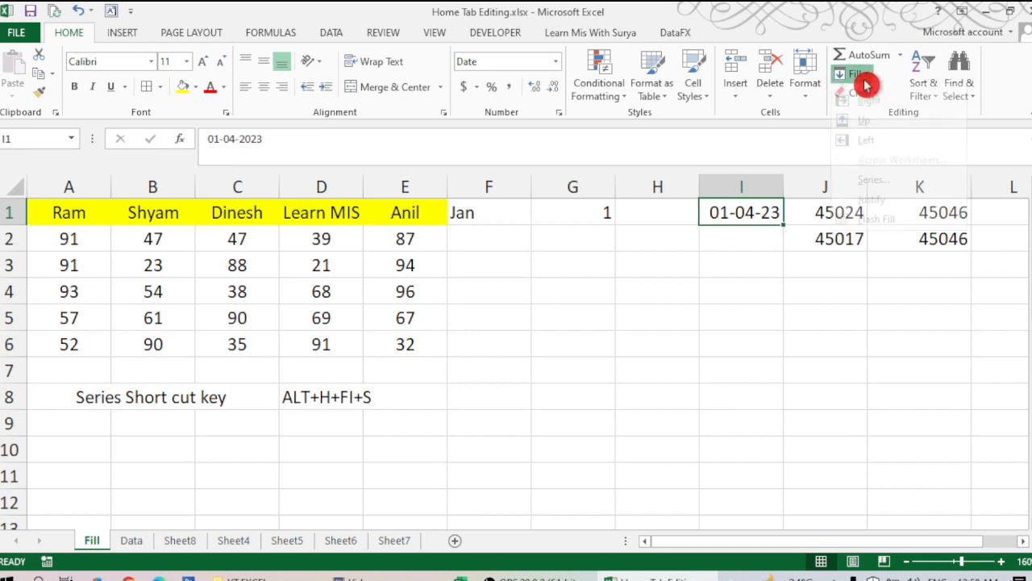
{"action": "left_click", "coordinate": [898, 200]}
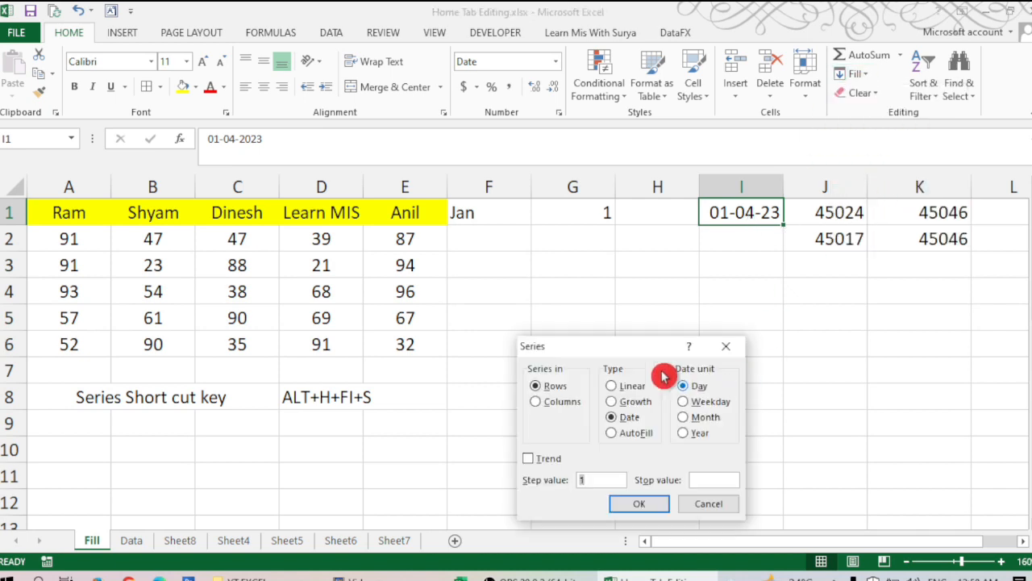
{"action": "left_click_drag", "start_coordinate": [627, 346], "coordinate": [713, 283]}
{"action": "left_click", "coordinate": [774, 409]}
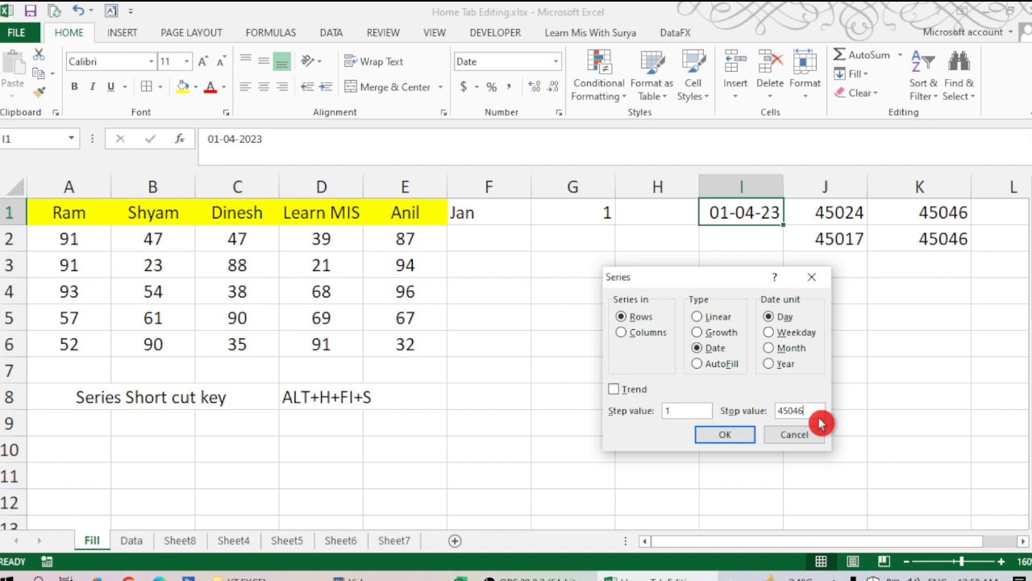
{"action": "key", "text": "Return"}
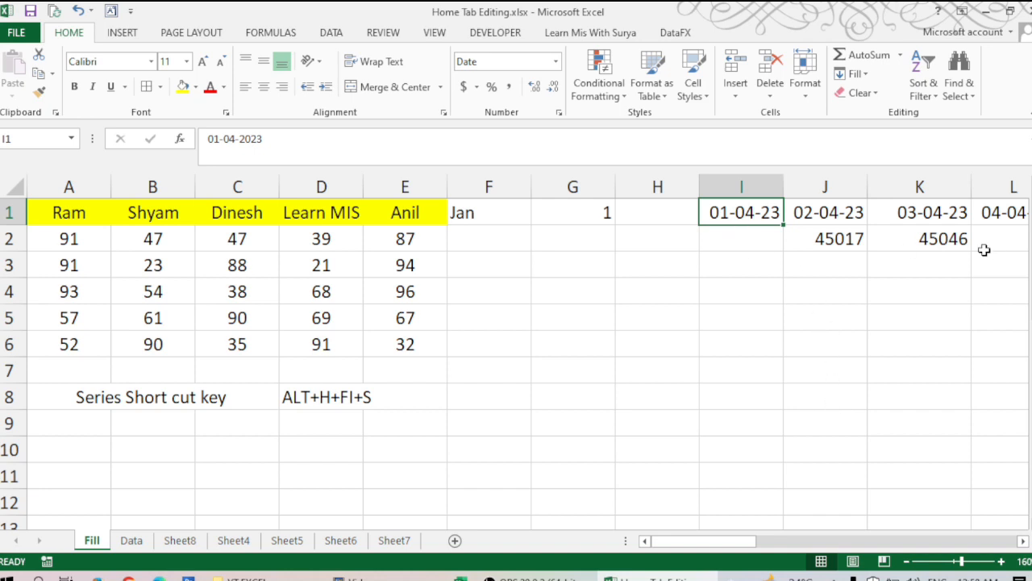
{"action": "key", "text": "ctrl+z"}
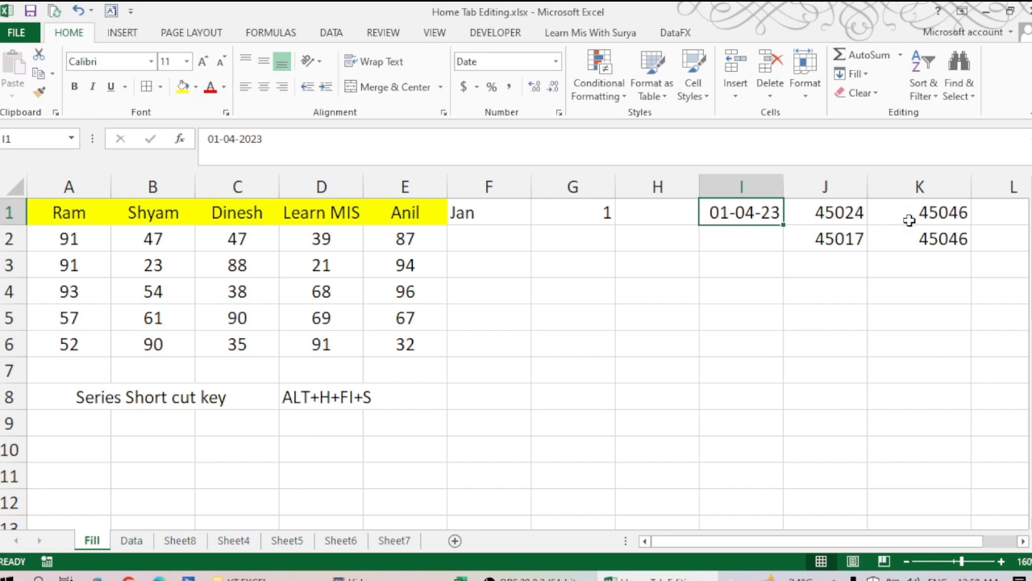
- Fill a date series in columns from I1 by day, with step value 1 and stop value 45046, and check its last date
{"action": "left_click", "coordinate": [858, 75]}
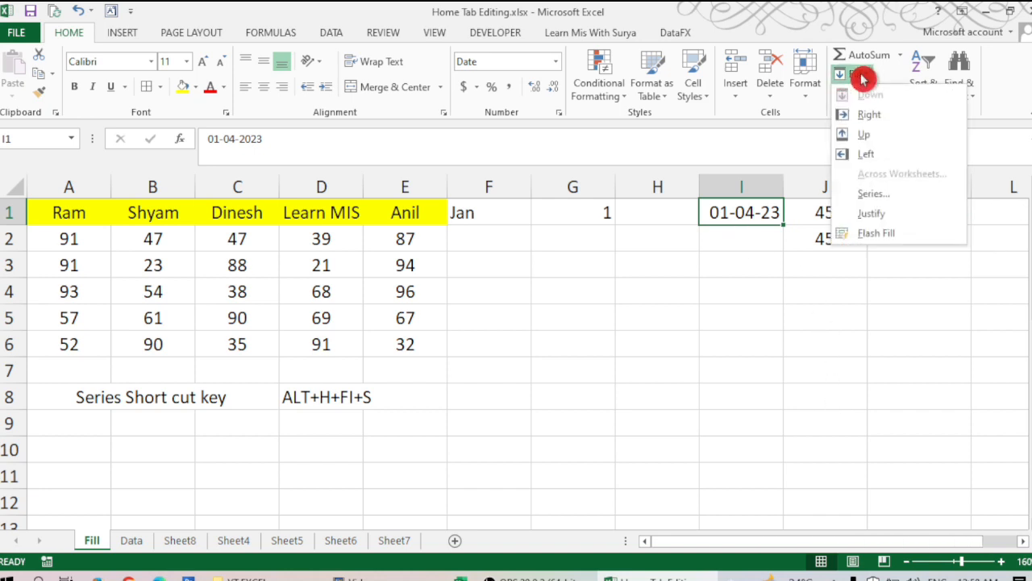
{"action": "left_click", "coordinate": [871, 195]}
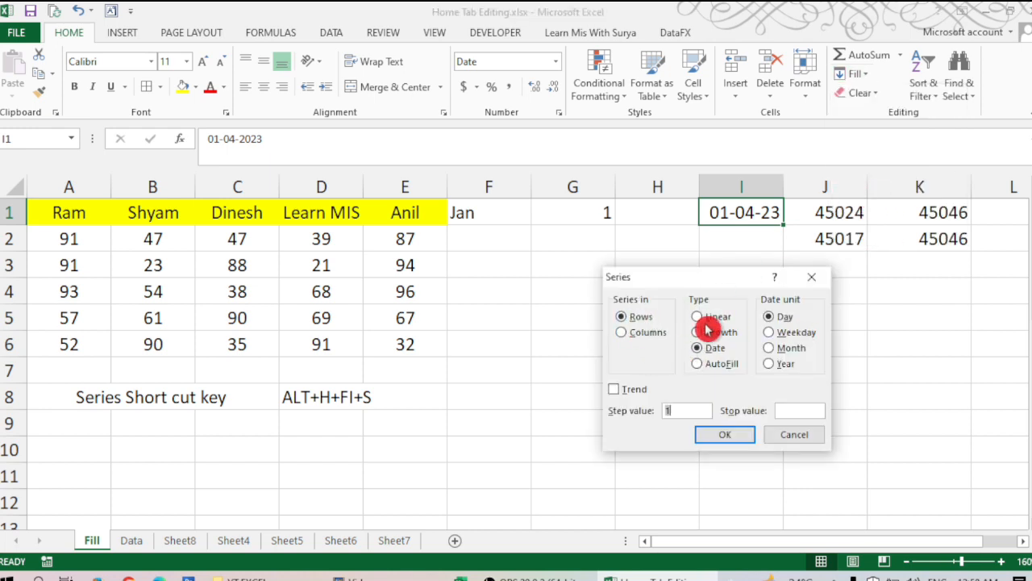
{"action": "left_click", "coordinate": [649, 333]}
{"action": "left_click", "coordinate": [803, 412]}
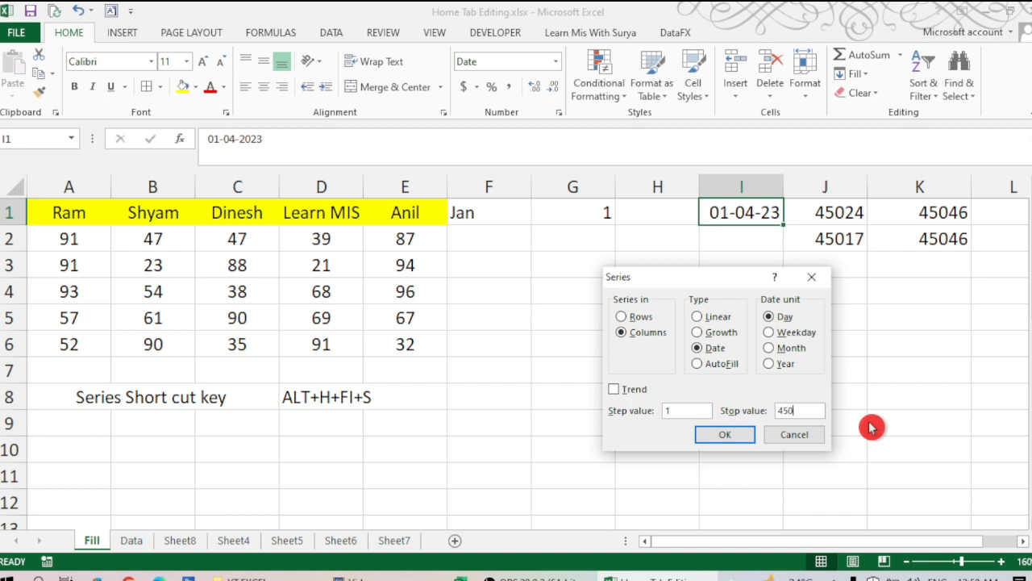
{"action": "key", "text": "Return"}
{"action": "scroll", "coordinate": [822, 482], "scroll_direction": "down", "scroll_amount": 8}
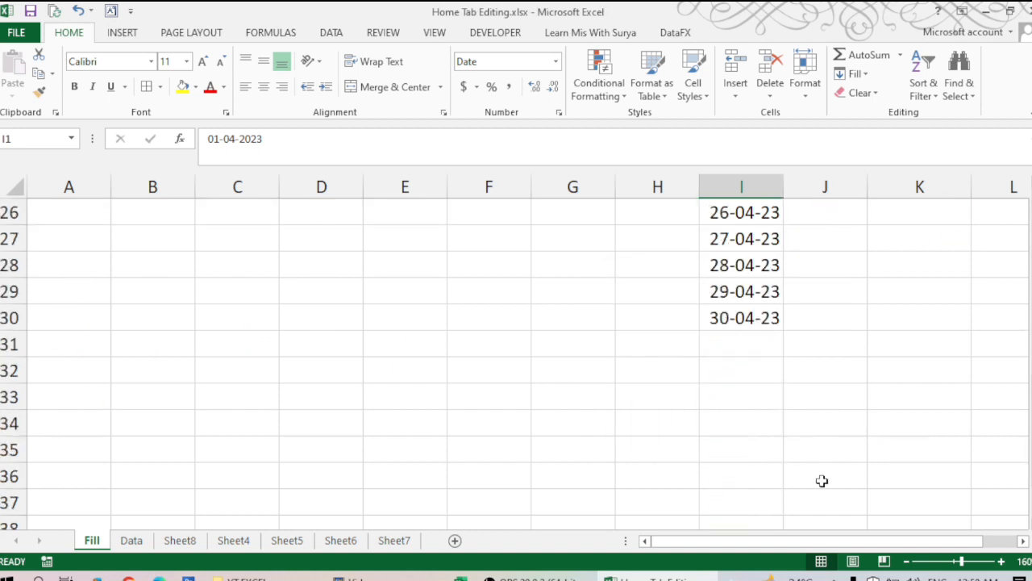
{"action": "left_click", "coordinate": [738, 320]}
{"action": "scroll", "coordinate": [738, 320], "scroll_direction": "up", "scroll_amount": 8}
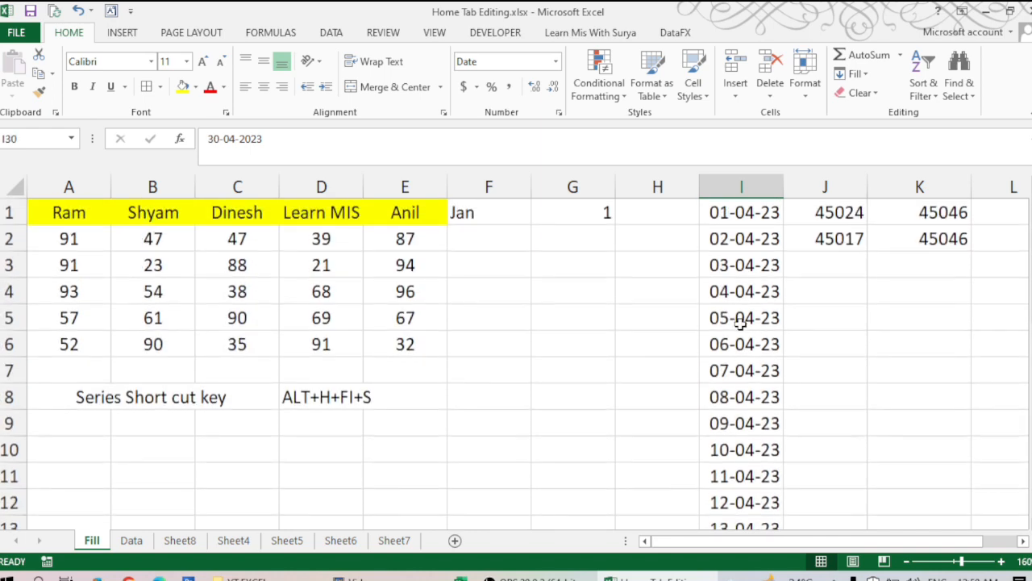
{"action": "left_click_drag", "start_coordinate": [829, 241], "coordinate": [922, 239]}
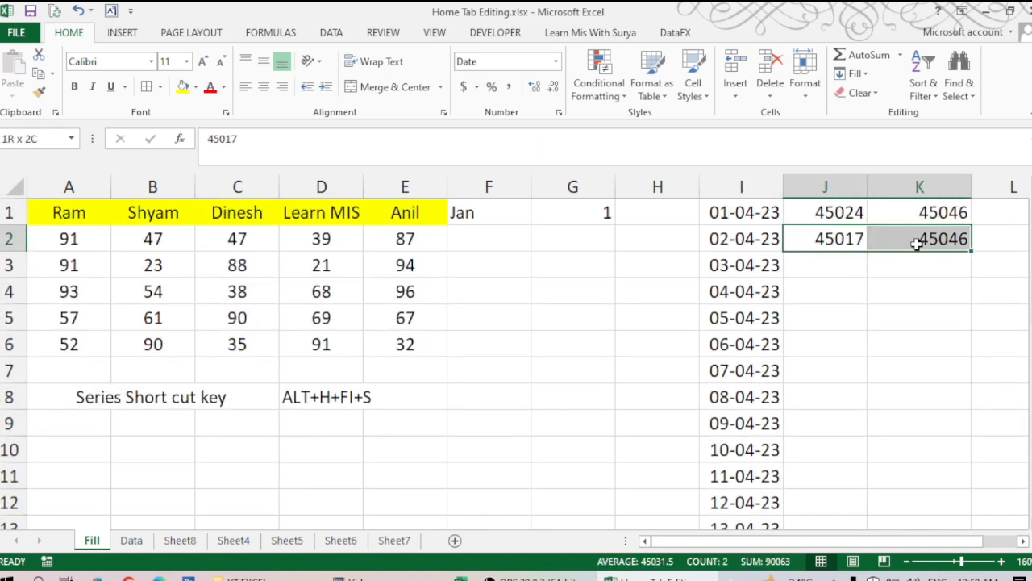
{"action": "left_click", "coordinate": [924, 239]}
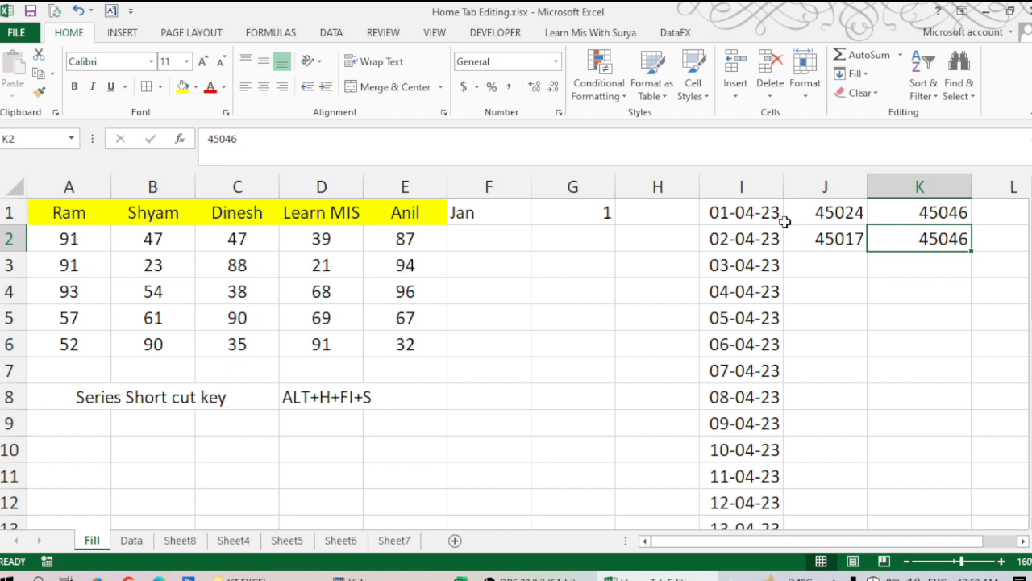
- Review the date unit options in the Series dialog for I1, and close it without filling
{"action": "left_click", "coordinate": [725, 212]}
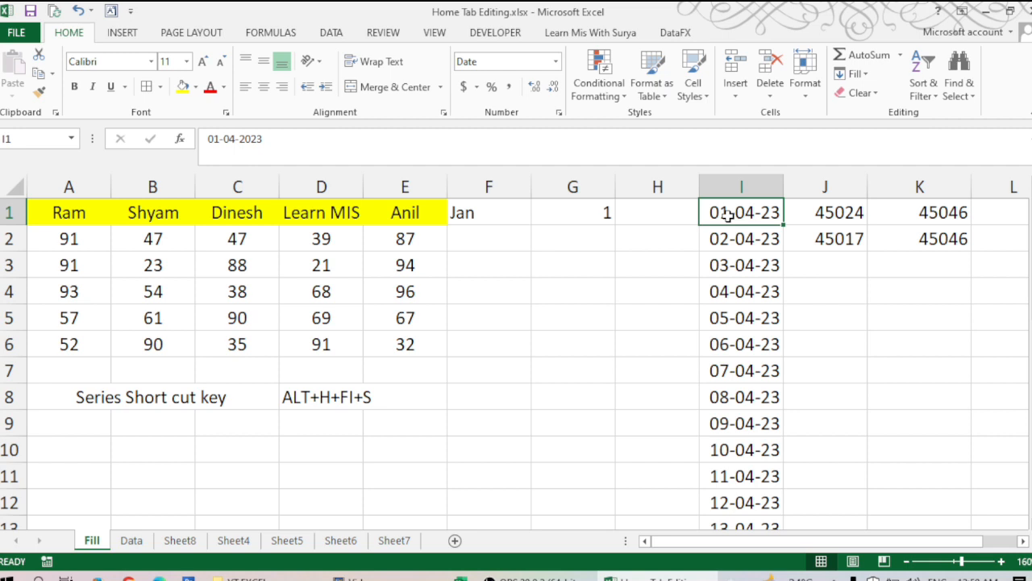
{"action": "left_click", "coordinate": [862, 74]}
{"action": "left_click", "coordinate": [881, 196]}
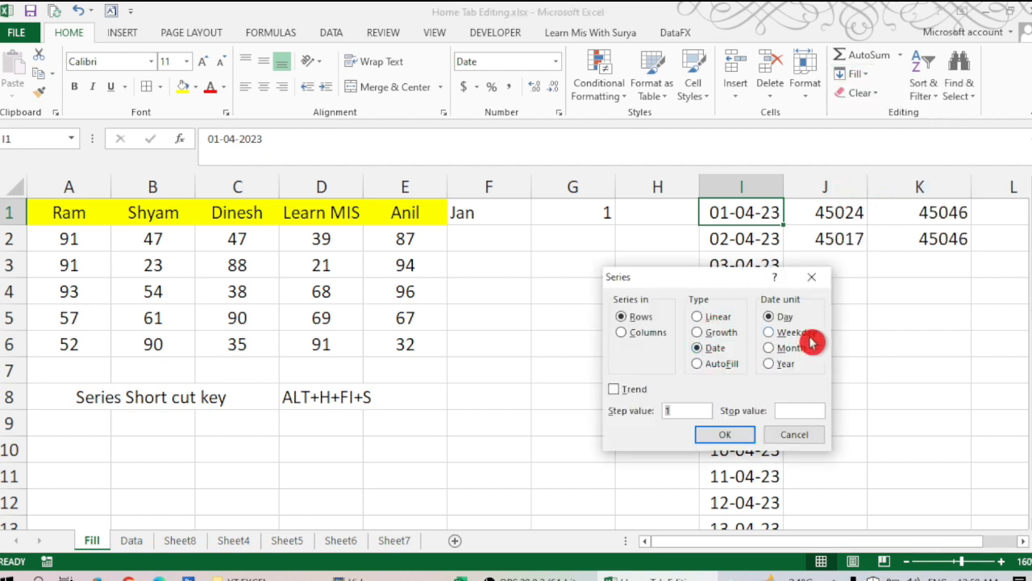
{"action": "left_click_drag", "start_coordinate": [747, 283], "coordinate": [661, 166]}
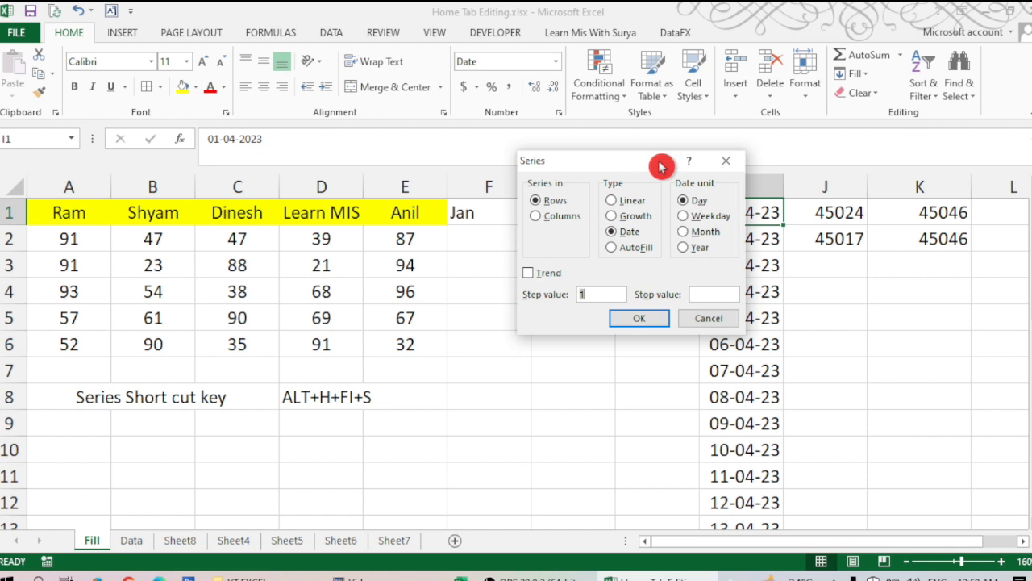
{"action": "left_click_drag", "start_coordinate": [660, 166], "coordinate": [607, 231]}
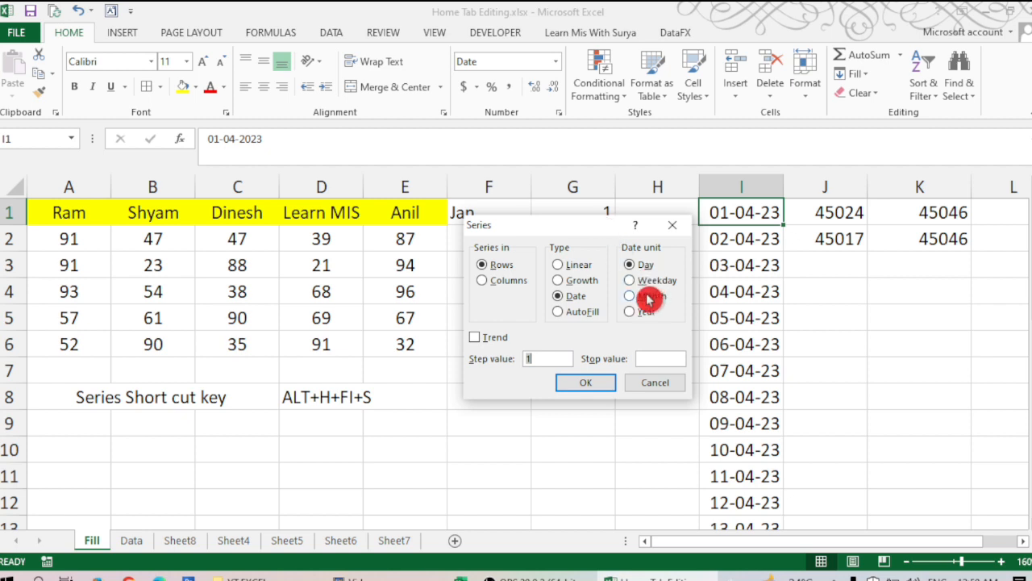
{"action": "left_click", "coordinate": [659, 385]}
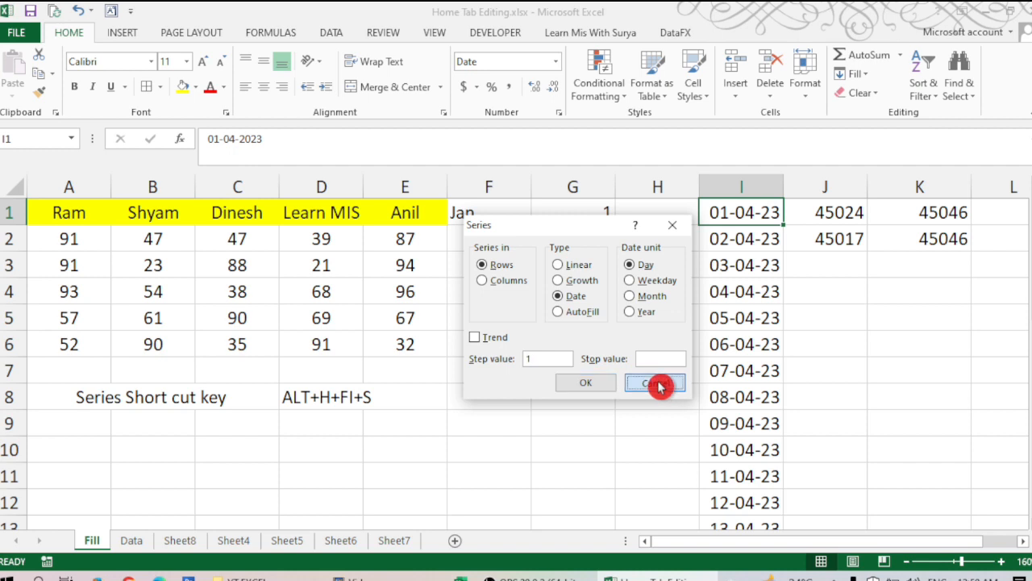
- Delete the daily dates in I2:I30 again, leaving the starting date in I1 selected
{"action": "left_click", "coordinate": [749, 239]}
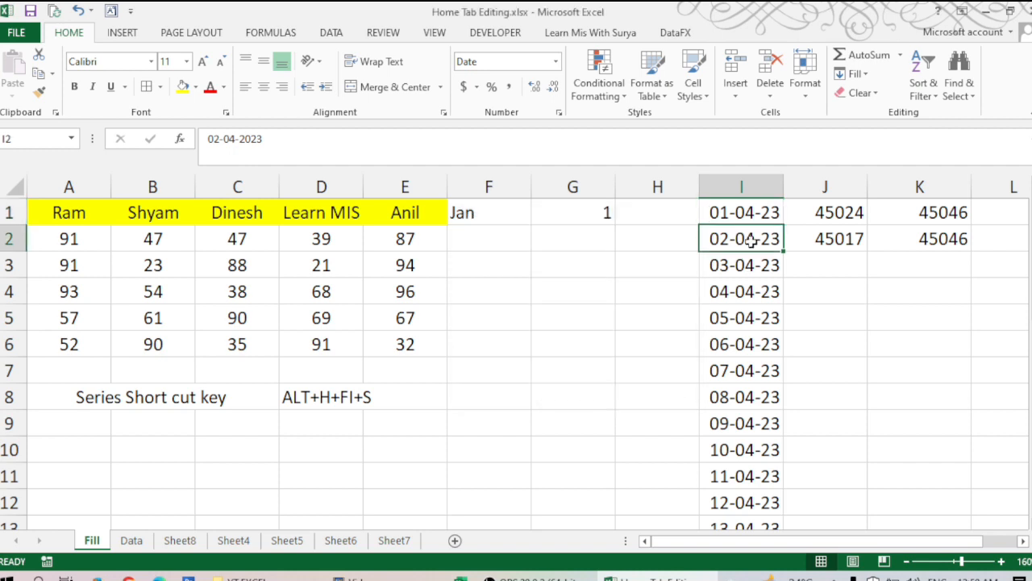
{"action": "key", "text": "ctrl+shift+Down"}
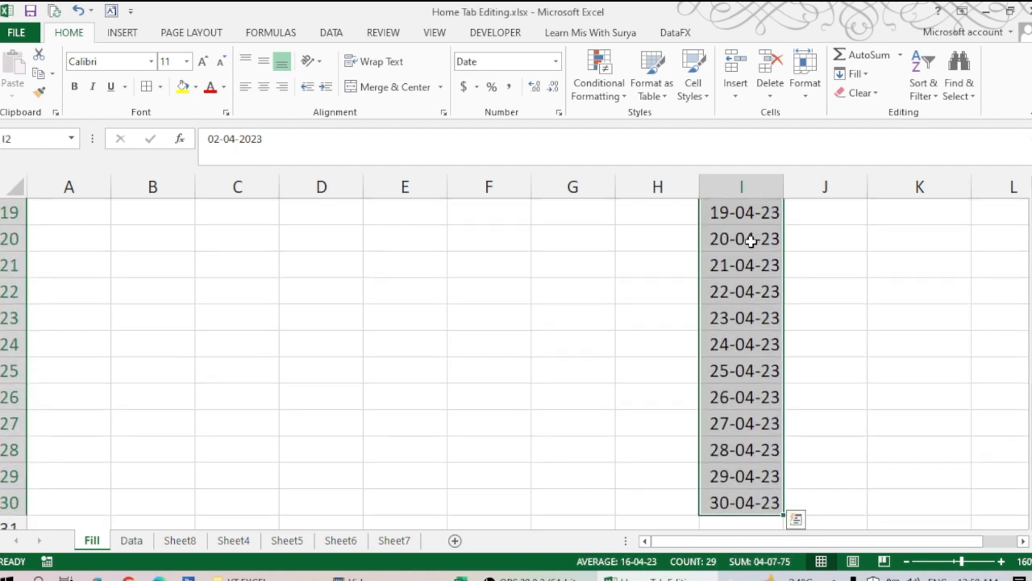
{"action": "key", "text": "Delete"}
{"action": "key", "text": "ctrl+shift+Up"}
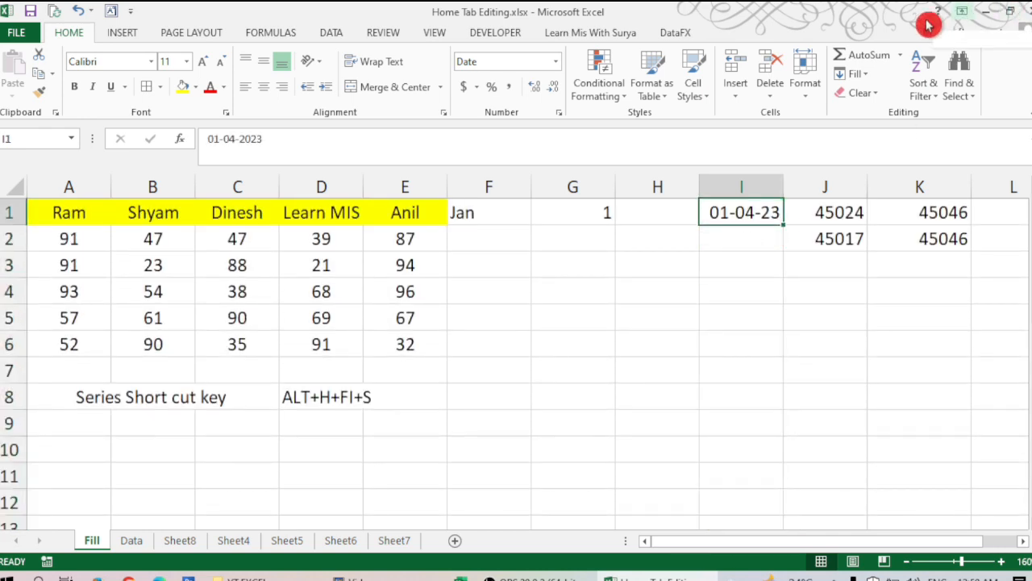
- Fill a date series in columns from I1 by weekday, with step value 1 and stop value 45046
{"action": "left_click", "coordinate": [869, 76]}
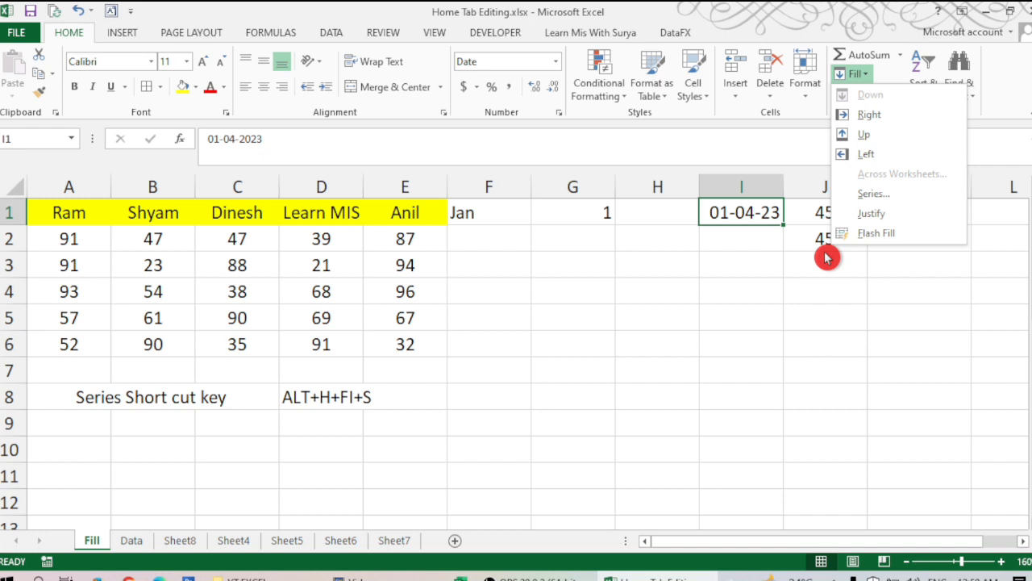
{"action": "left_click", "coordinate": [878, 187]}
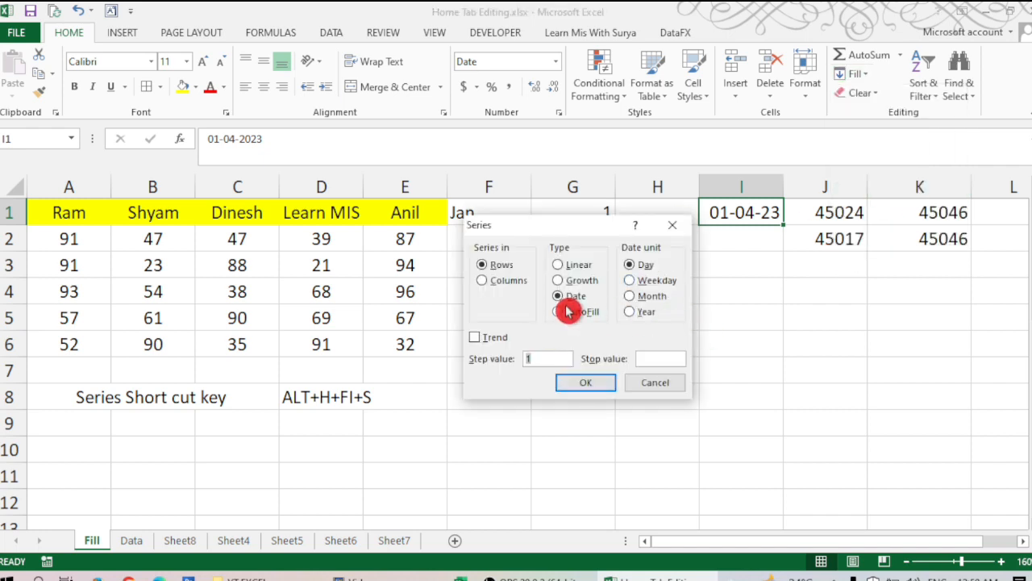
{"action": "left_click", "coordinate": [483, 283]}
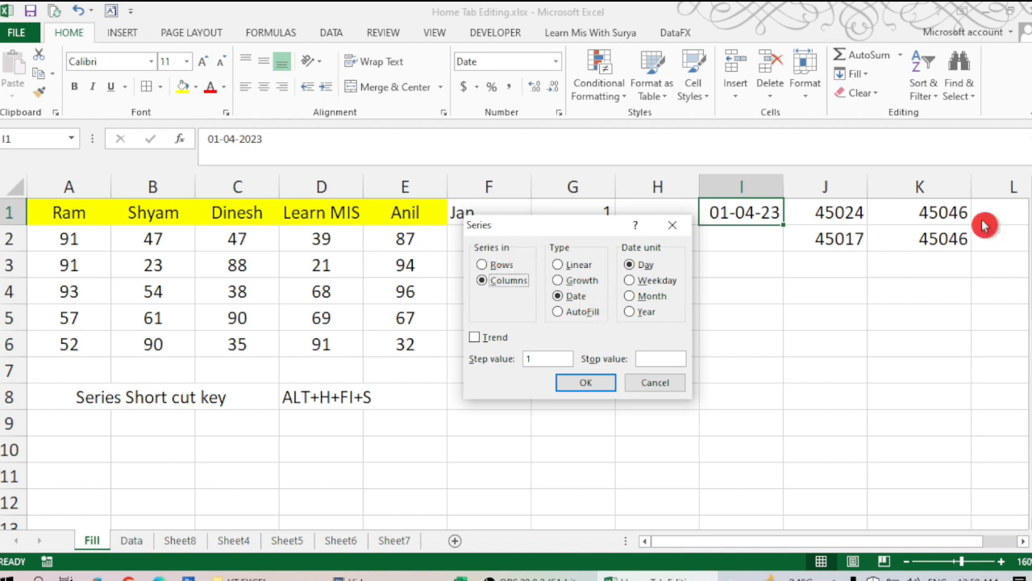
{"action": "left_click", "coordinate": [630, 281]}
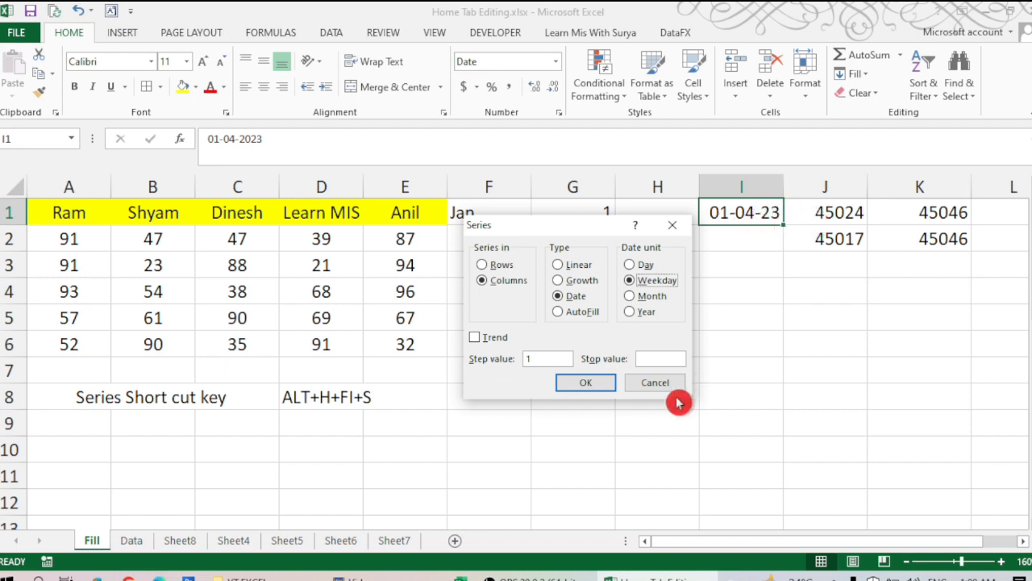
{"action": "left_click", "coordinate": [658, 358]}
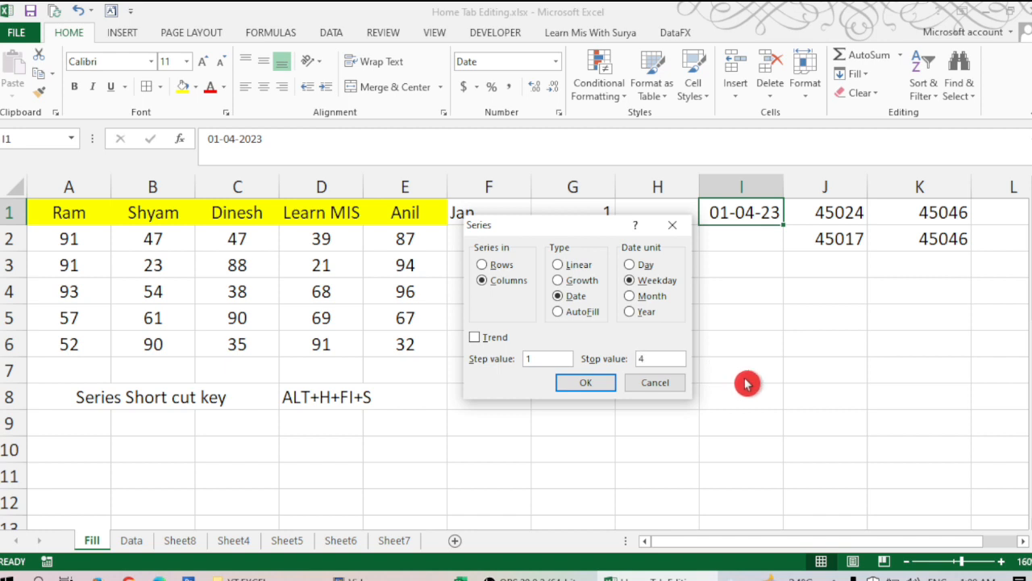
{"action": "type", "text": "4504"}
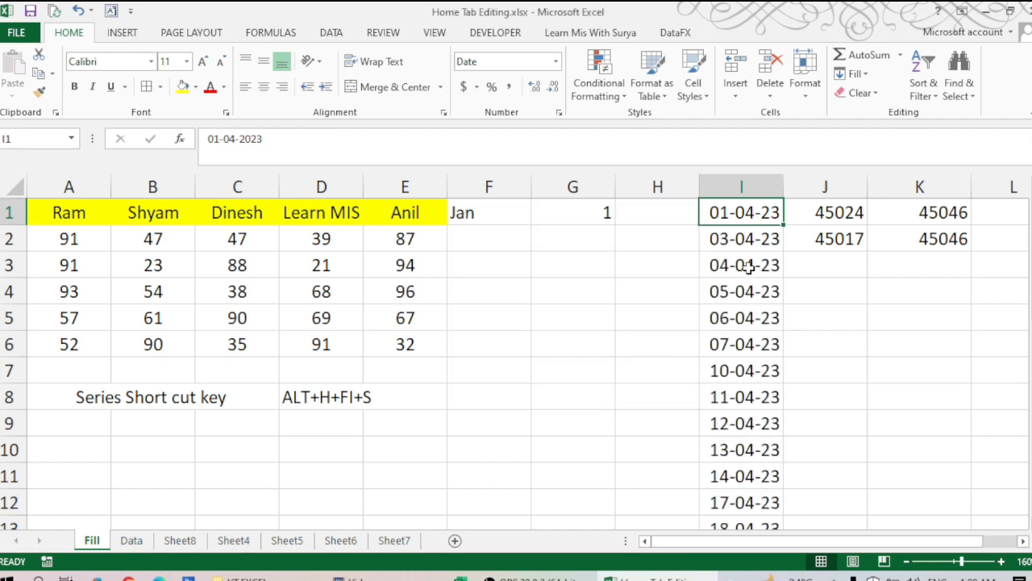
- Compare the weekday dates in column I with the April 2023 system calendar to check how weekends are handled
{"action": "left_click", "coordinate": [730, 373]}
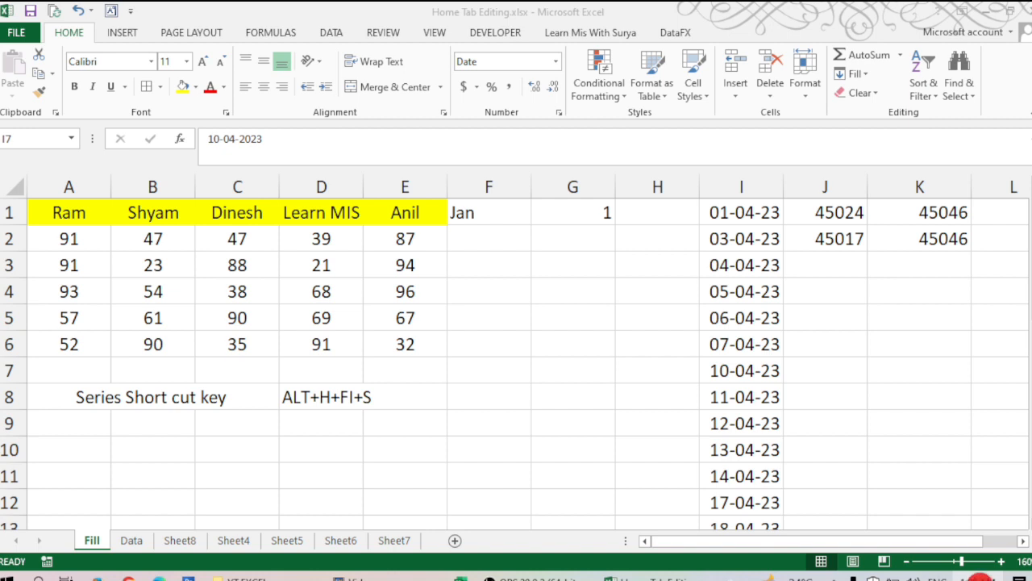
{"action": "left_click", "coordinate": [980, 576]}
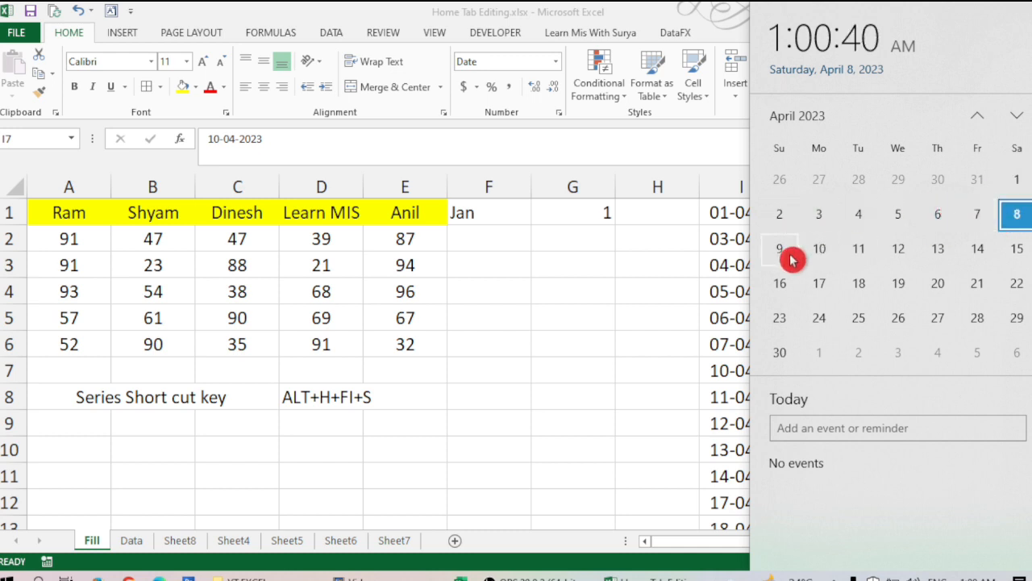
{"action": "left_click", "coordinate": [699, 340]}
{"action": "left_click", "coordinate": [744, 347]}
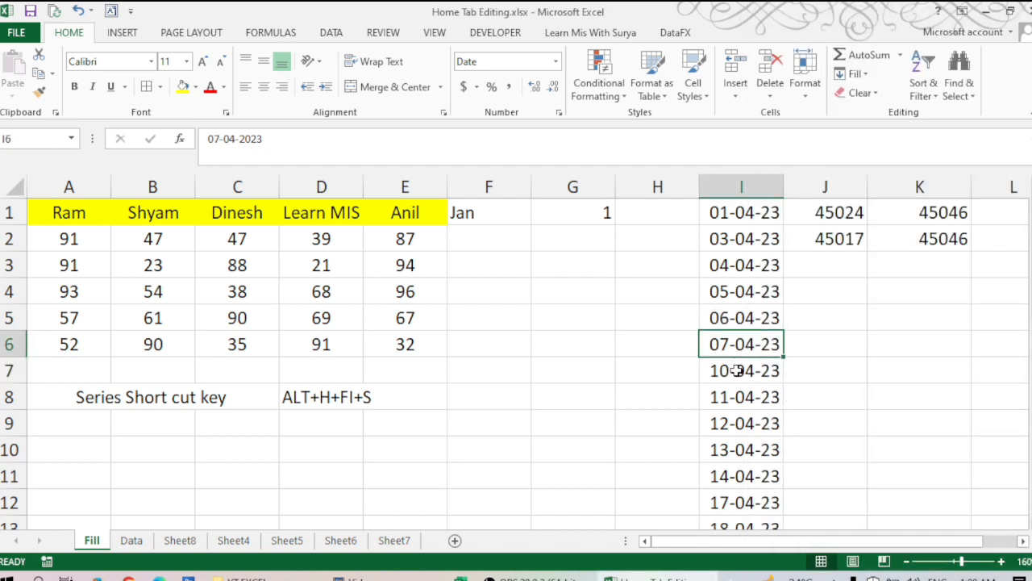
{"action": "left_click", "coordinate": [736, 369]}
{"action": "scroll", "coordinate": [737, 389], "scroll_direction": "down", "scroll_amount": 2}
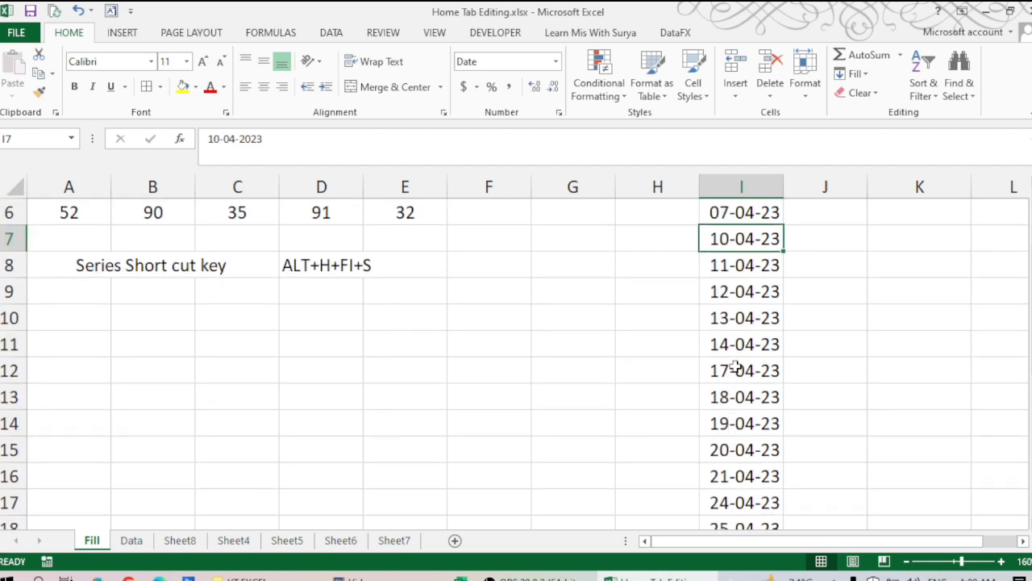
{"action": "left_click", "coordinate": [736, 369]}
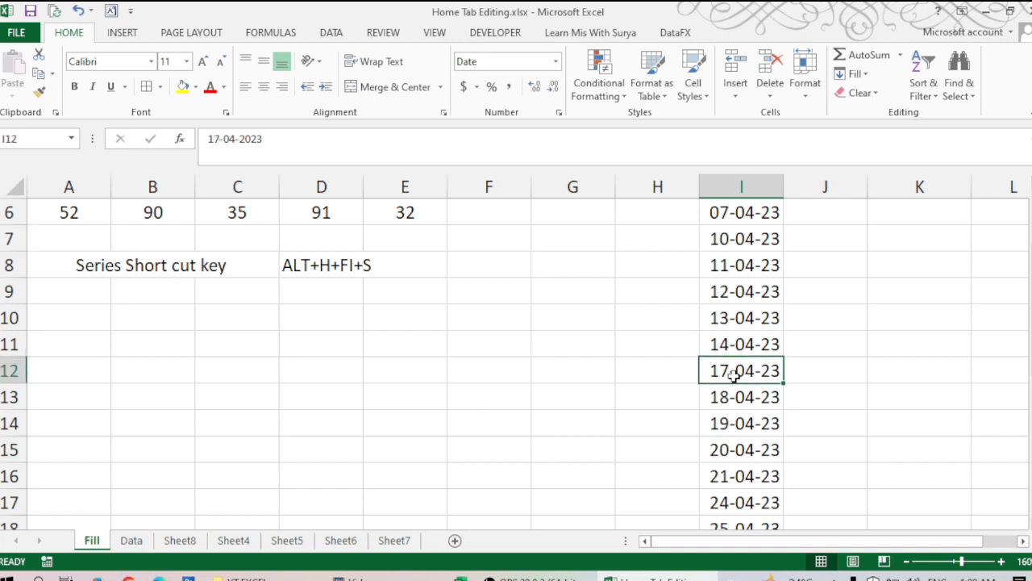
{"action": "scroll", "coordinate": [734, 373], "scroll_direction": "up", "scroll_amount": 2}
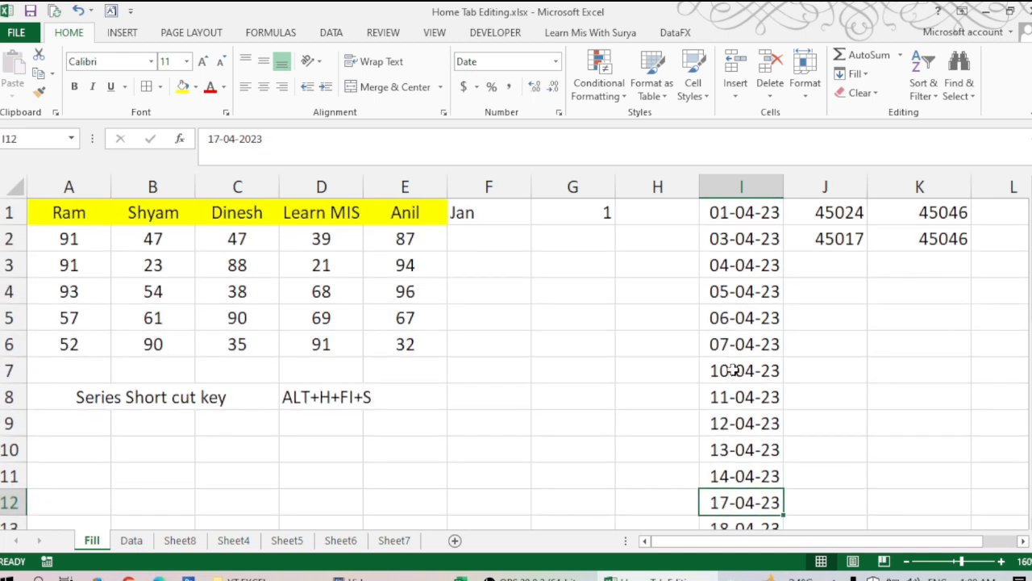
- Delete the weekday dates from I2 downward and reselect the starting date in I1
{"action": "left_click", "coordinate": [768, 233]}
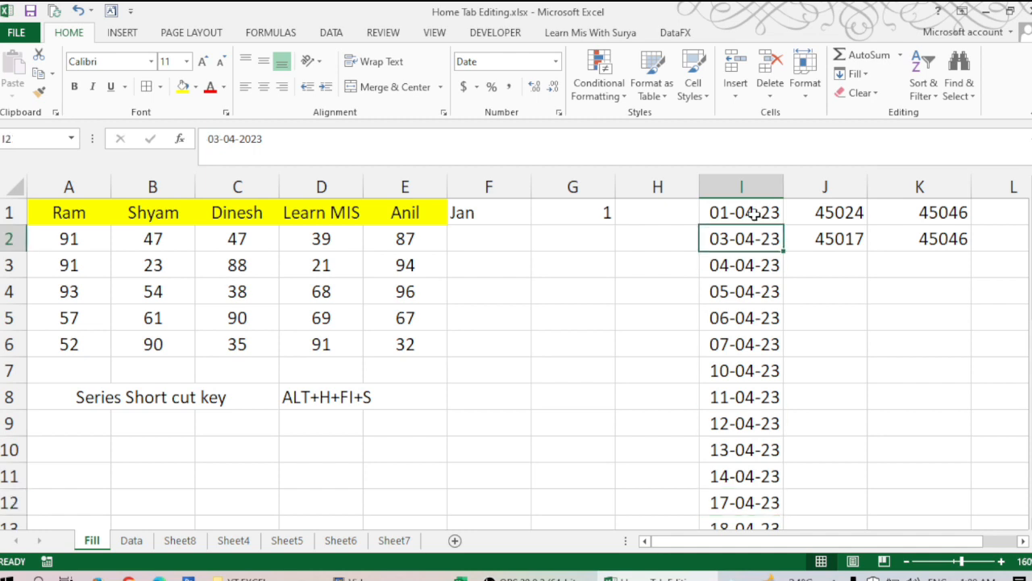
{"action": "key", "text": "ctrl+shift+Down"}
{"action": "key", "text": "Delete"}
{"action": "scroll", "coordinate": [751, 211], "scroll_direction": "up", "scroll_amount": 3}
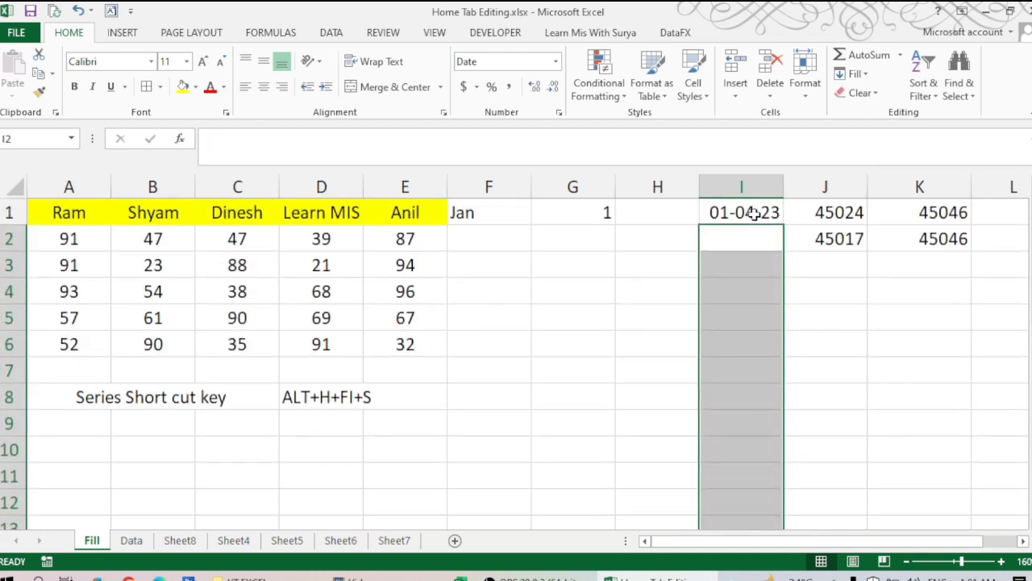
{"action": "left_click", "coordinate": [734, 208]}
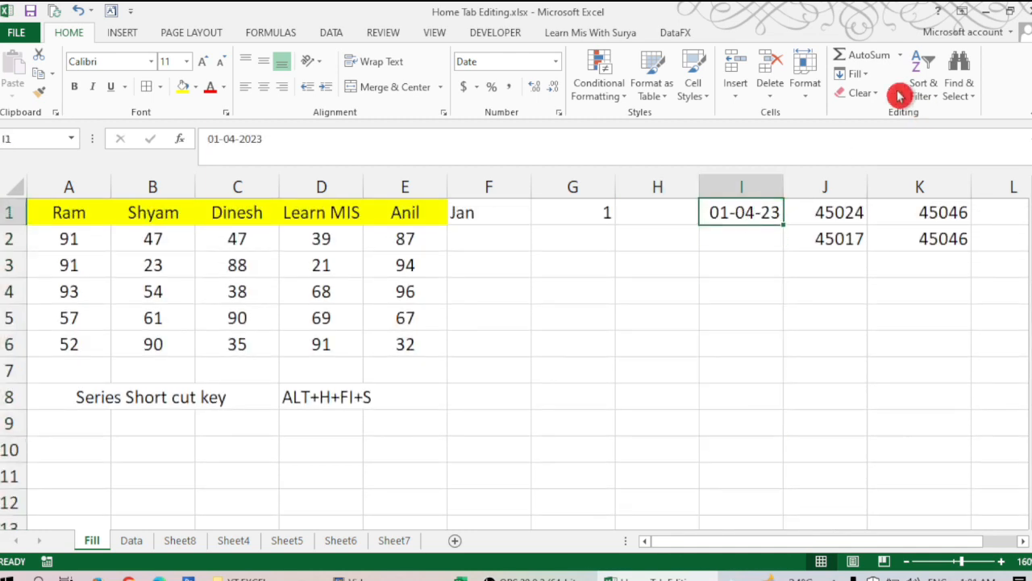
- Fill a date series in columns from I1 by month, with step value 1 and stop value 1-7-2023, and check the filled dates
{"action": "left_click", "coordinate": [857, 74]}
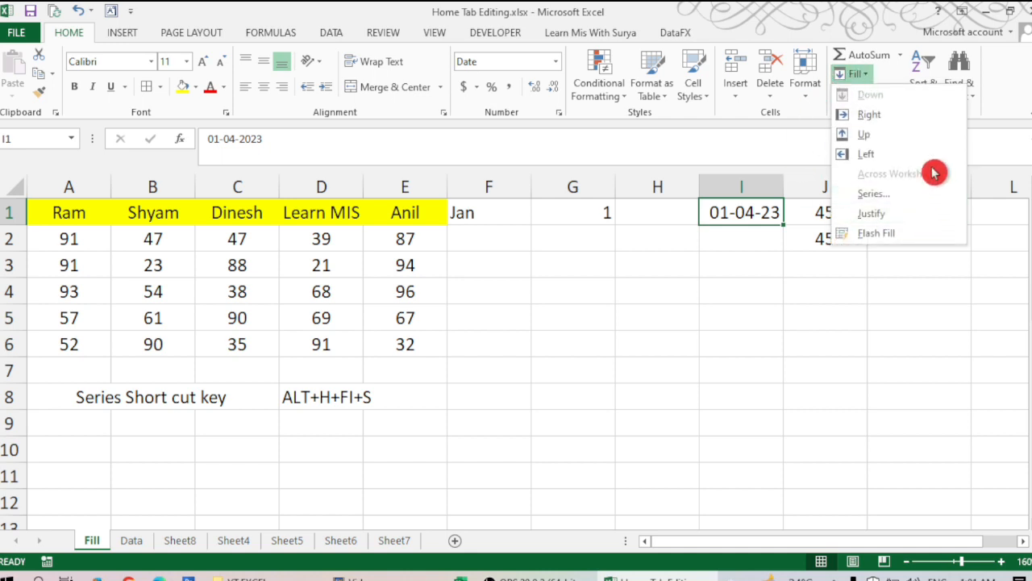
{"action": "left_click", "coordinate": [871, 194]}
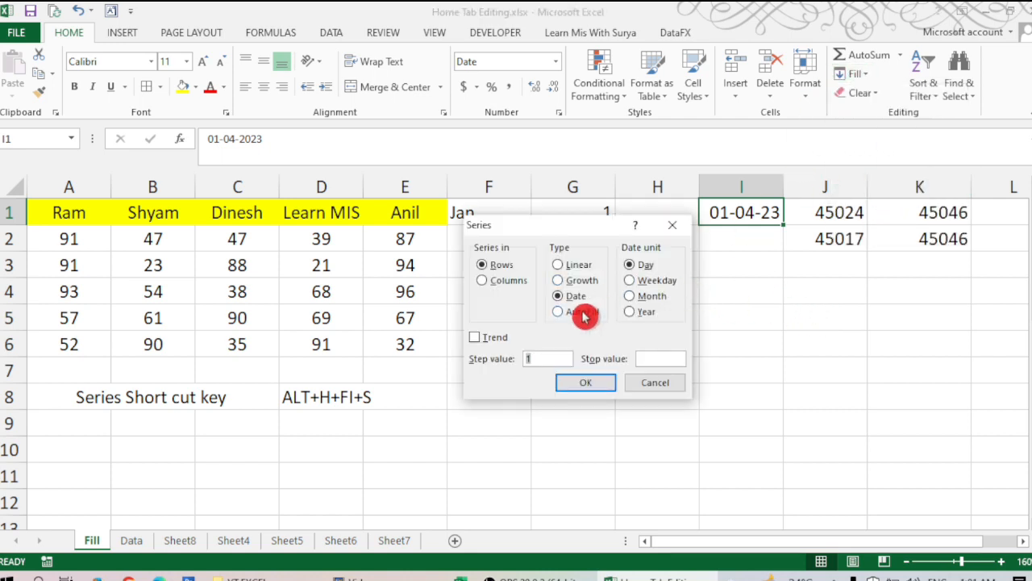
{"action": "left_click", "coordinate": [529, 287]}
{"action": "left_click", "coordinate": [570, 296]}
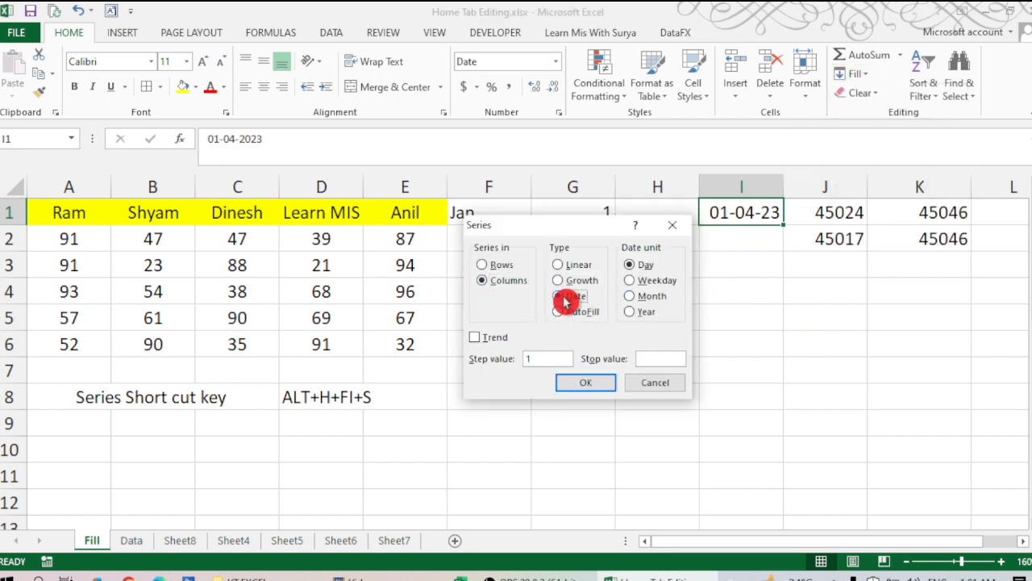
{"action": "left_click", "coordinate": [650, 297]}
{"action": "left_click", "coordinate": [656, 358]}
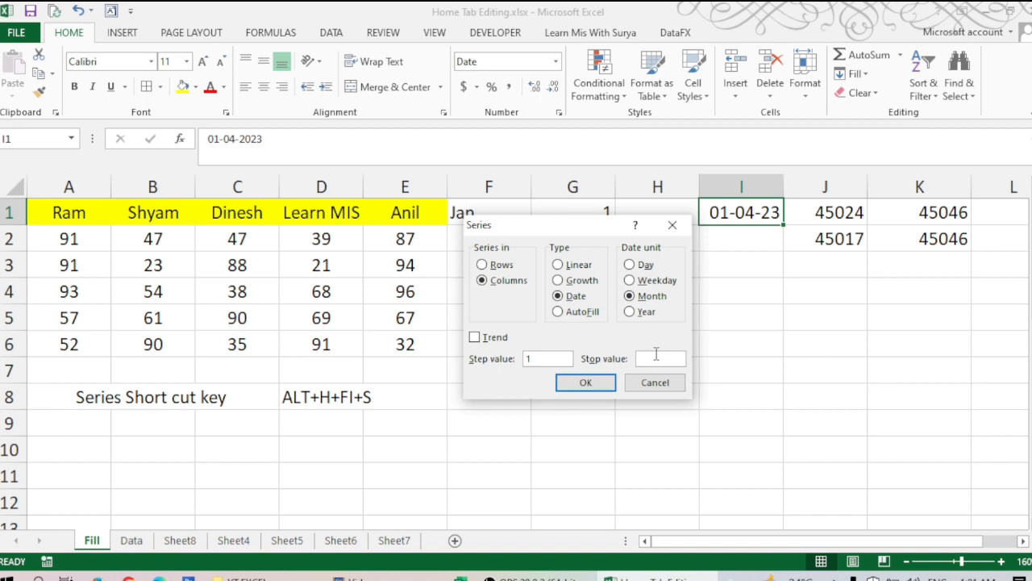
{"action": "left_click", "coordinate": [658, 358]}
{"action": "type", "text": "1-7-2023"}
{"action": "left_click", "coordinate": [594, 384]}
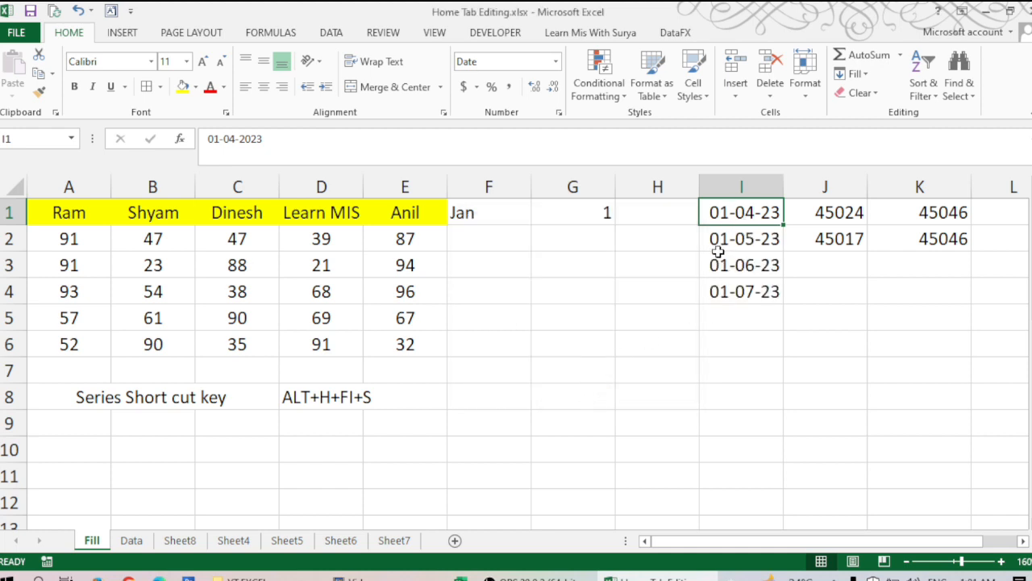
{"action": "left_click_drag", "start_coordinate": [723, 238], "coordinate": [761, 284]}
{"action": "left_click", "coordinate": [742, 265]}
{"action": "left_click", "coordinate": [734, 292]}
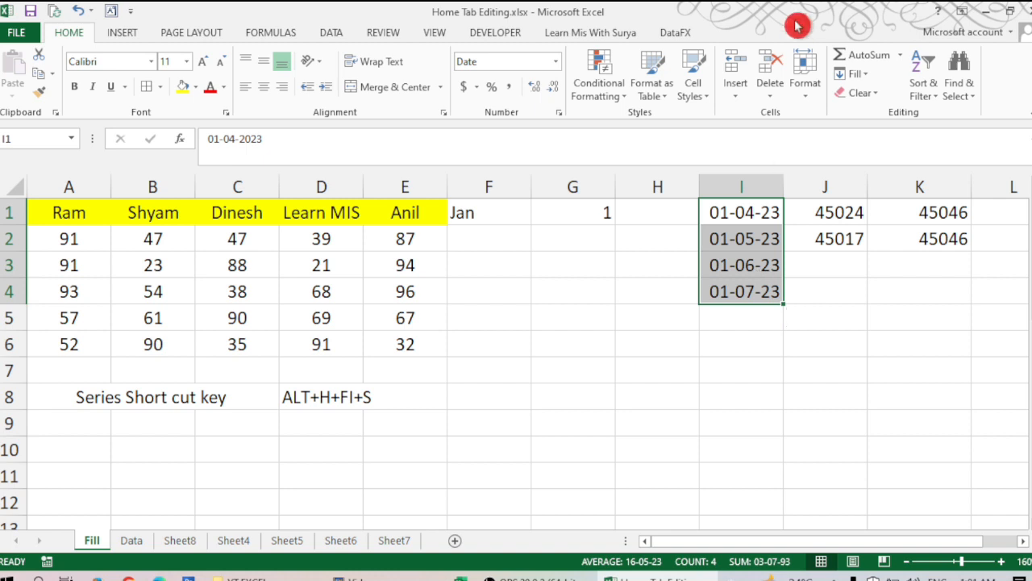
- Delete the monthly dates in I2:I4 and return to the starting date in I1
{"action": "left_click", "coordinate": [751, 239]}
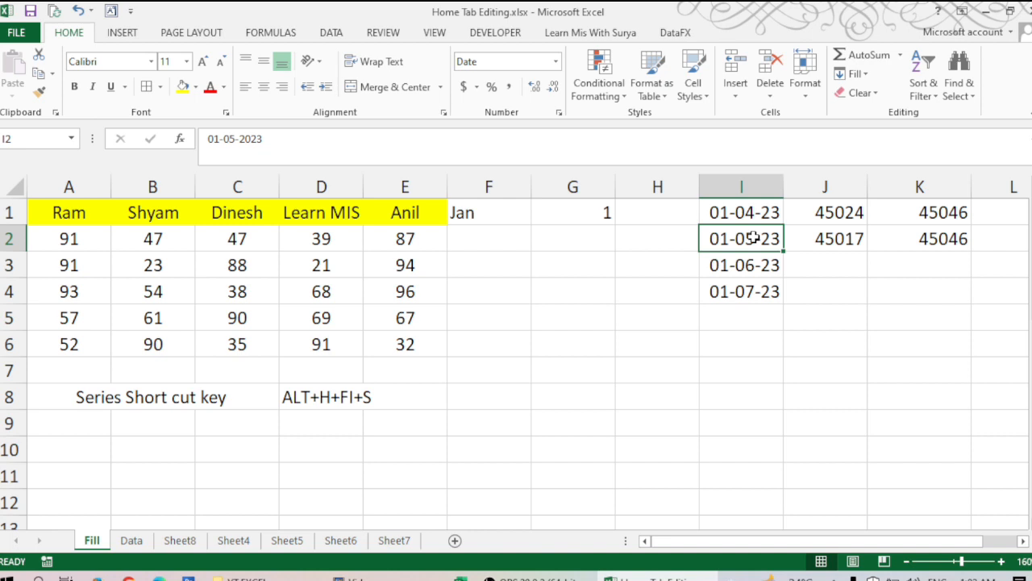
{"action": "key", "text": "ctrl+shift+Down"}
{"action": "key", "text": "Delete"}
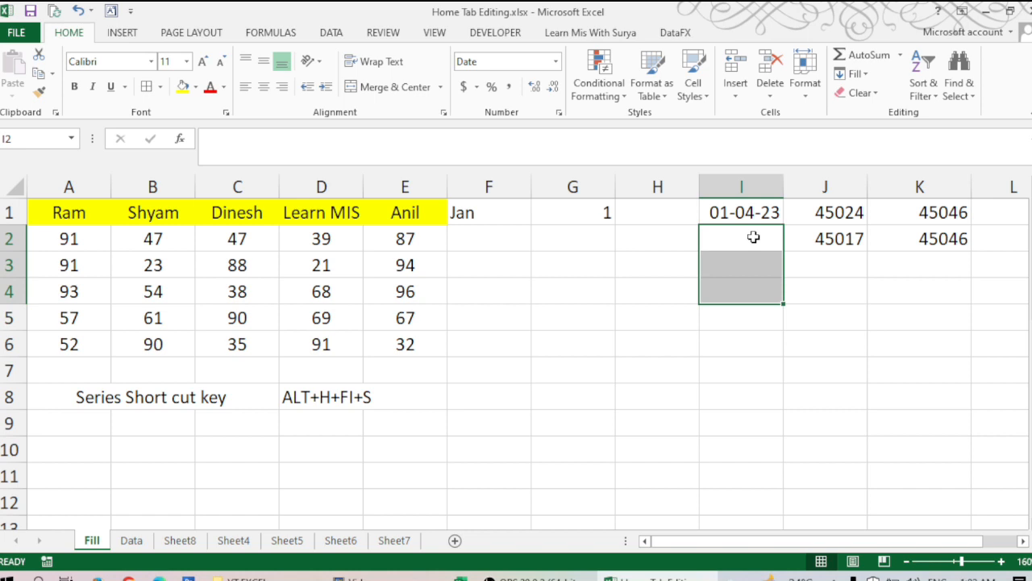
{"action": "key", "text": "Up"}
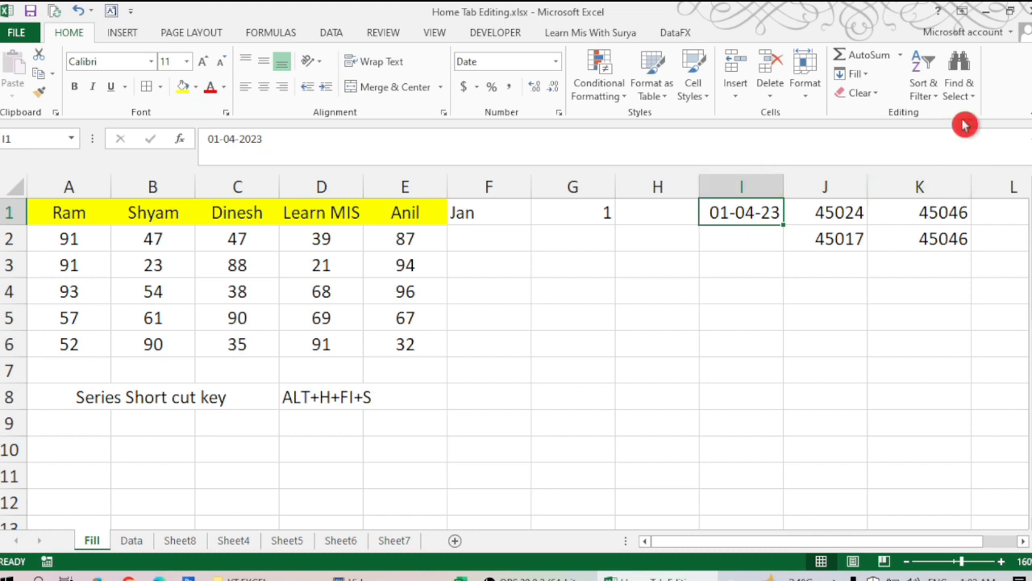
- Fill a date series in columns from I1 by year, with step value 1 and stop value 1-4-2028
{"action": "left_click", "coordinate": [854, 73]}
{"action": "left_click", "coordinate": [920, 200]}
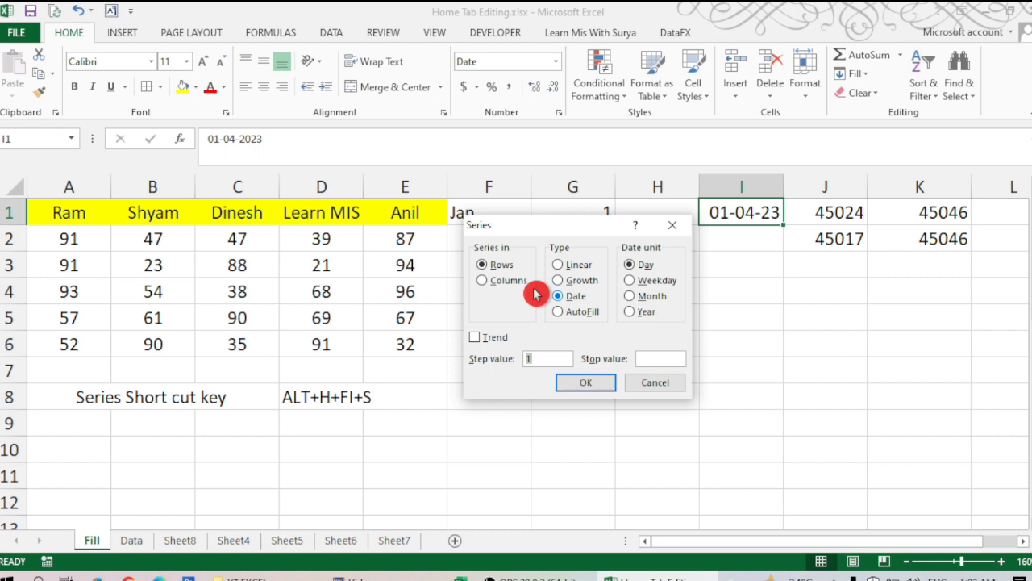
{"action": "left_click", "coordinate": [488, 280]}
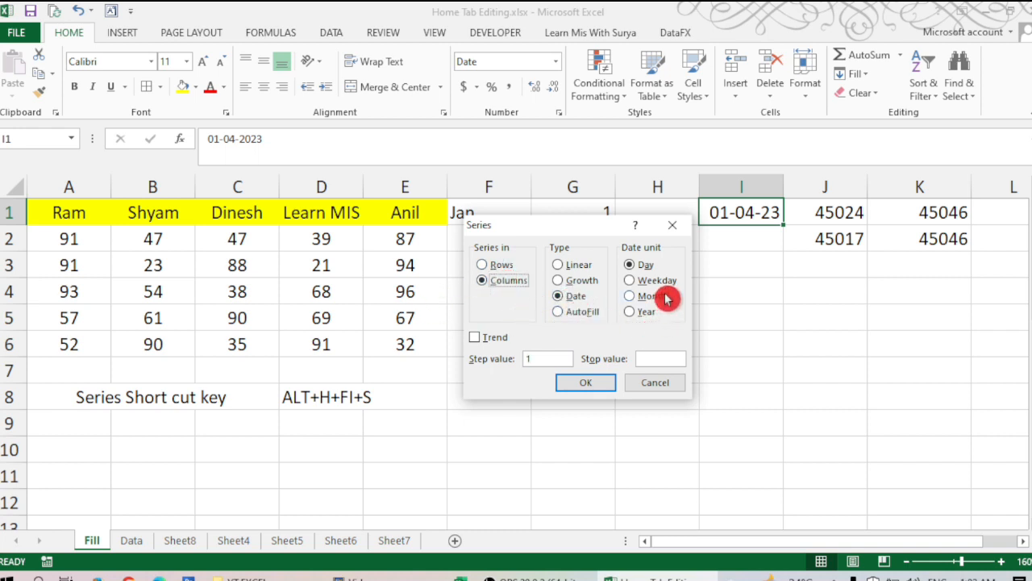
{"action": "left_click", "coordinate": [641, 313]}
{"action": "left_click", "coordinate": [664, 359]}
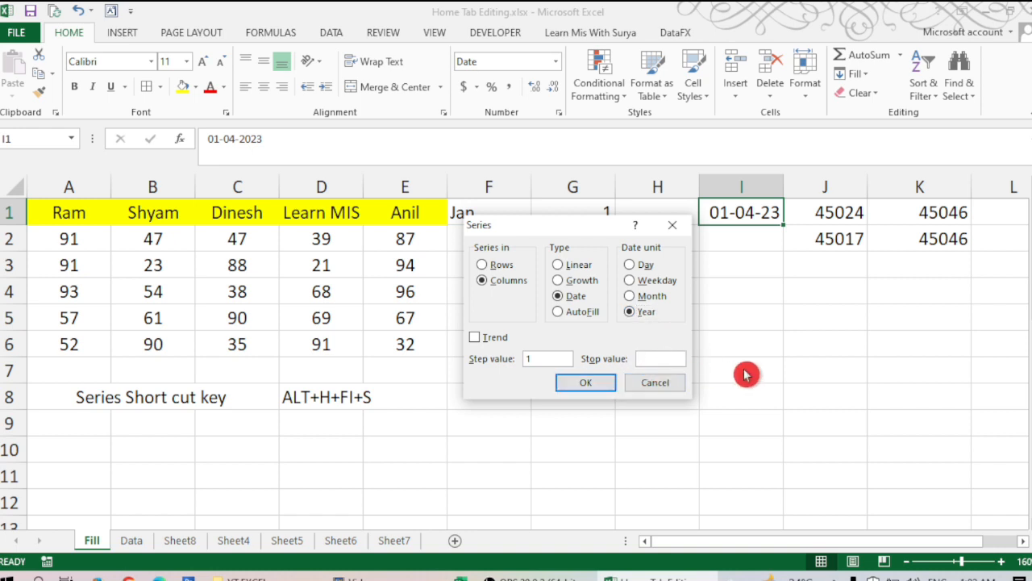
{"action": "type", "text": "1-4-2028"}
{"action": "key", "text": "Return"}
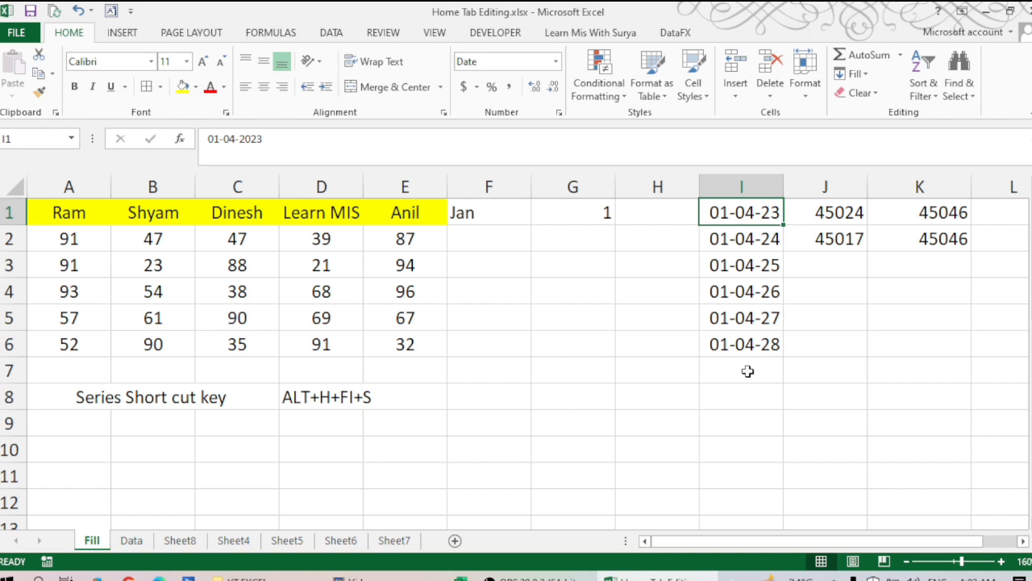
- Delete the yearly dates in I2:I6, leaving the starting date in I1 selected
{"action": "left_click", "coordinate": [727, 239]}
{"action": "left_click_drag", "start_coordinate": [727, 239], "coordinate": [741, 345]}
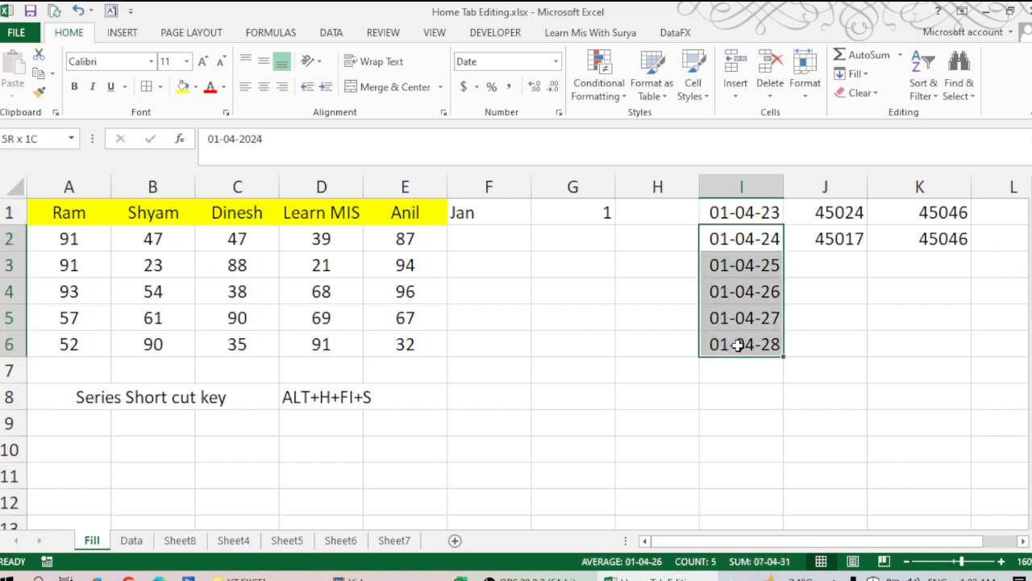
{"action": "key", "text": "Delete"}
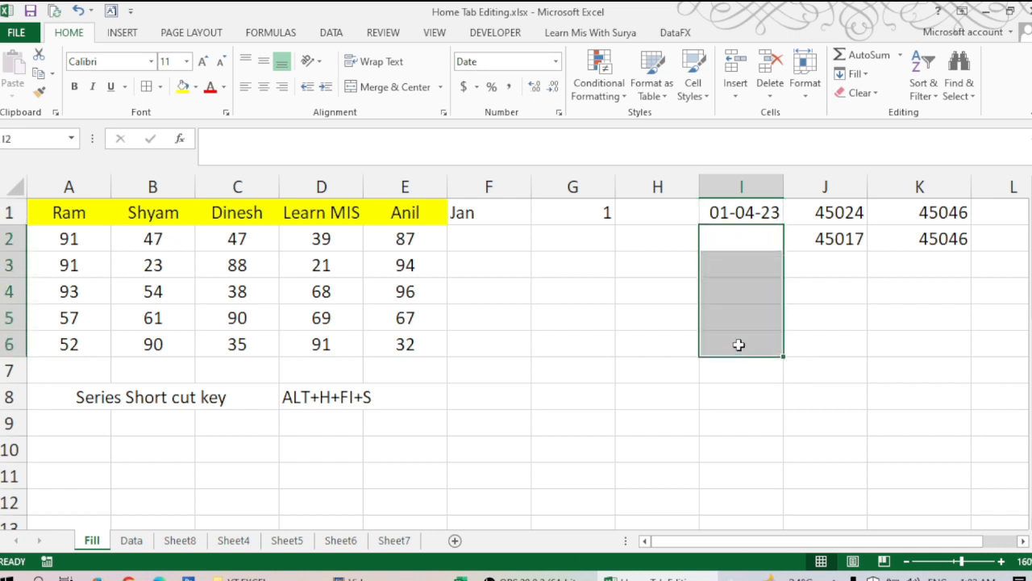
{"action": "left_click", "coordinate": [769, 214]}
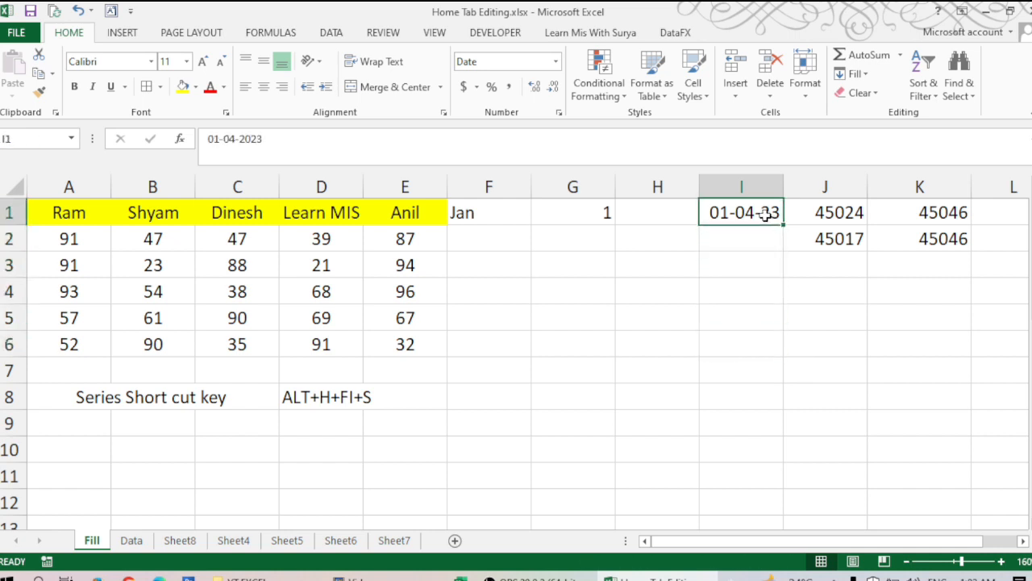
{"action": "left_click", "coordinate": [869, 98]}
{"action": "left_click", "coordinate": [852, 74]}
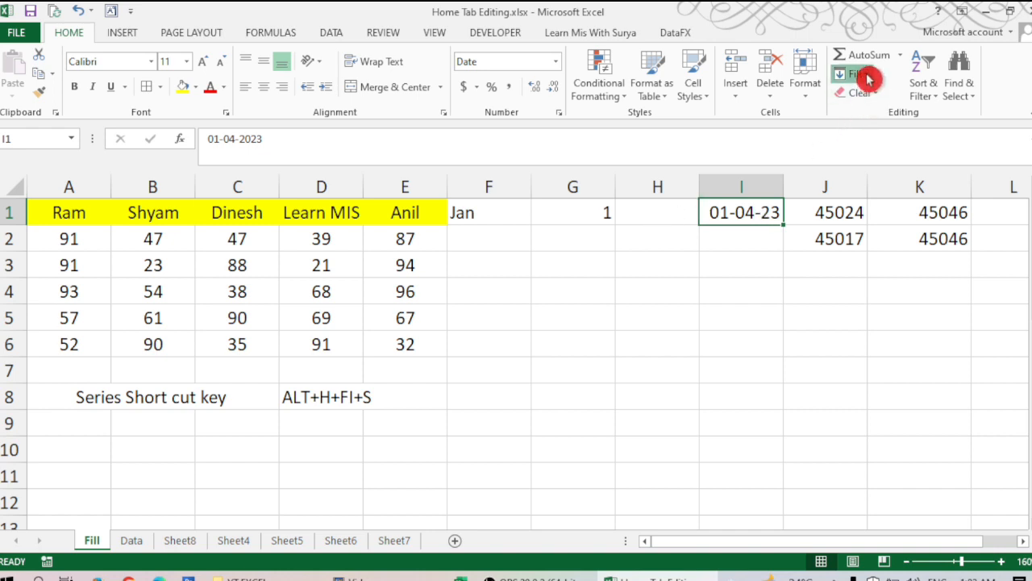
{"action": "left_click", "coordinate": [871, 213]}
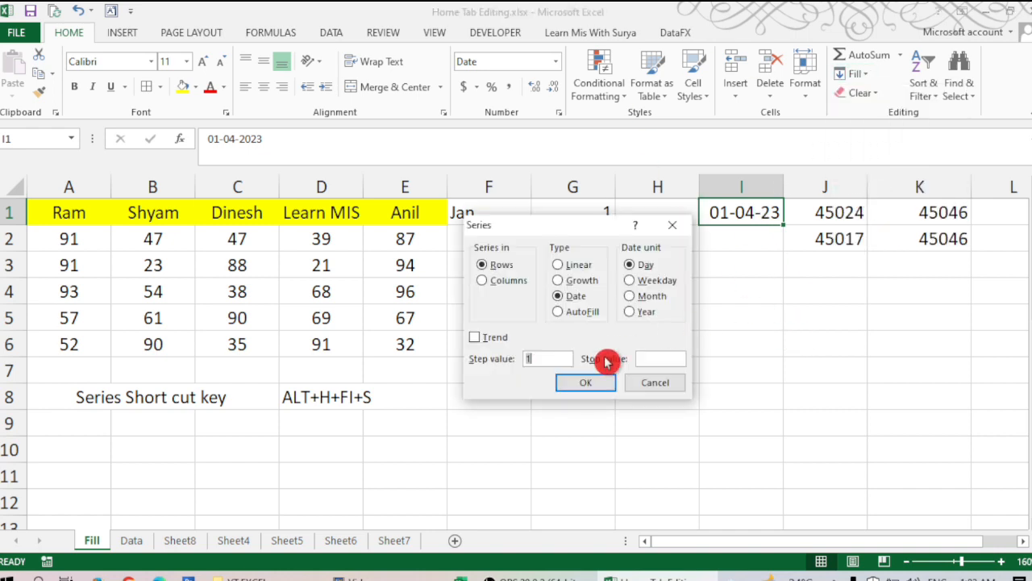
{"action": "left_click_drag", "start_coordinate": [576, 219], "coordinate": [366, 244]}
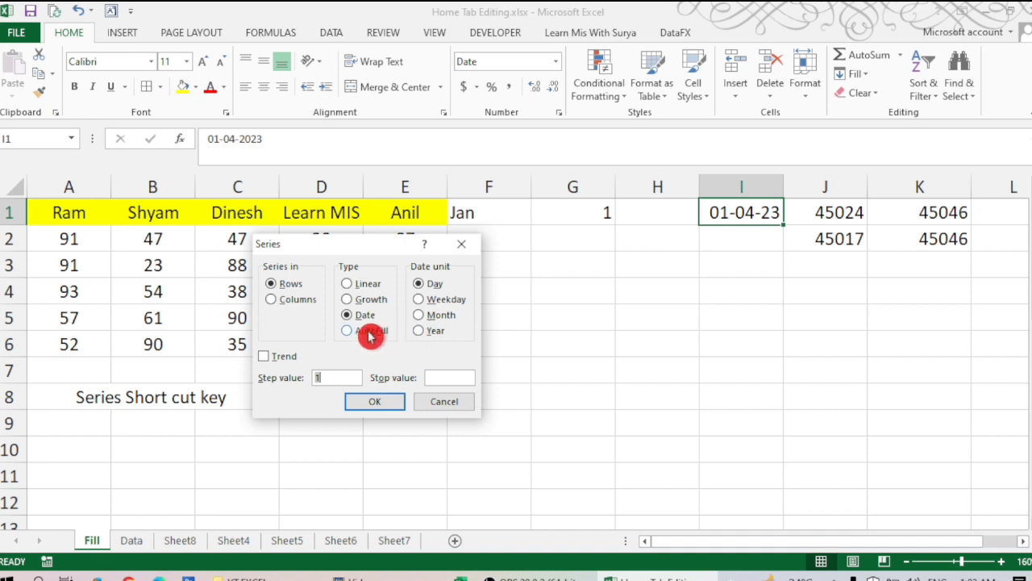
{"action": "left_click", "coordinate": [368, 332]}
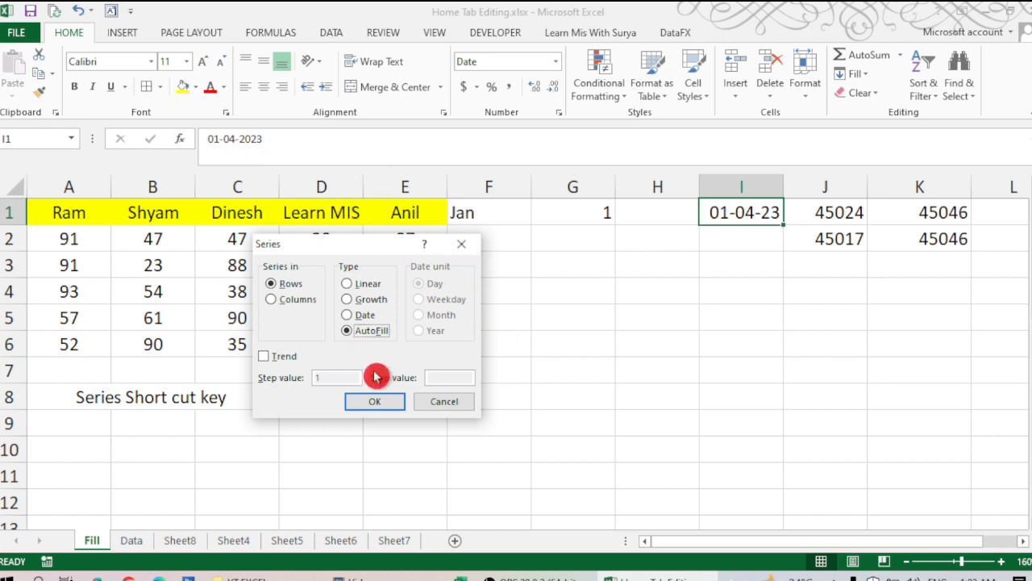
{"action": "left_click", "coordinate": [440, 400]}
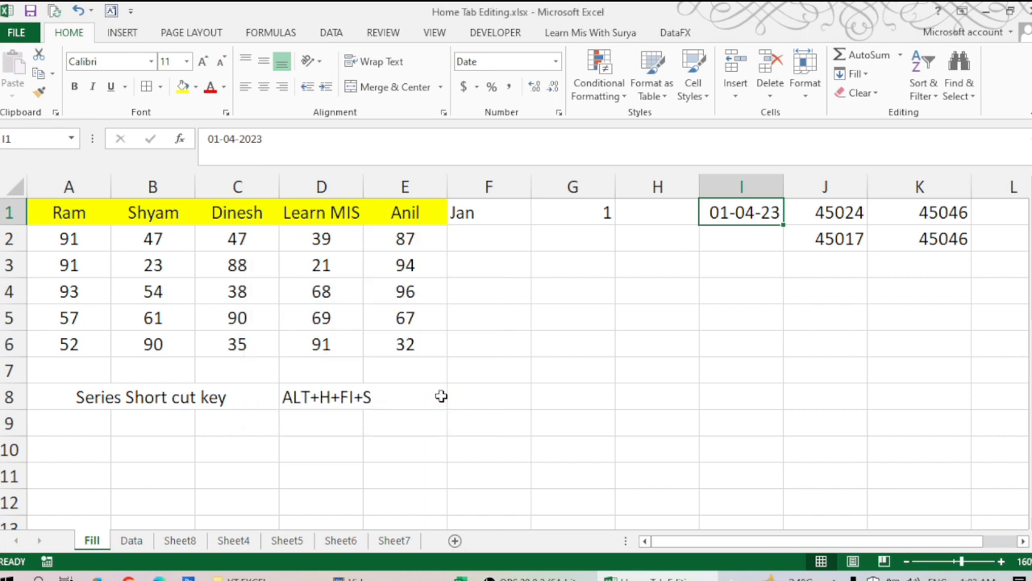
- Enter 2 in cell G2, directly below the starting number in G1
{"action": "left_click", "coordinate": [585, 213]}
{"action": "left_click", "coordinate": [599, 242]}
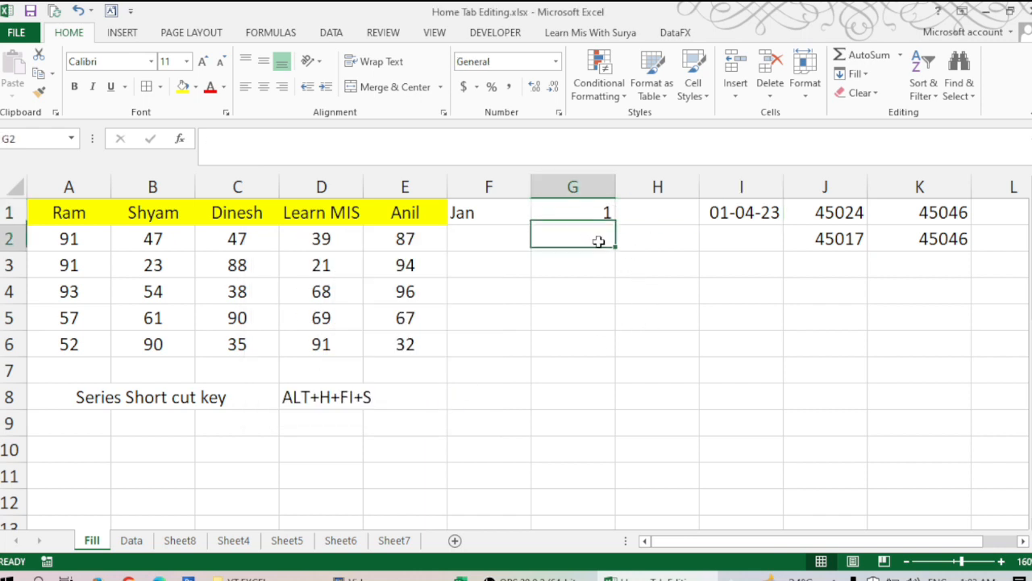
{"action": "type", "text": "1"}
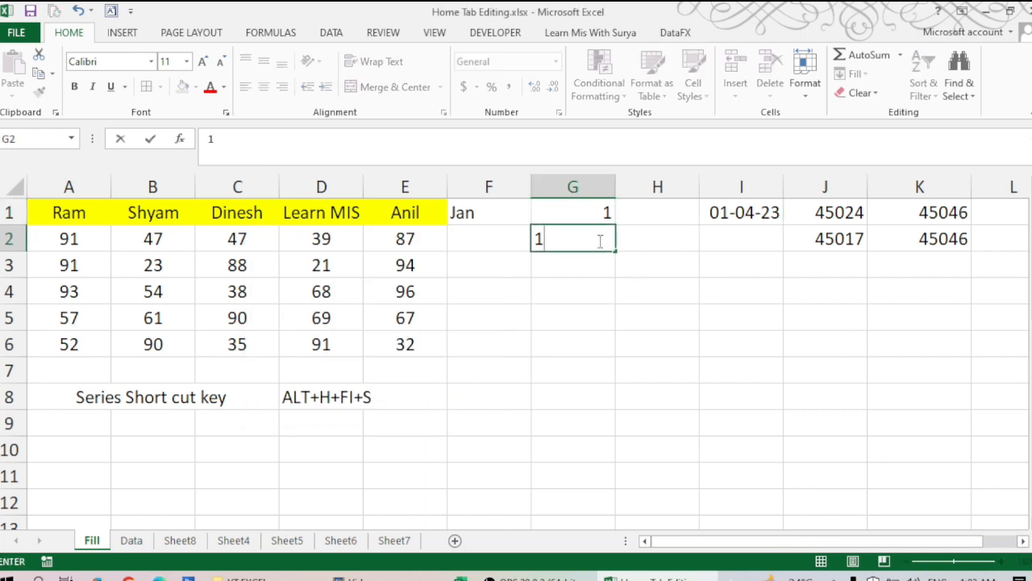
{"action": "key", "text": "BackSpace"}
{"action": "type", "text": "2"}
{"action": "key", "text": "Return"}
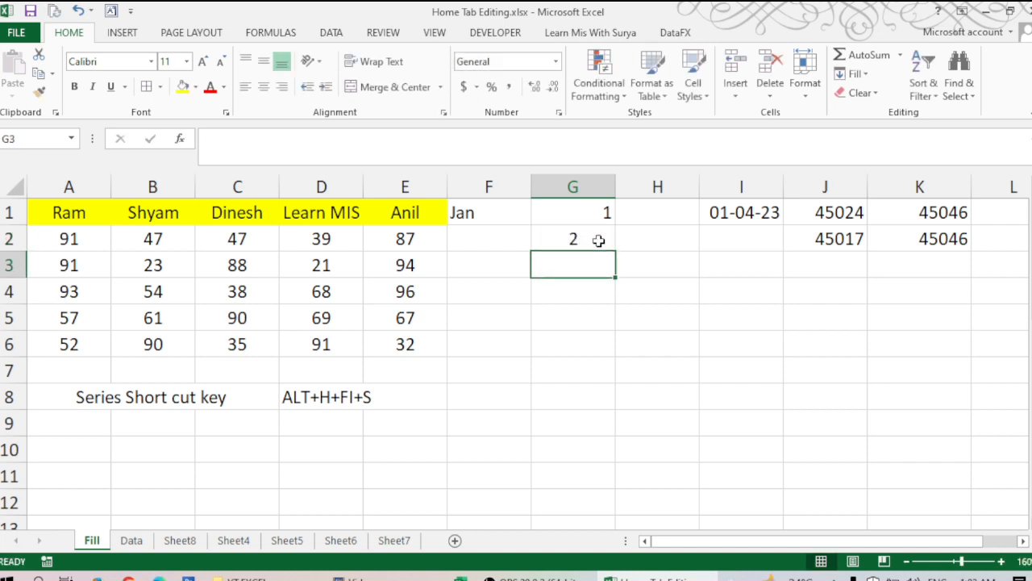
- Enter the formula =G2+1 in cell G3 to continue the numbering
{"action": "type", "text": "="}
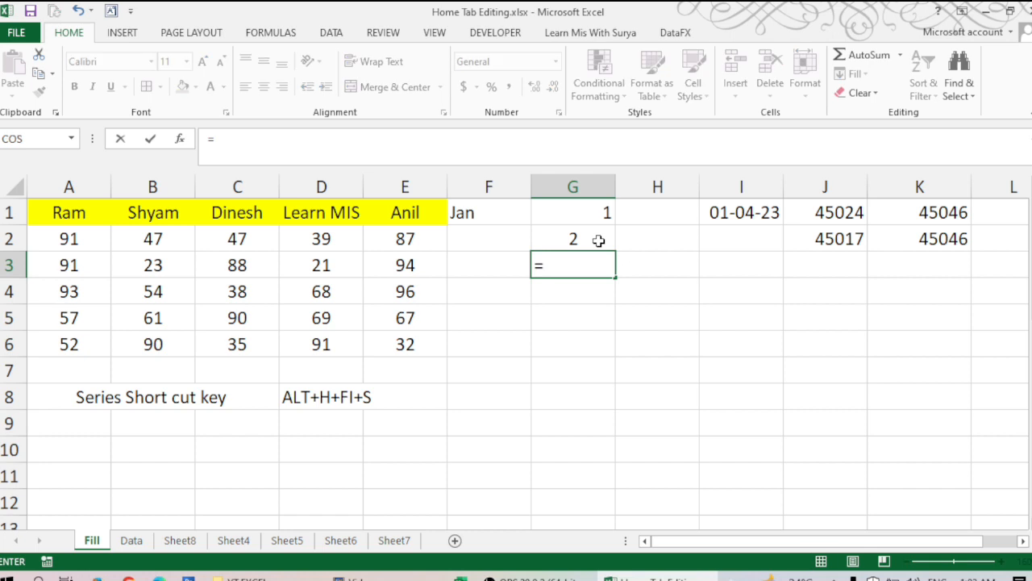
{"action": "left_click", "coordinate": [598, 240]}
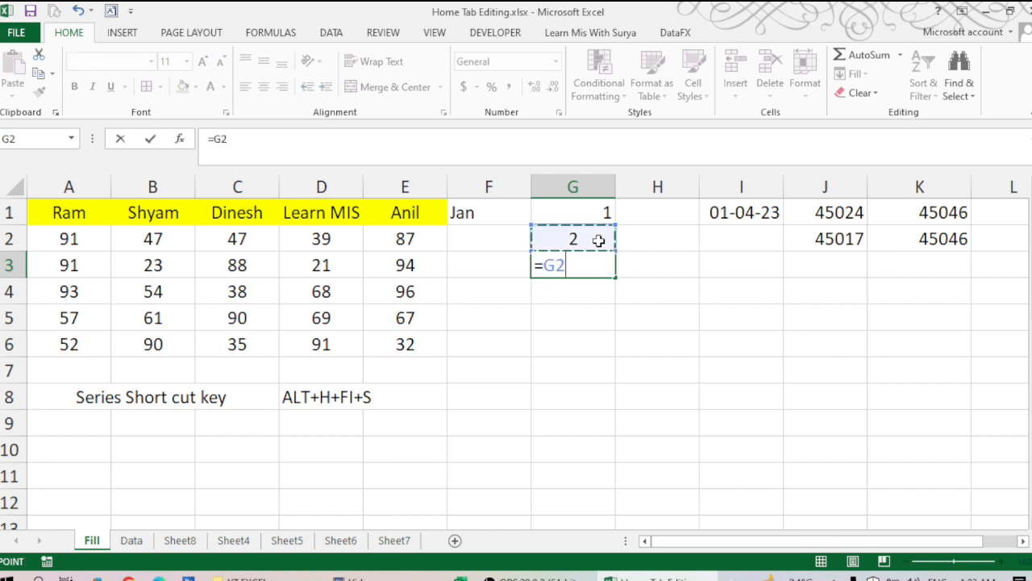
{"action": "type", "text": "+1"}
{"action": "key", "text": "ctrl+Return"}
{"action": "key", "text": "Return"}
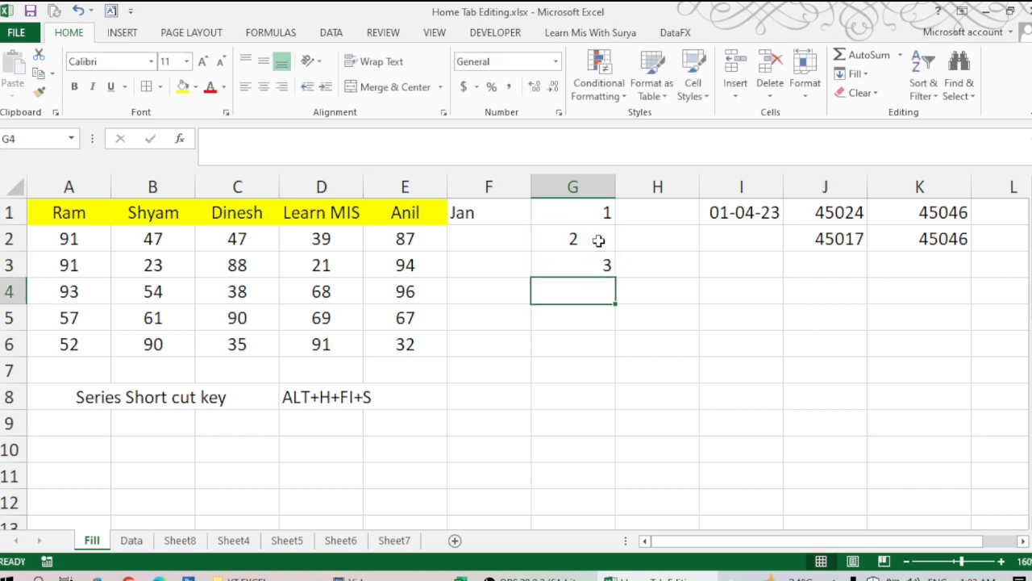
- Fill the G3 formula down through G28 and check the numbering from the start of column G
{"action": "left_click", "coordinate": [595, 265]}
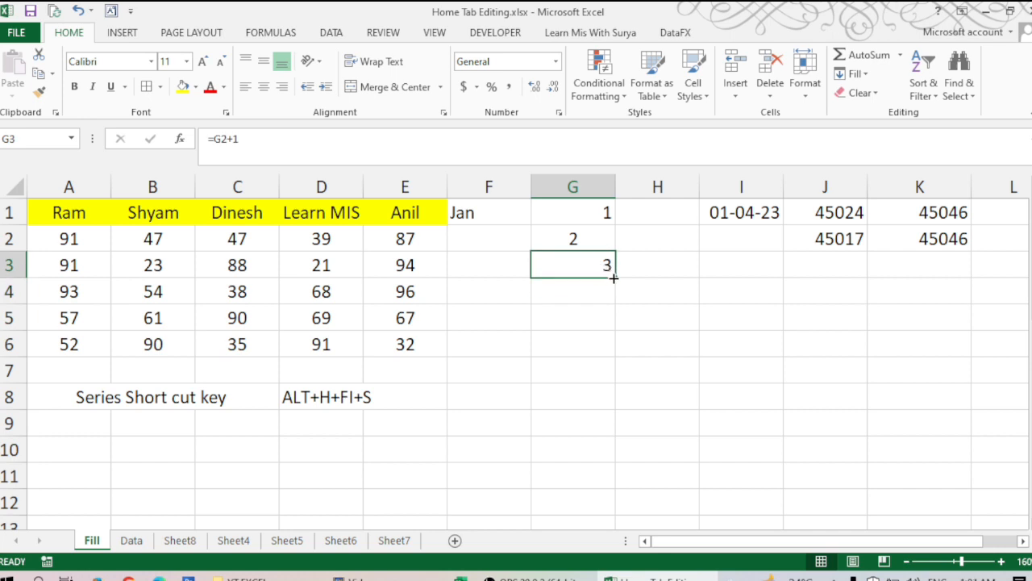
{"action": "left_click_drag", "start_coordinate": [594, 265], "coordinate": [613, 493]}
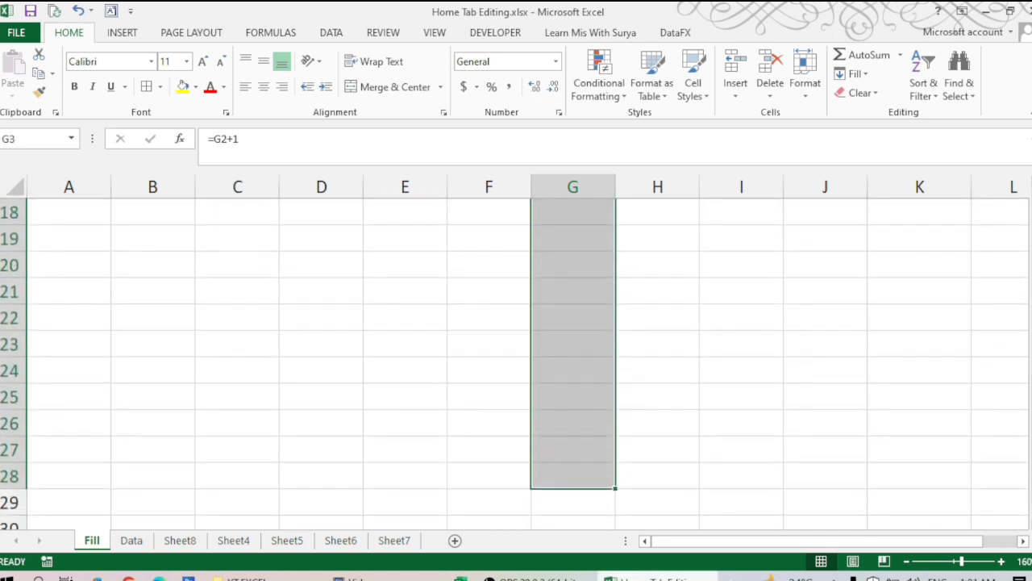
{"action": "key", "text": "ctrl+d"}
{"action": "left_click", "coordinate": [579, 392]}
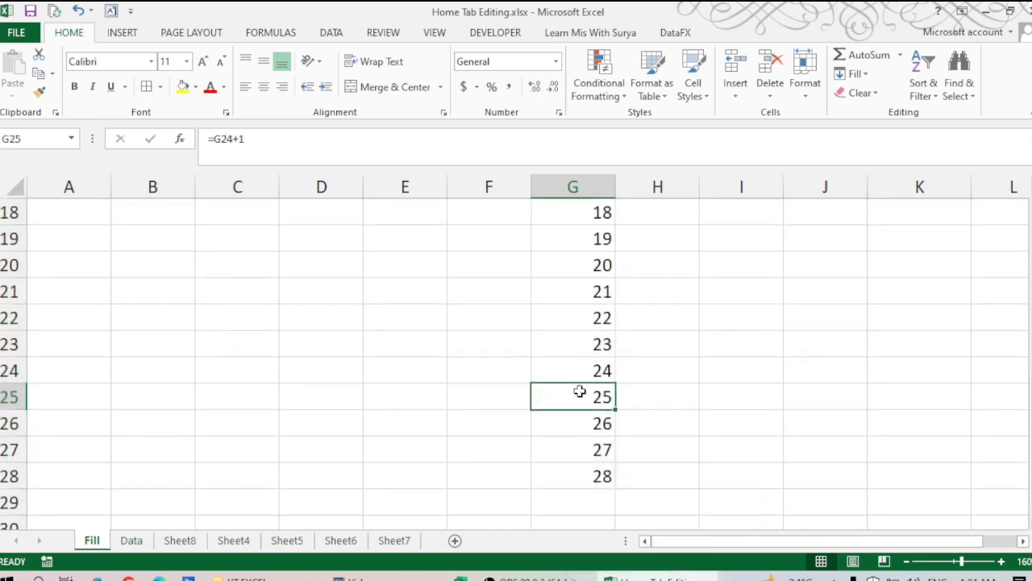
{"action": "key", "text": "ctrl+Up"}
{"action": "key", "text": "Down"}
{"action": "key", "text": "Up"}
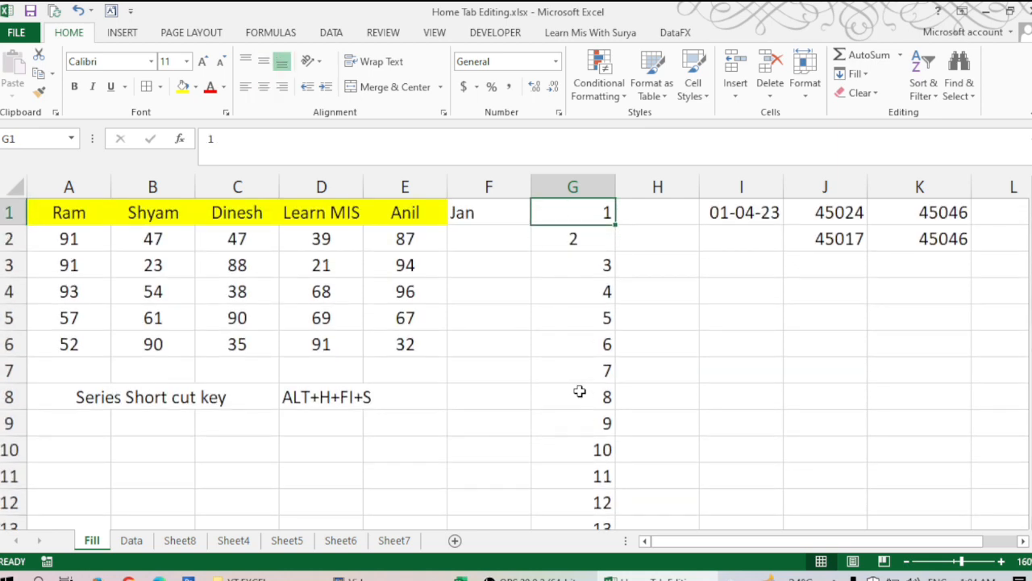
{"action": "key", "text": "Down"}
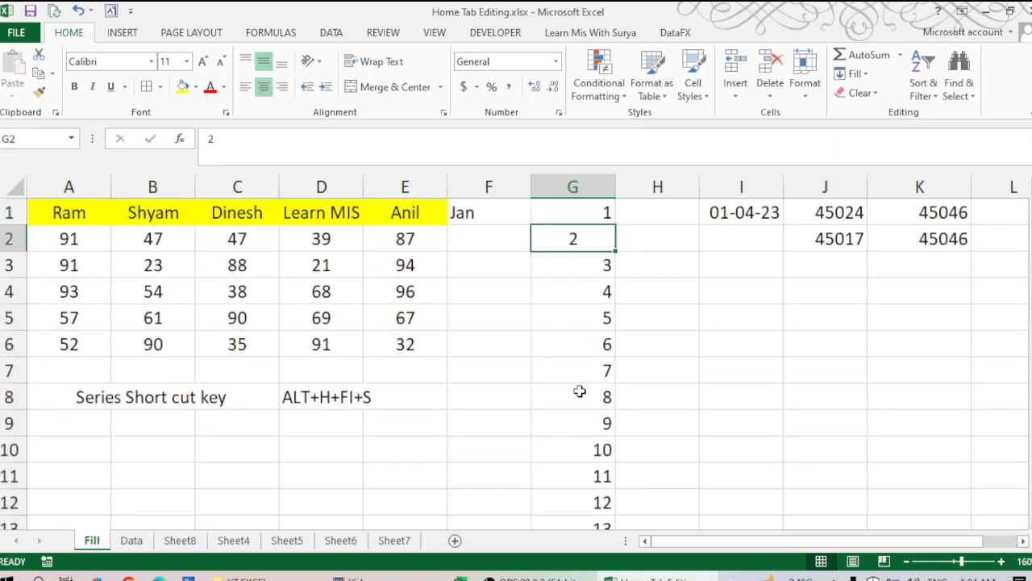
- Enter the letters A, B, C and D in cells H1 through H4
{"action": "left_click", "coordinate": [645, 211]}
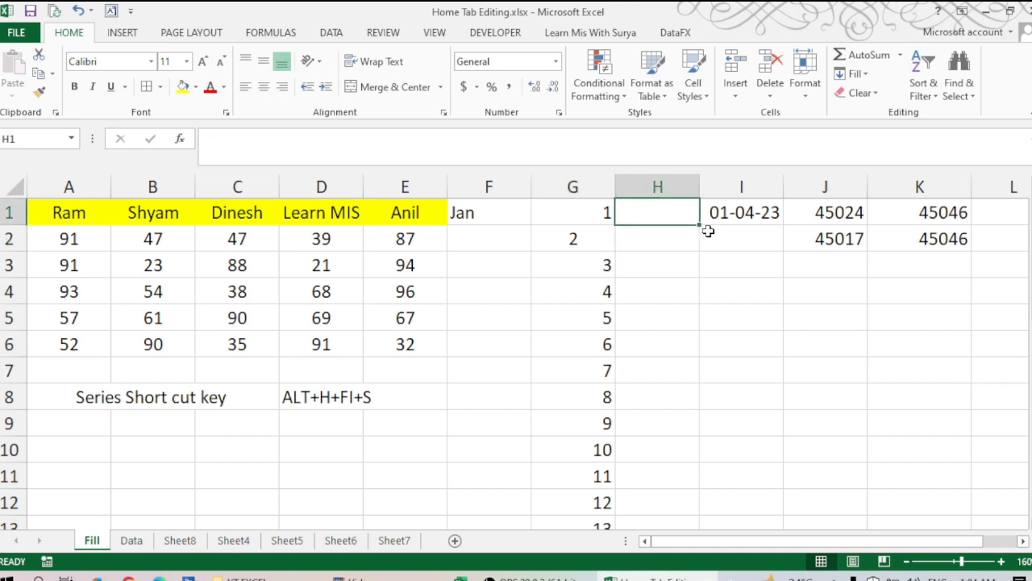
{"action": "type", "text": "A"}
{"action": "key", "text": "Return"}
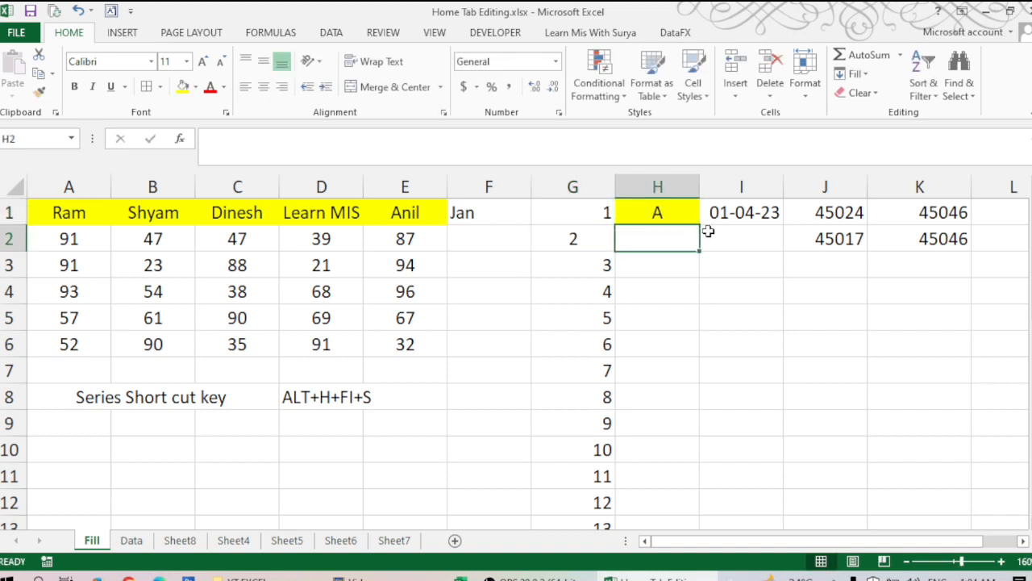
{"action": "type", "text": "B"}
{"action": "key", "text": "Return"}
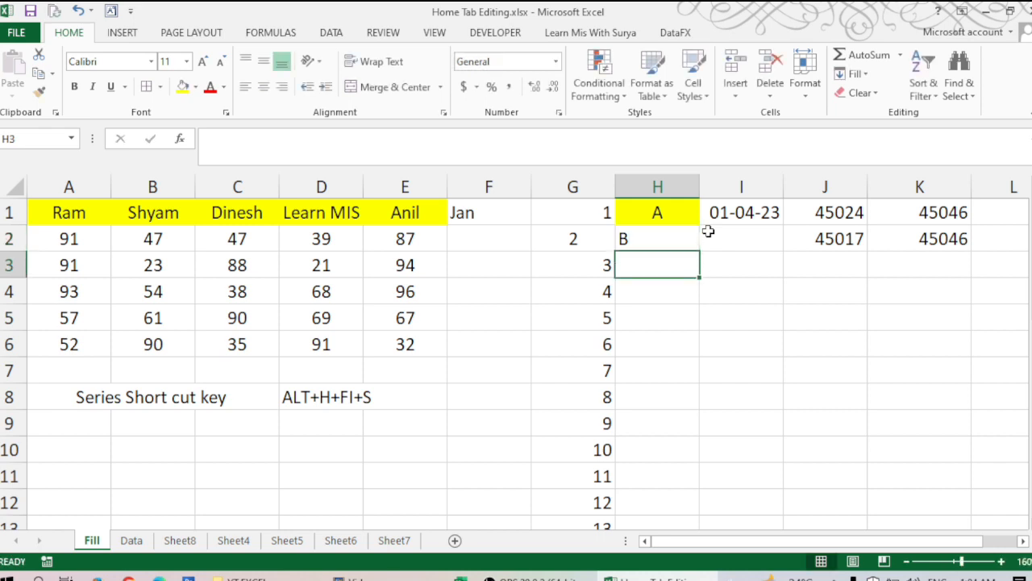
{"action": "type", "text": "C"}
{"action": "key", "text": "Return"}
{"action": "type", "text": "D"}
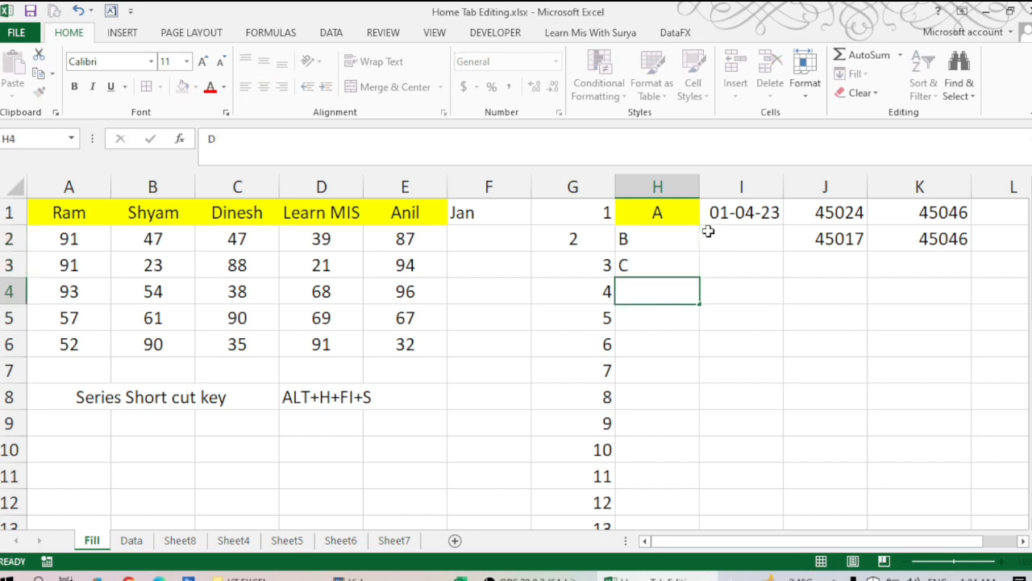
{"action": "key", "text": "Return"}
- Remove the horizontal centering from the letters in H1:H4
{"action": "key", "text": "Up"}
{"action": "key", "text": "Up"}
{"action": "key", "text": "Up"}
{"action": "key", "text": "Up"}
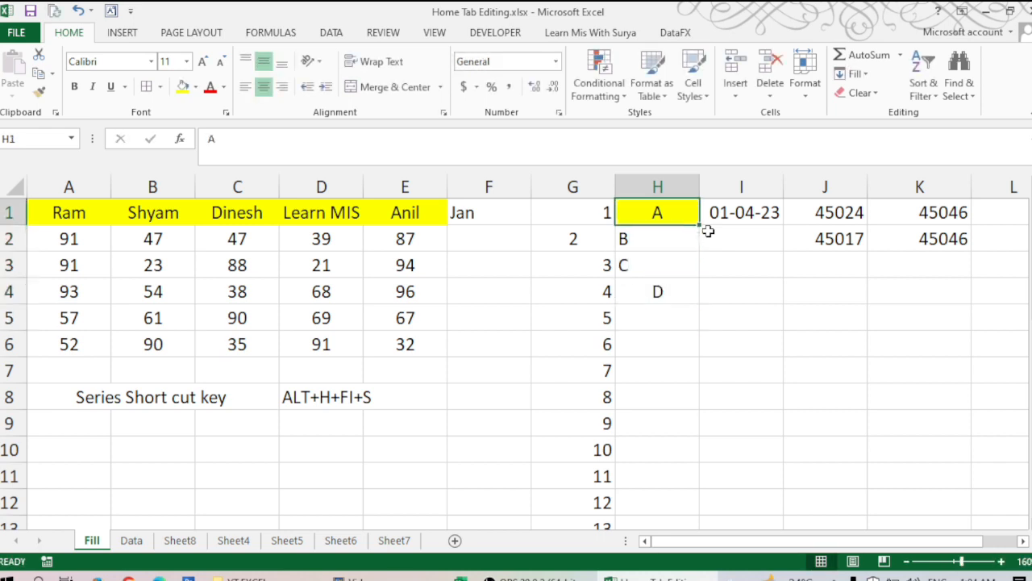
{"action": "key", "text": "shift+Down"}
{"action": "key", "text": "shift+Down"}
{"action": "key", "text": "shift+Down"}
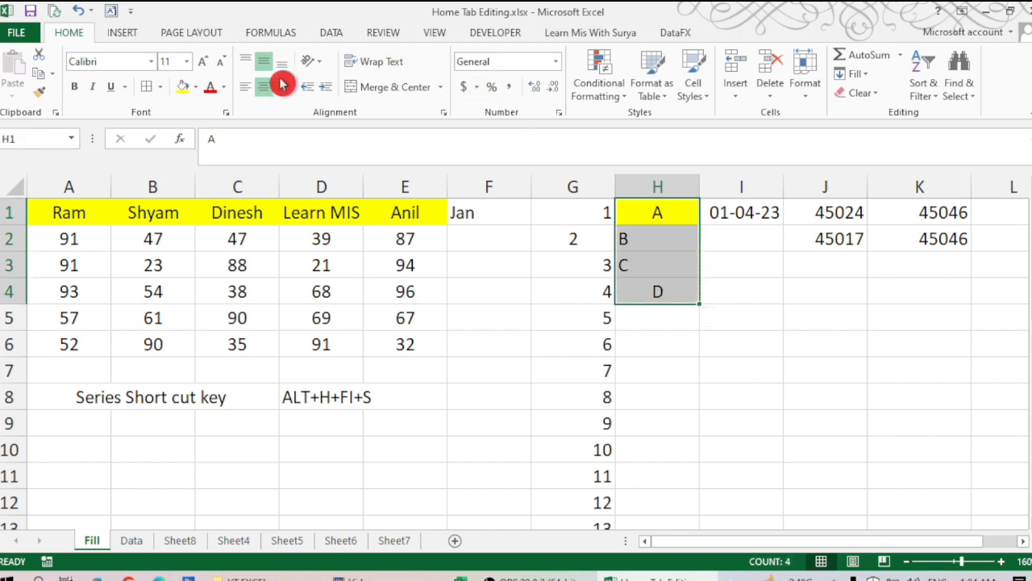
{"action": "left_click", "coordinate": [268, 87]}
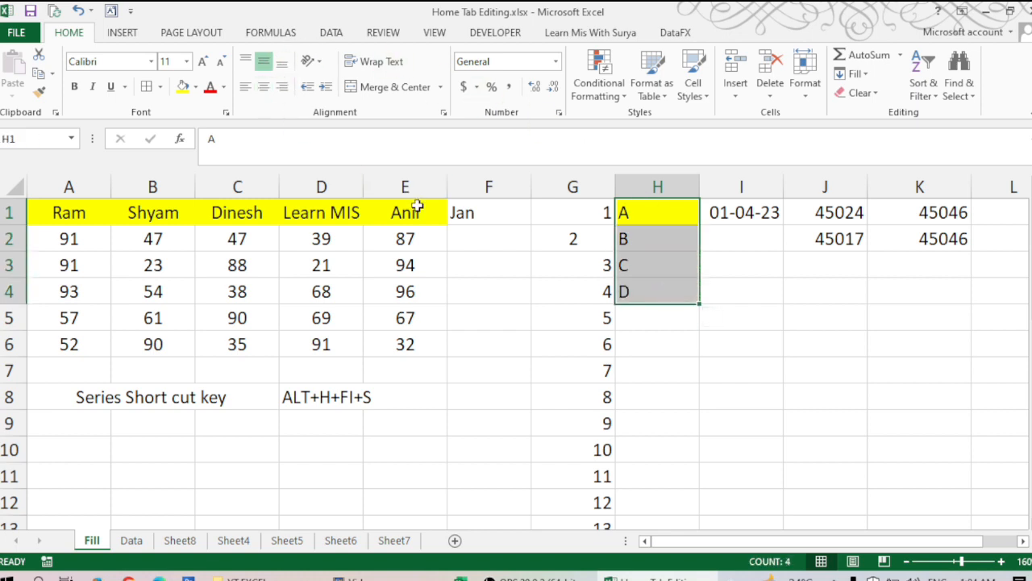
- Align the numbers in G1:G2 vertically to the middle and horizontally to the right
{"action": "left_click", "coordinate": [553, 237]}
{"action": "left_click_drag", "start_coordinate": [578, 214], "coordinate": [576, 233]}
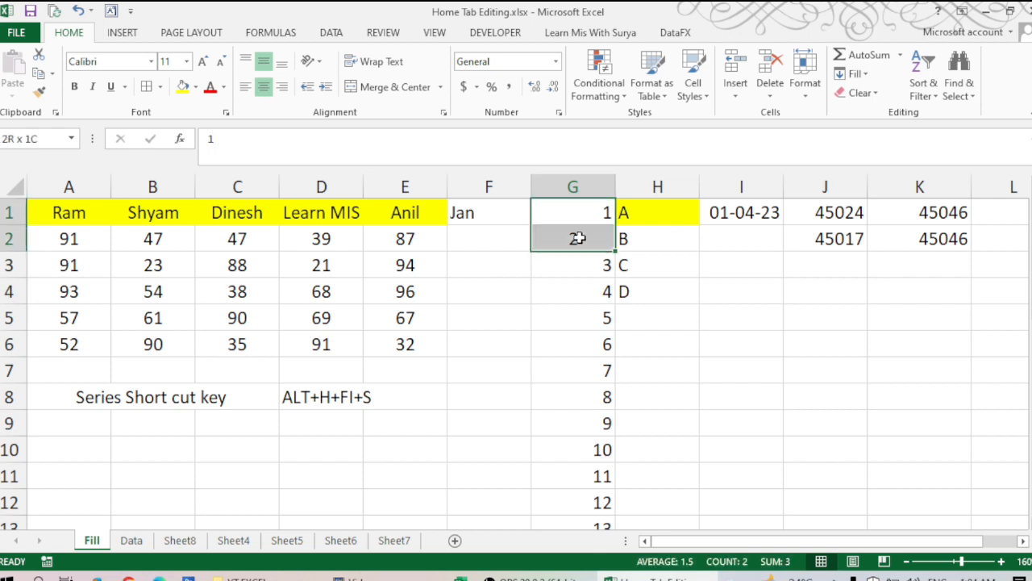
{"action": "left_click", "coordinate": [268, 88]}
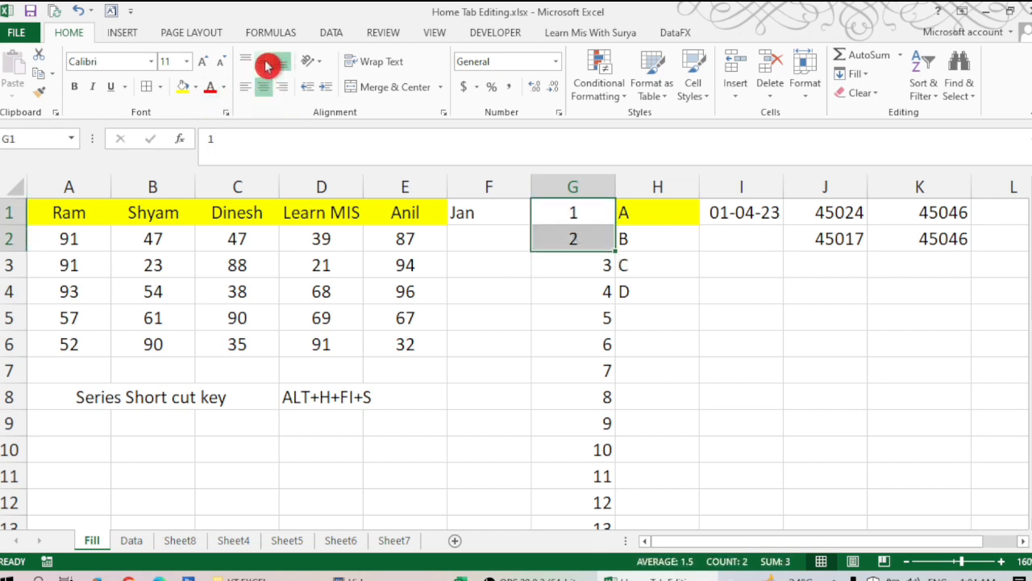
{"action": "left_click", "coordinate": [263, 62]}
{"action": "left_click", "coordinate": [279, 87]}
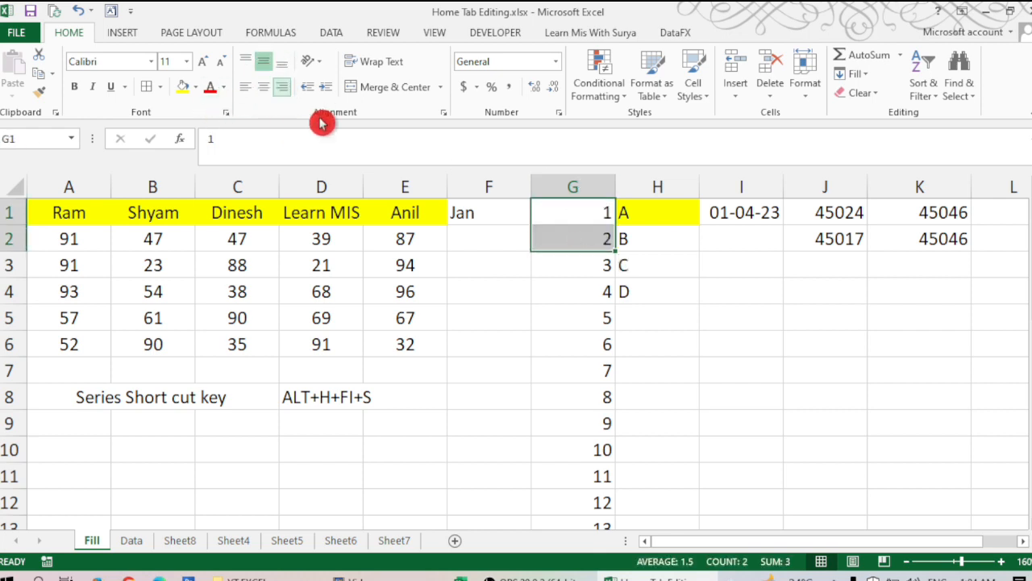
{"action": "left_click", "coordinate": [655, 265]}
{"action": "left_click", "coordinate": [653, 311]}
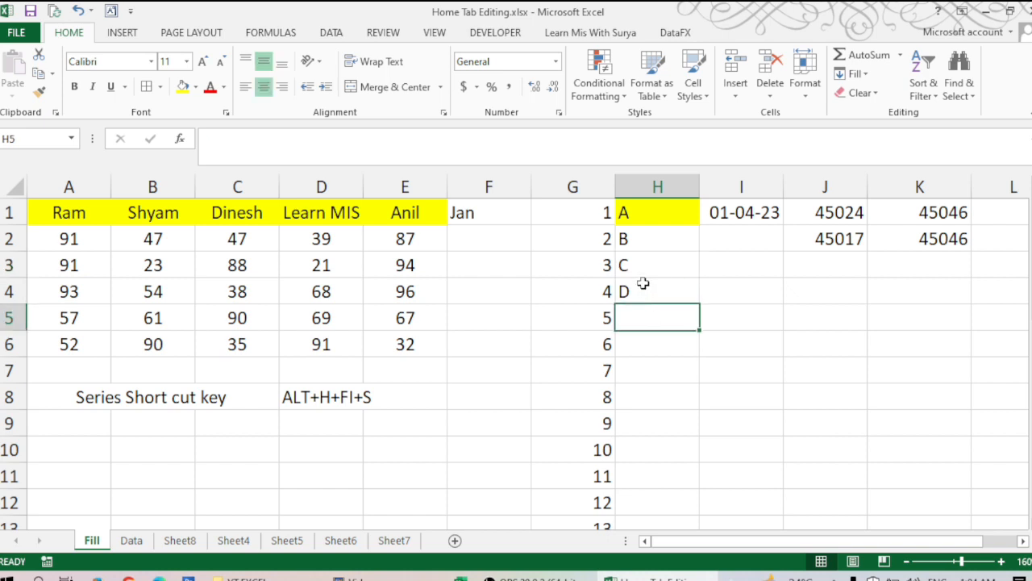
- Fill H1:H28 by repeating the letters A to D with a column series of type AutoFill
{"action": "left_click_drag", "start_coordinate": [641, 213], "coordinate": [640, 288]}
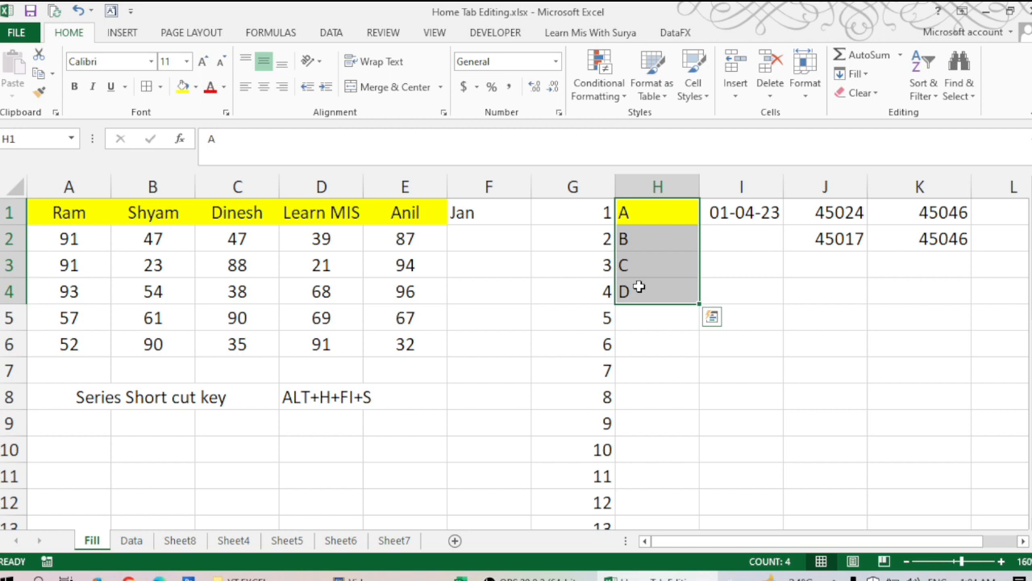
{"action": "left_click", "coordinate": [638, 286]}
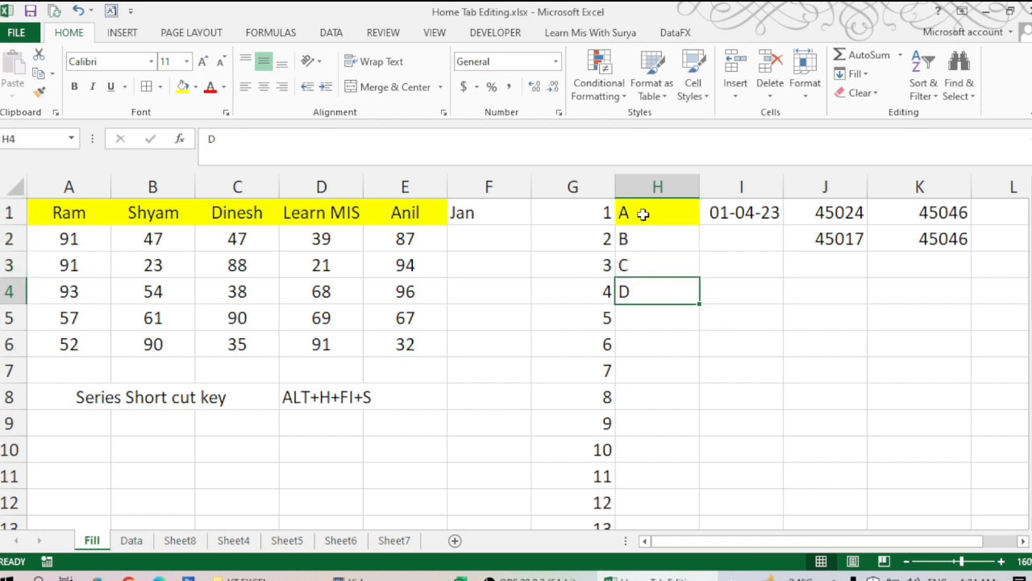
{"action": "left_click_drag", "start_coordinate": [643, 211], "coordinate": [647, 280]}
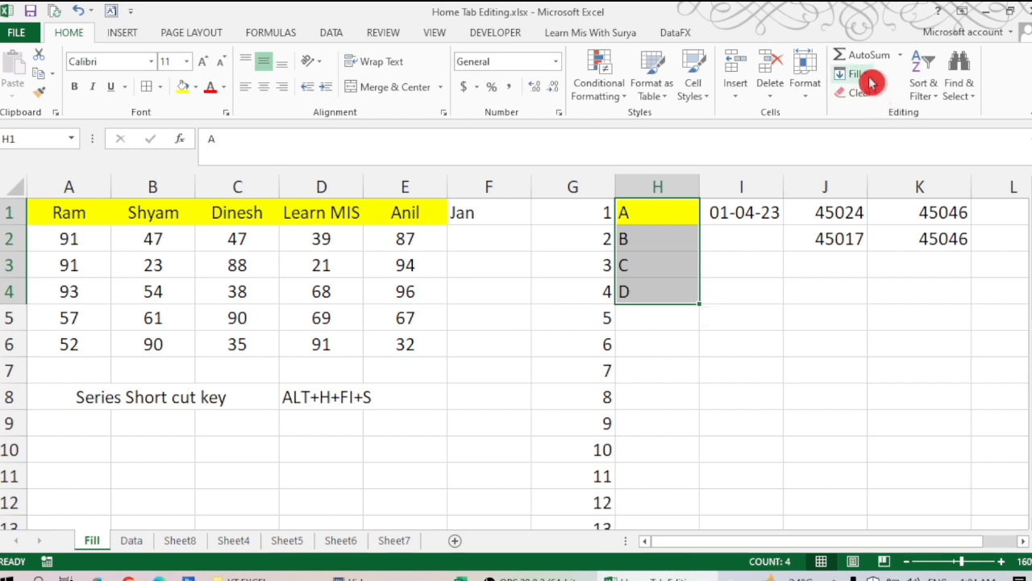
{"action": "scroll", "coordinate": [631, 468], "scroll_direction": "down", "scroll_amount": 5}
{"action": "left_click", "coordinate": [612, 461]}
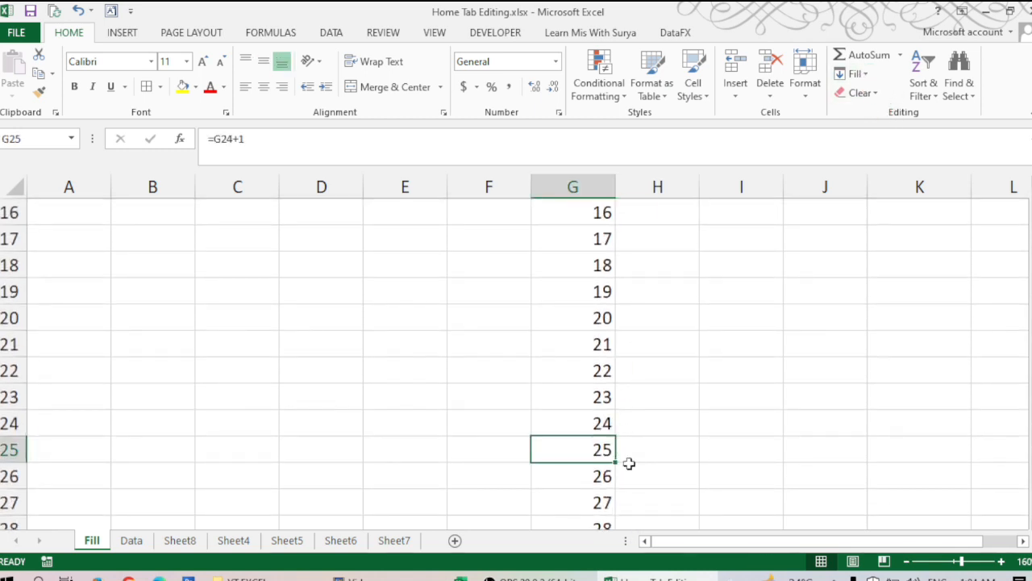
{"action": "key", "text": "ctrl+Down"}
{"action": "key", "text": "Down"}
{"action": "key", "text": "Up"}
{"action": "left_click", "coordinate": [629, 467]}
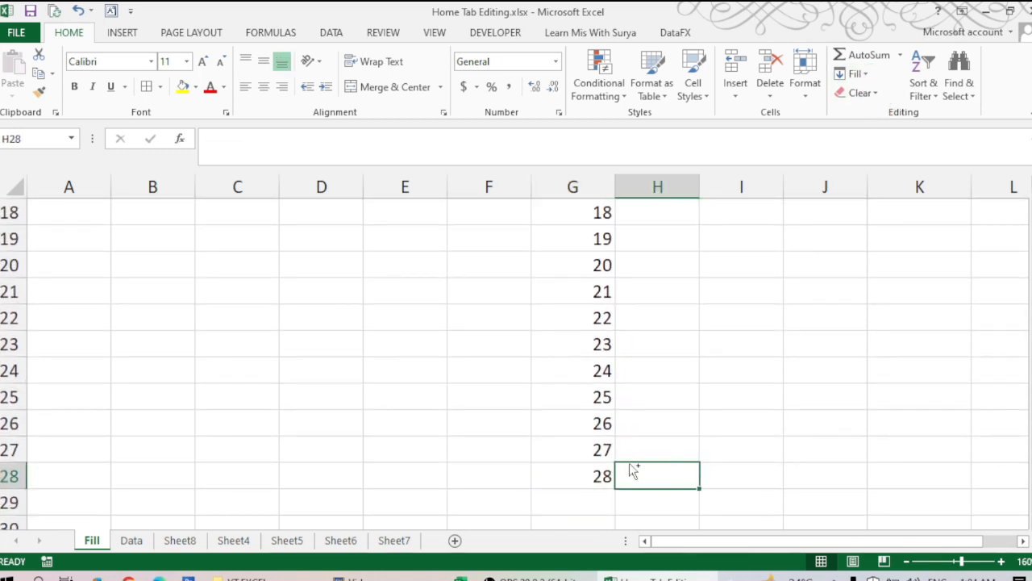
{"action": "key", "text": "ctrl+shift+Up"}
{"action": "key", "text": "ctrl+shift+Up"}
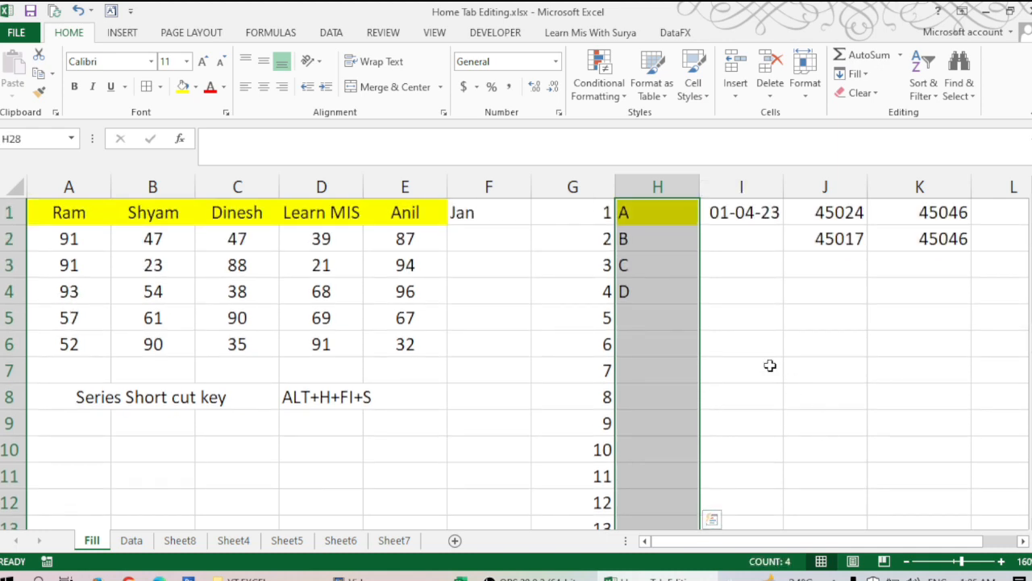
{"action": "left_click", "coordinate": [863, 77]}
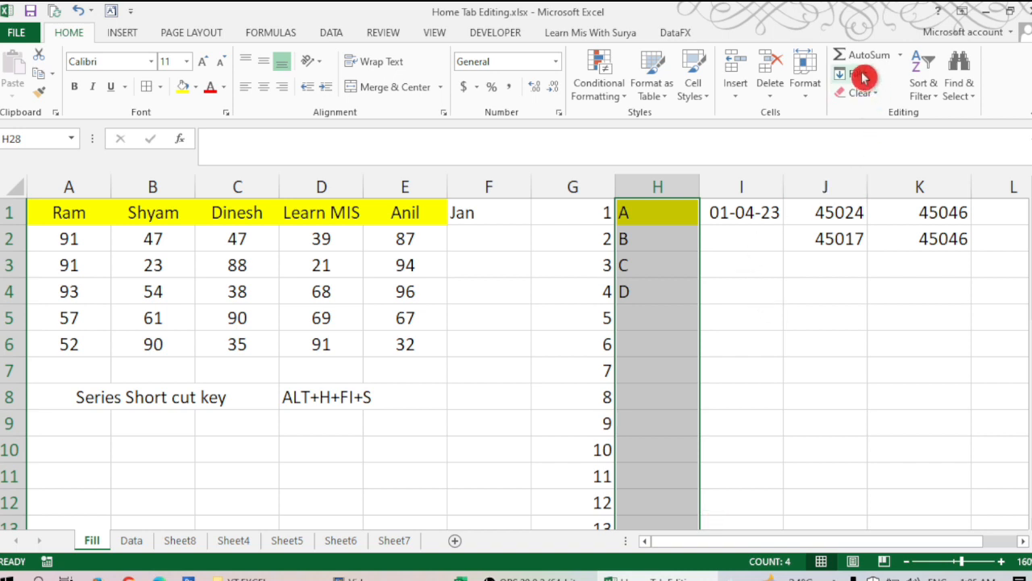
{"action": "left_click", "coordinate": [863, 192]}
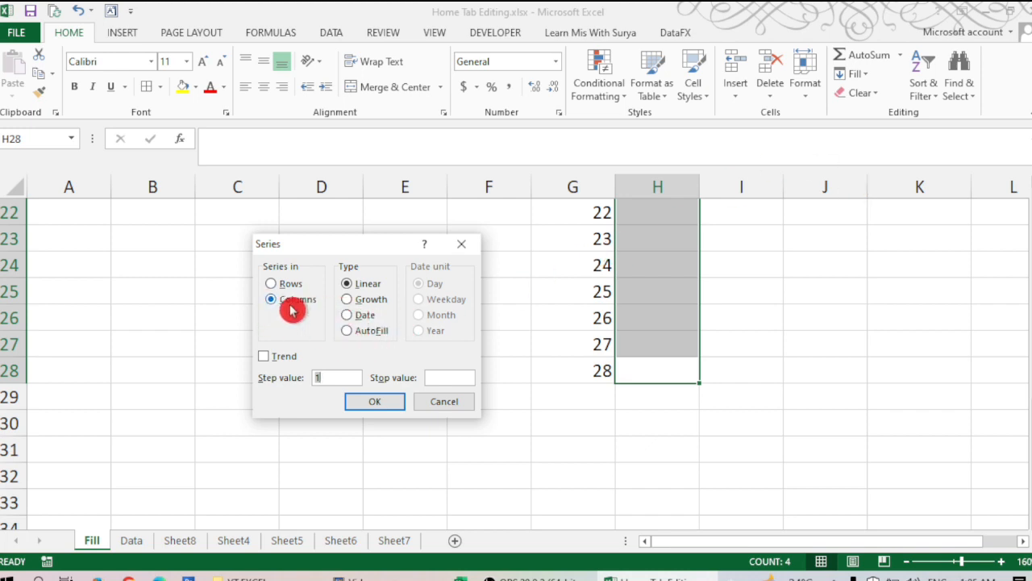
{"action": "left_click", "coordinate": [369, 333]}
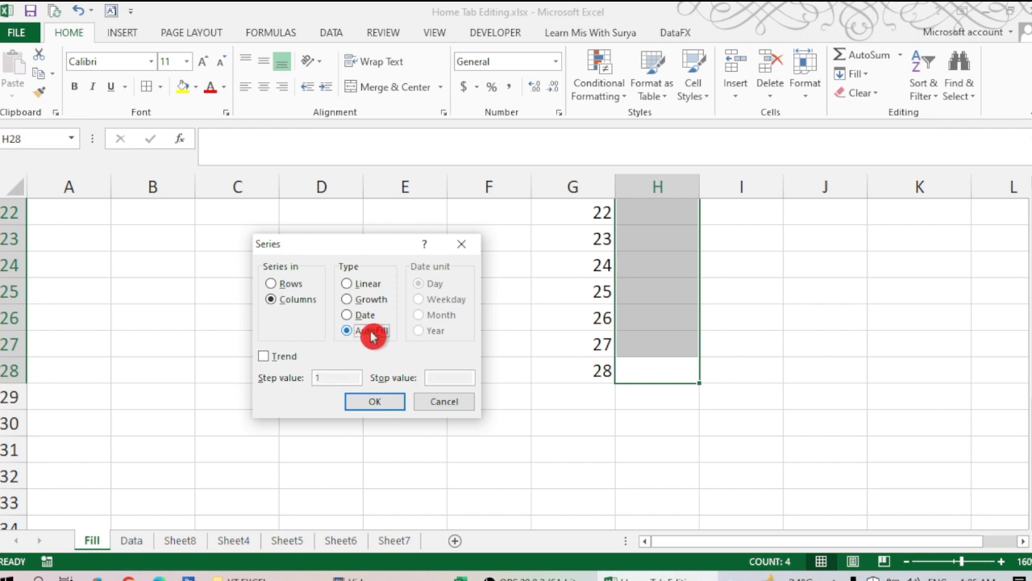
{"action": "left_click", "coordinate": [385, 402]}
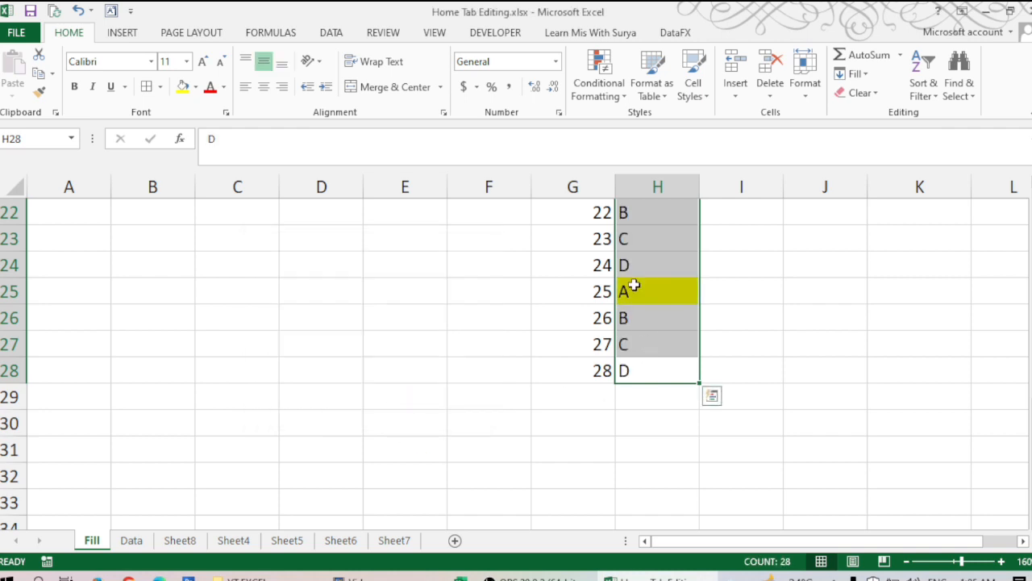
- Check how the letters repeat down column H against the numbering in column G, through row 28
{"action": "scroll", "coordinate": [636, 330], "scroll_direction": "up", "scroll_amount": 1}
{"action": "scroll", "coordinate": [637, 326], "scroll_direction": "up", "scroll_amount": 6}
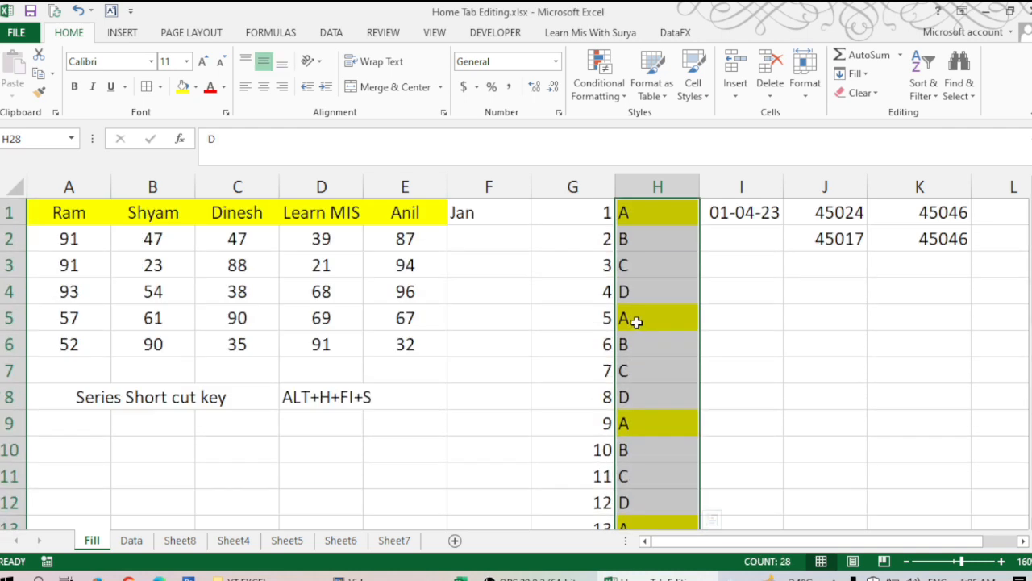
{"action": "left_click", "coordinate": [644, 211]}
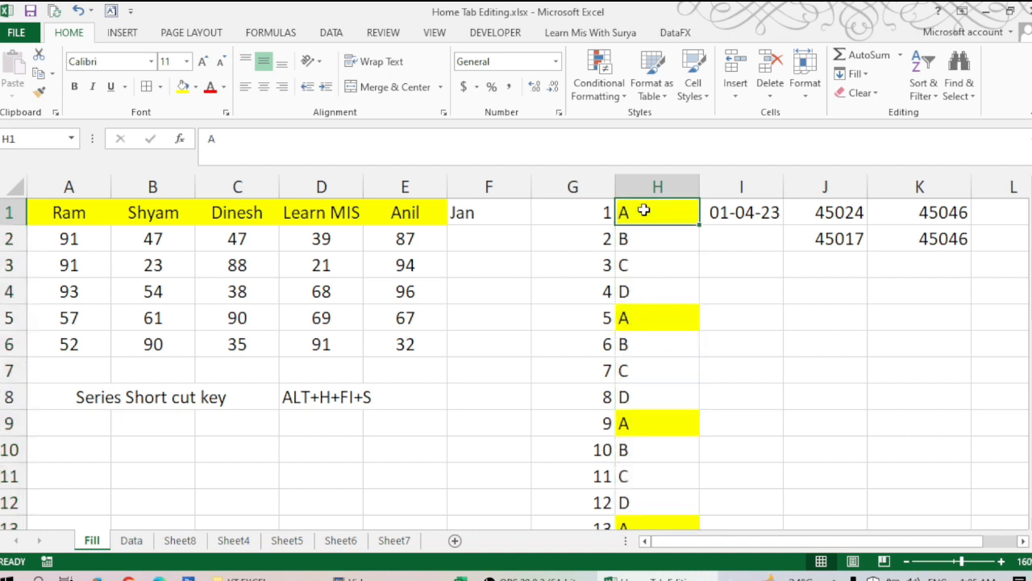
{"action": "left_click", "coordinate": [637, 321]}
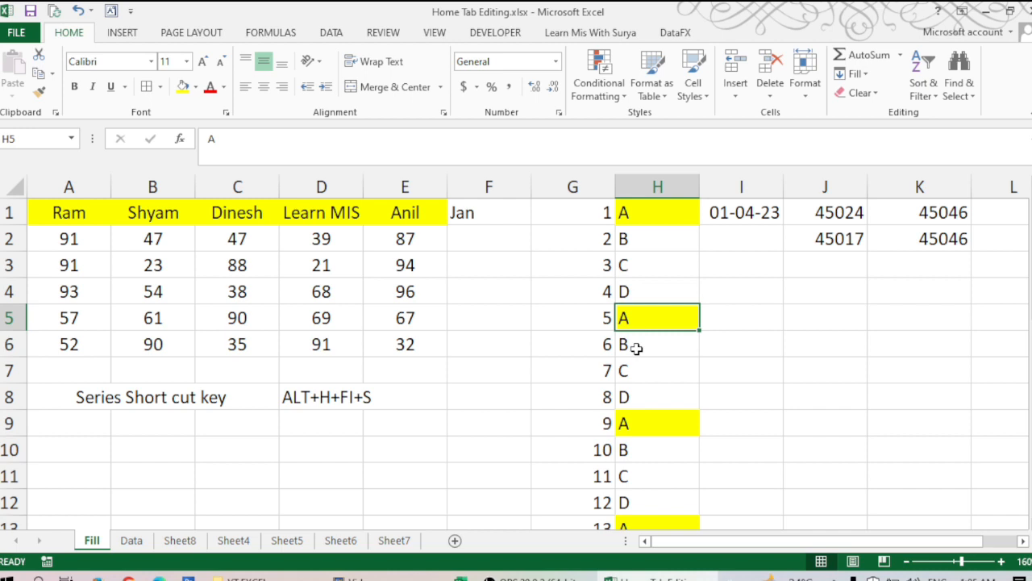
{"action": "left_click", "coordinate": [641, 421]}
{"action": "scroll", "coordinate": [640, 419], "scroll_direction": "down", "scroll_amount": 10}
{"action": "scroll", "coordinate": [644, 411], "scroll_direction": "up", "scroll_amount": 5}
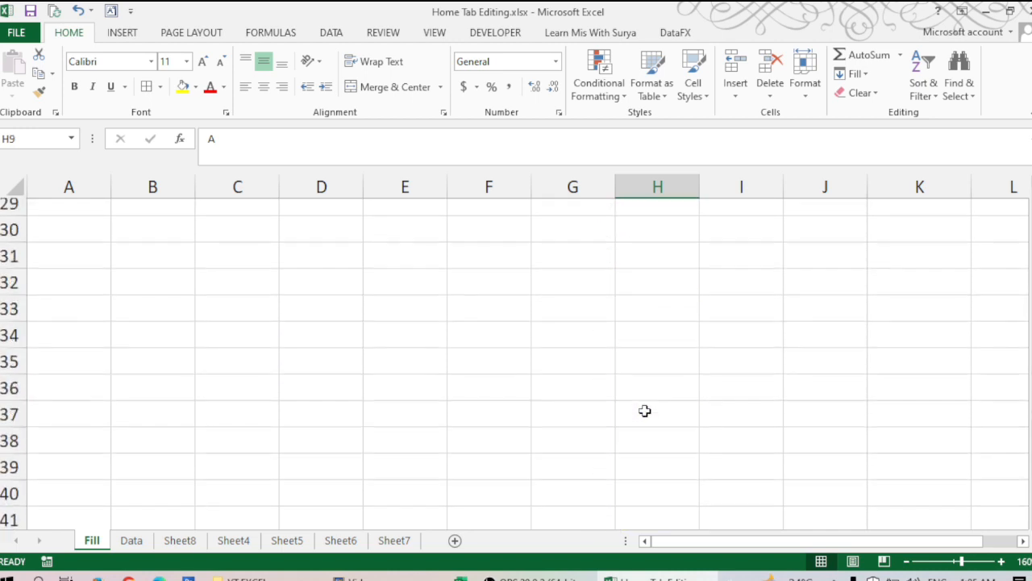
{"action": "left_click", "coordinate": [650, 450]}
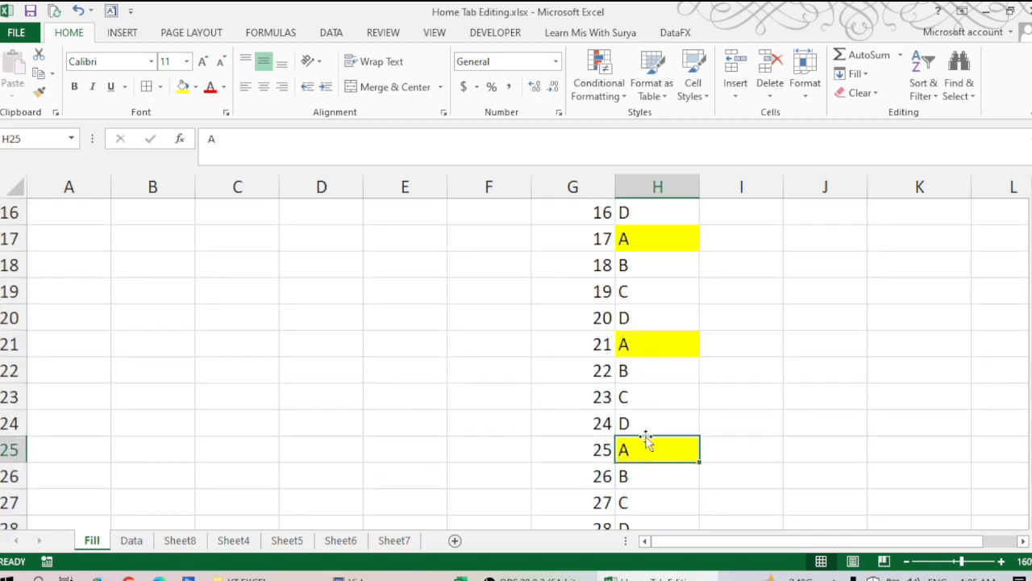
{"action": "scroll", "coordinate": [651, 443], "scroll_direction": "down", "scroll_amount": 2}
{"action": "left_click", "coordinate": [603, 400]}
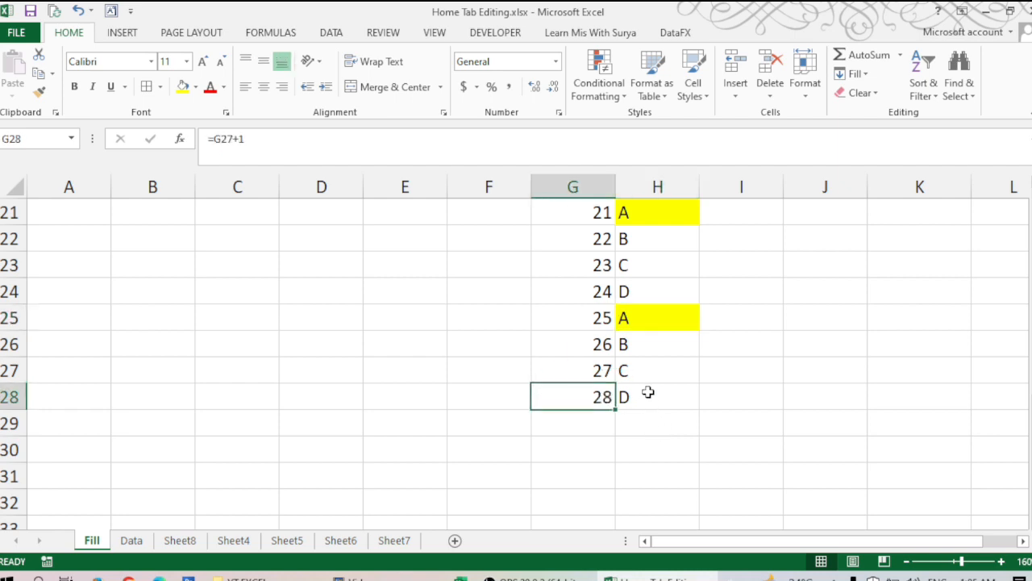
{"action": "scroll", "coordinate": [652, 392], "scroll_direction": "up", "scroll_amount": 7}
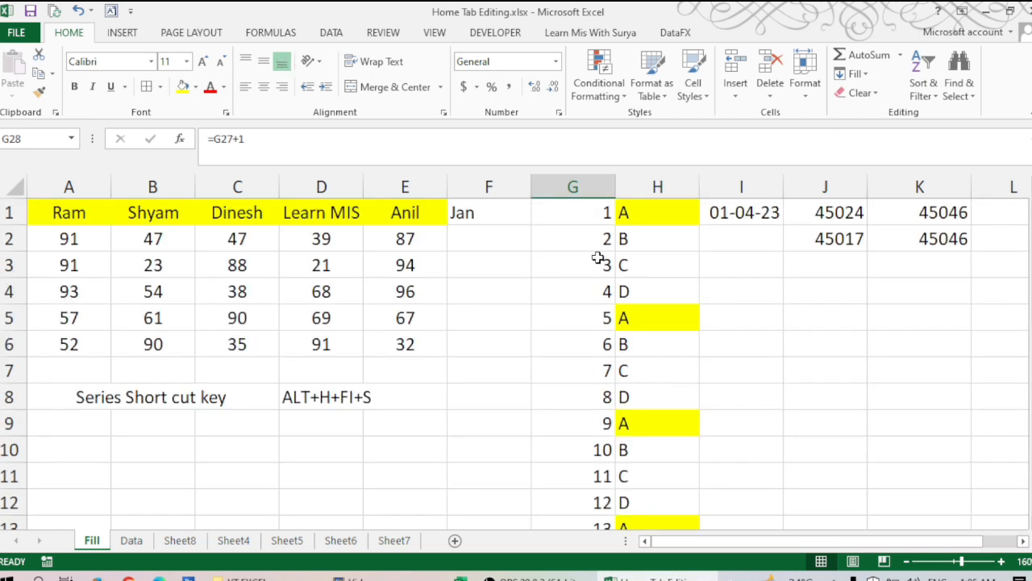
- Undo the AutoFill of the letters in column H and return to cell H1
{"action": "left_click", "coordinate": [660, 203]}
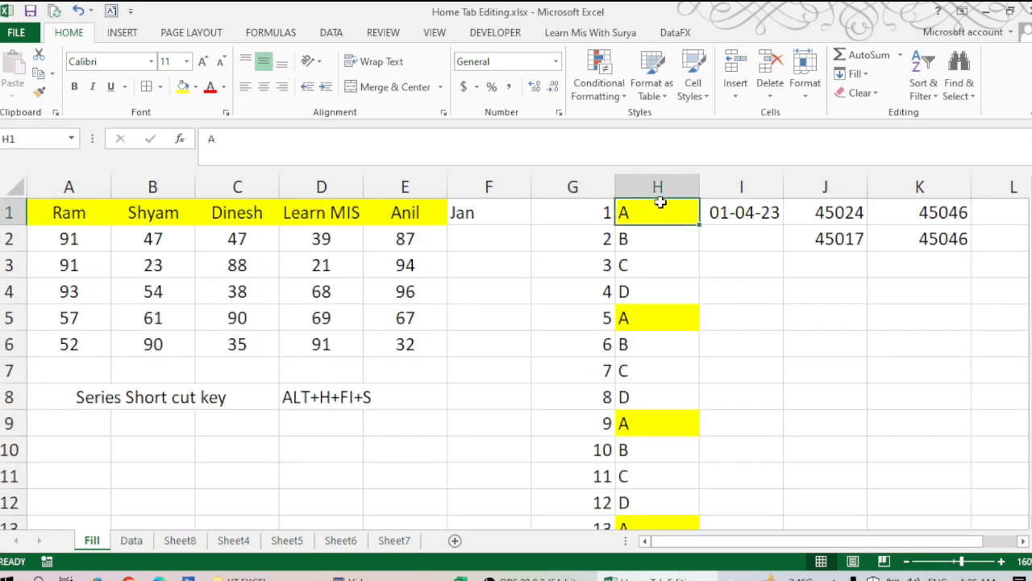
{"action": "key", "text": "ctrl+z"}
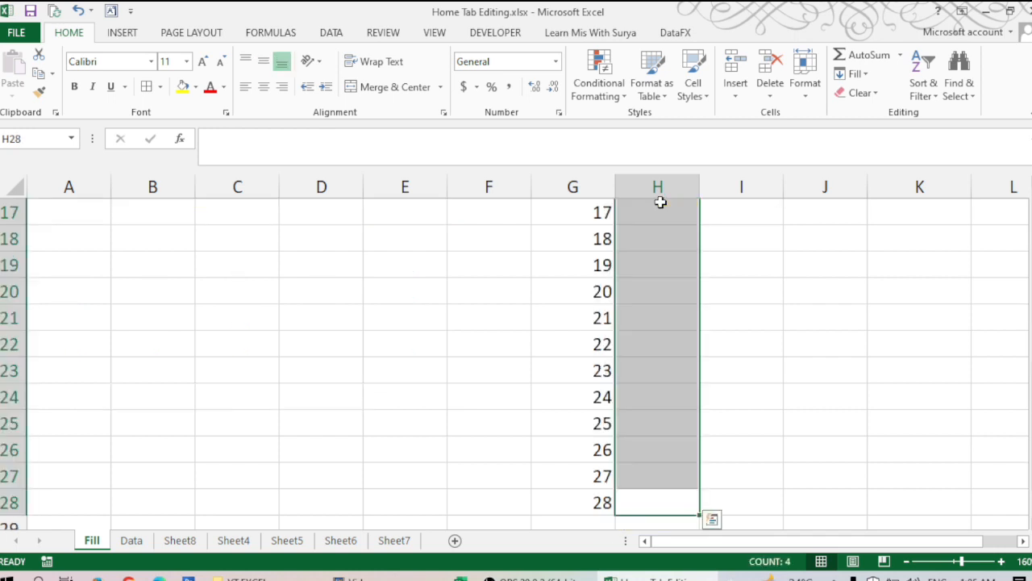
{"action": "key", "text": "ctrl+Up"}
{"action": "key", "text": "ctrl+Up"}
{"action": "key", "text": "Down"}
{"action": "key", "text": "Up"}
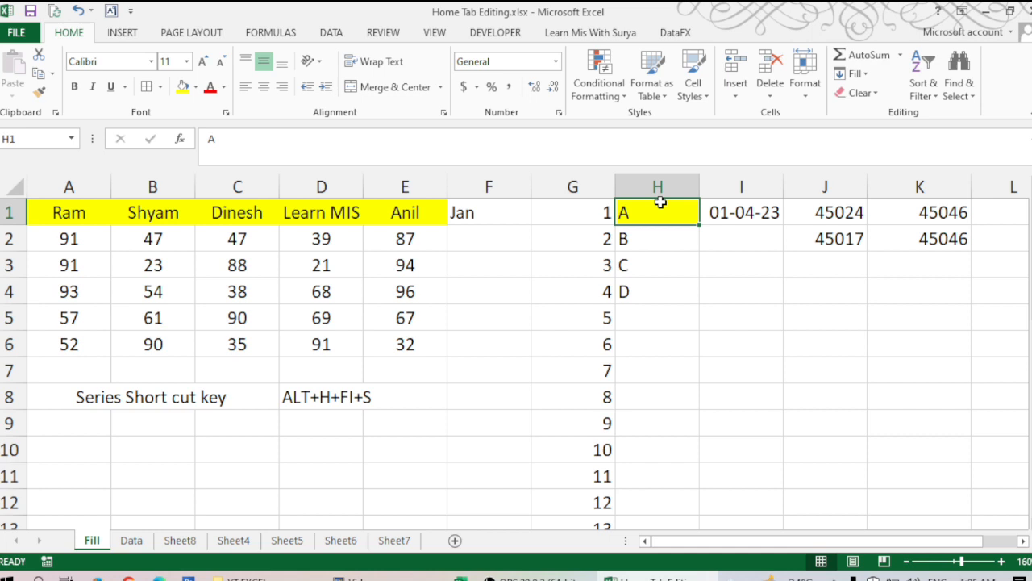
- Enter Jan in cell I4
{"action": "left_click", "coordinate": [763, 289]}
{"action": "type", "text": "Jan"}
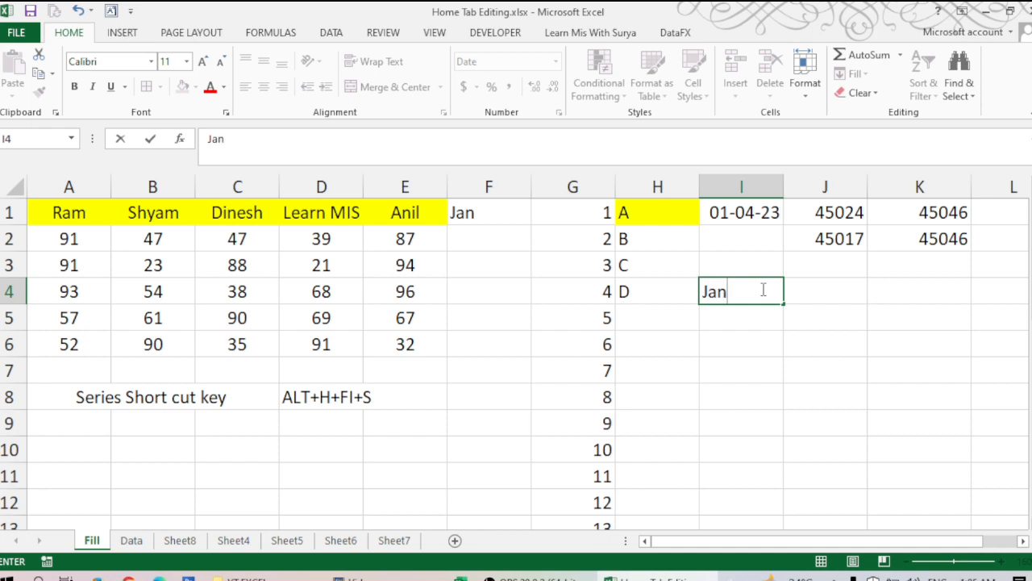
{"action": "key", "text": "Return"}
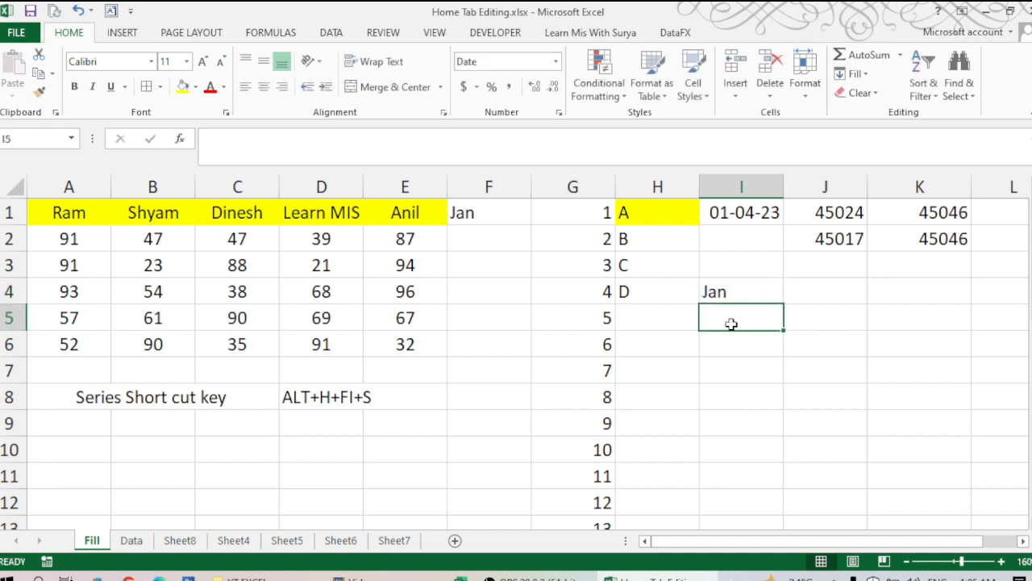
- Fill I4:I13 with month names starting from Jan, using a column series of type AutoFill, and review the months
{"action": "left_click", "coordinate": [746, 285]}
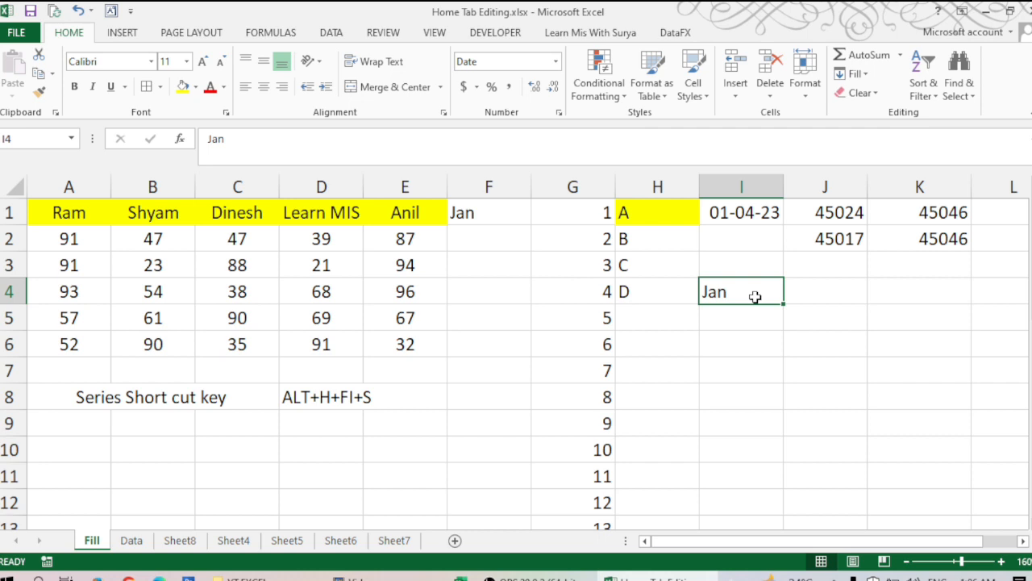
{"action": "left_click_drag", "start_coordinate": [754, 296], "coordinate": [754, 525]}
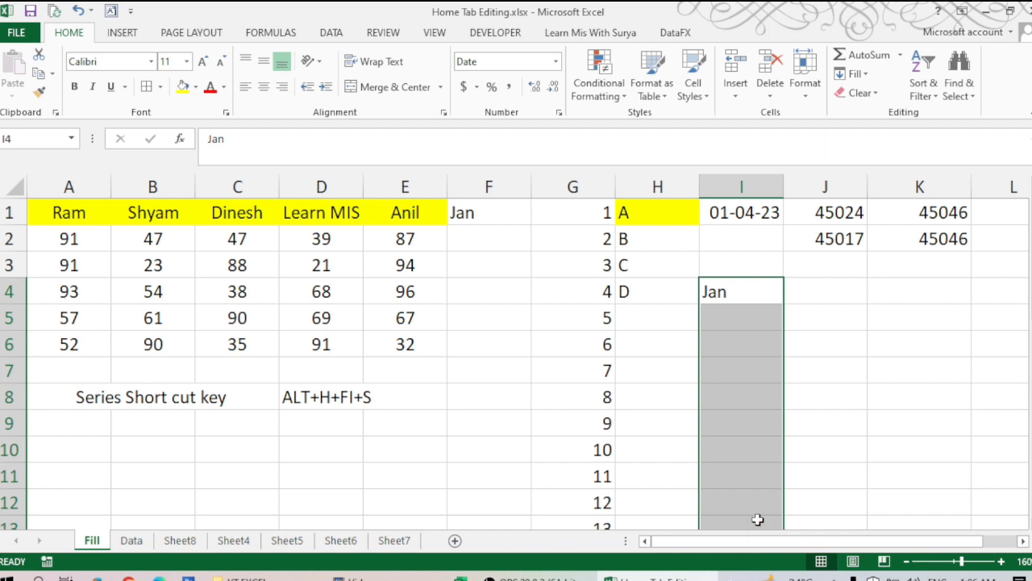
{"action": "scroll", "coordinate": [750, 435], "scroll_direction": "down", "scroll_amount": 2}
{"action": "scroll", "coordinate": [747, 417], "scroll_direction": "up", "scroll_amount": 2}
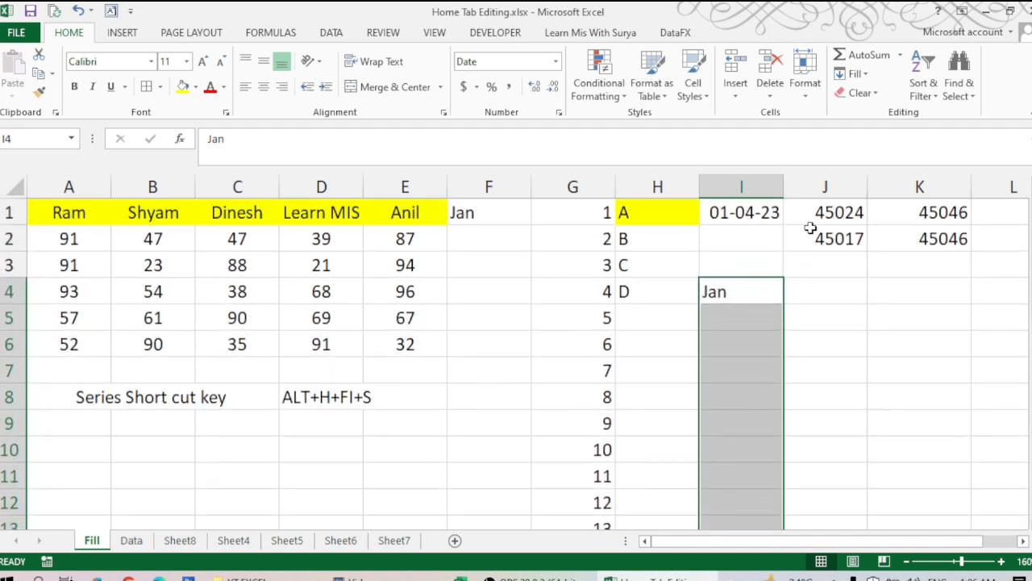
{"action": "left_click", "coordinate": [855, 75]}
{"action": "left_click", "coordinate": [883, 194]}
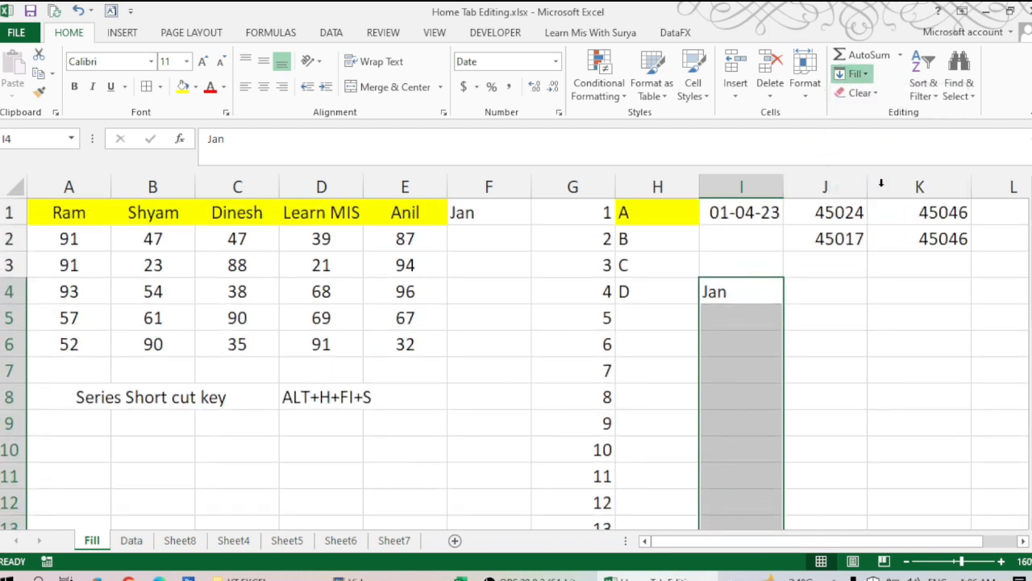
{"action": "left_click", "coordinate": [375, 338]}
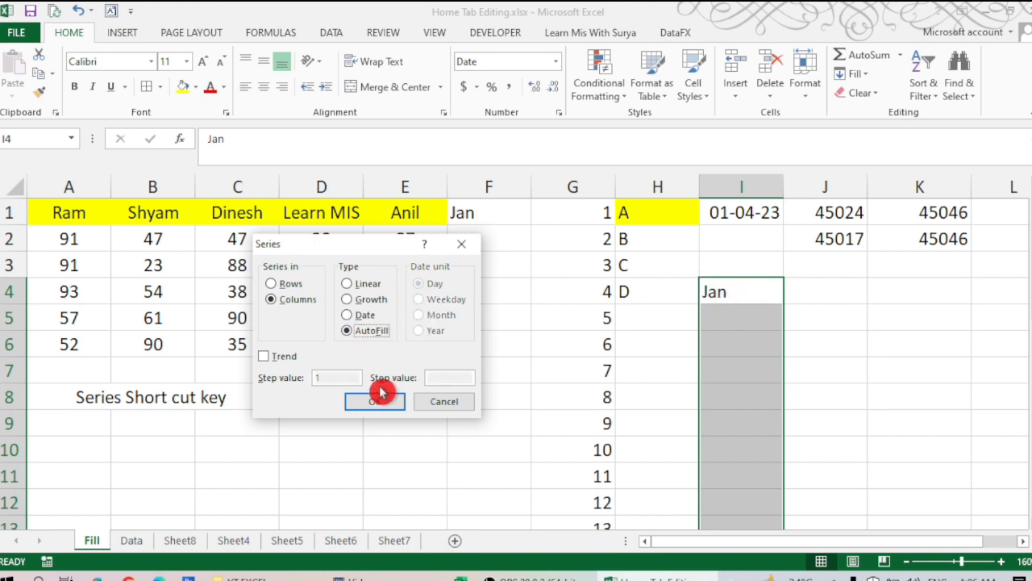
{"action": "left_click", "coordinate": [375, 401]}
{"action": "scroll", "coordinate": [746, 365], "scroll_direction": "down", "scroll_amount": 4}
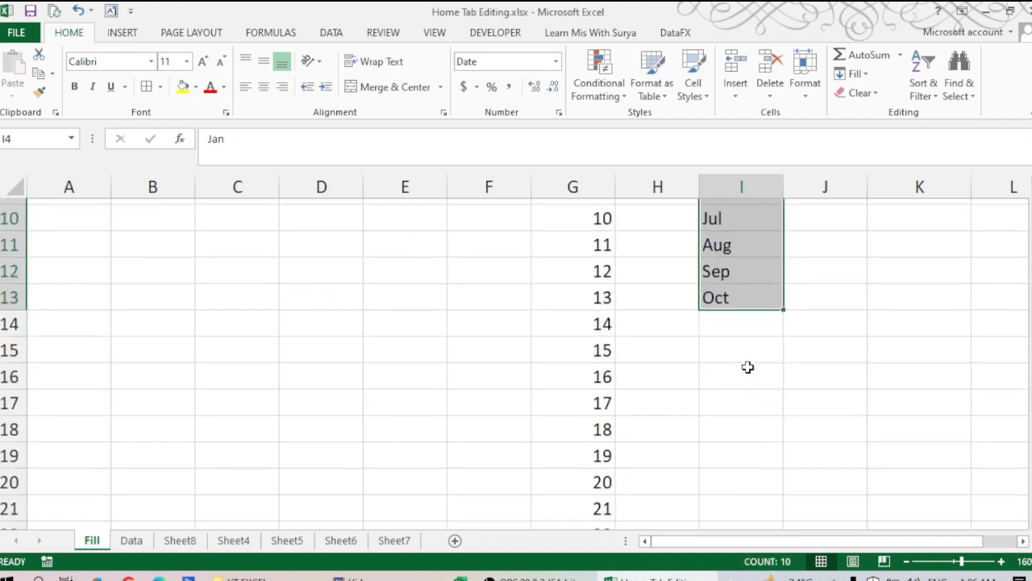
{"action": "scroll", "coordinate": [748, 366], "scroll_direction": "up", "scroll_amount": 4}
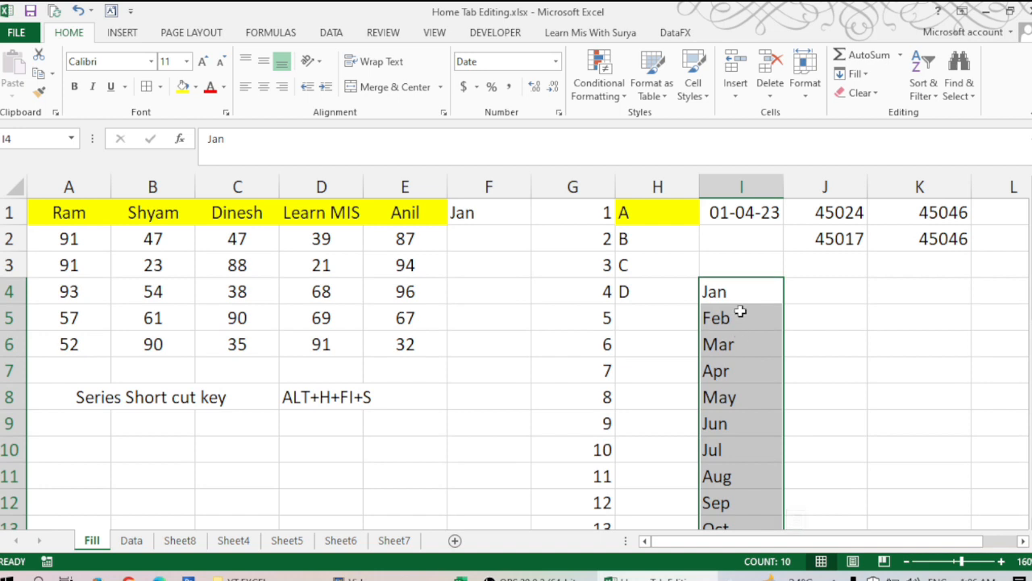
{"action": "scroll", "coordinate": [736, 353], "scroll_direction": "down", "scroll_amount": 2}
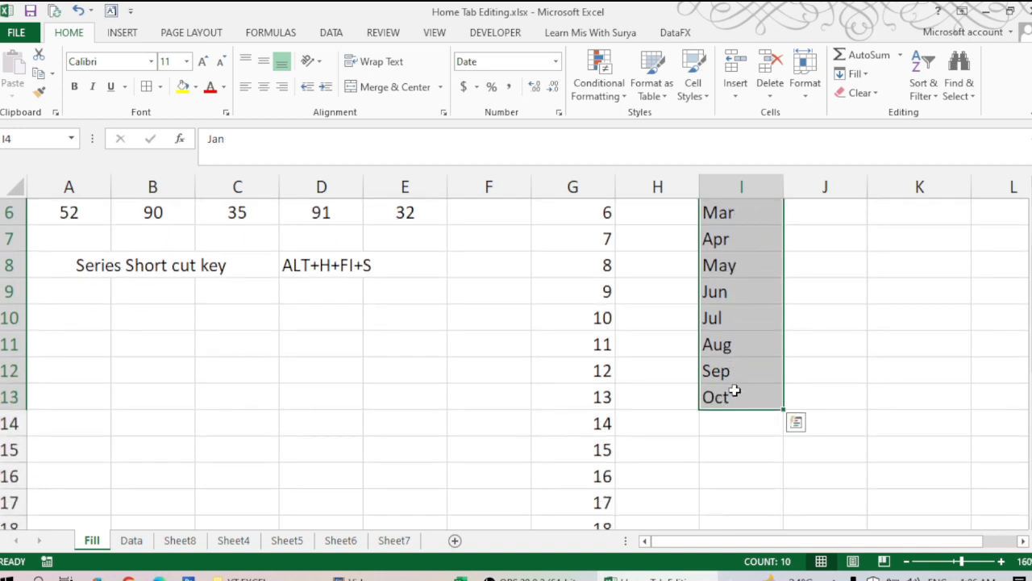
{"action": "scroll", "coordinate": [734, 379], "scroll_direction": "up", "scroll_amount": 2}
{"action": "scroll", "coordinate": [736, 384], "scroll_direction": "down", "scroll_amount": 2}
{"action": "scroll", "coordinate": [738, 385], "scroll_direction": "up", "scroll_amount": 2}
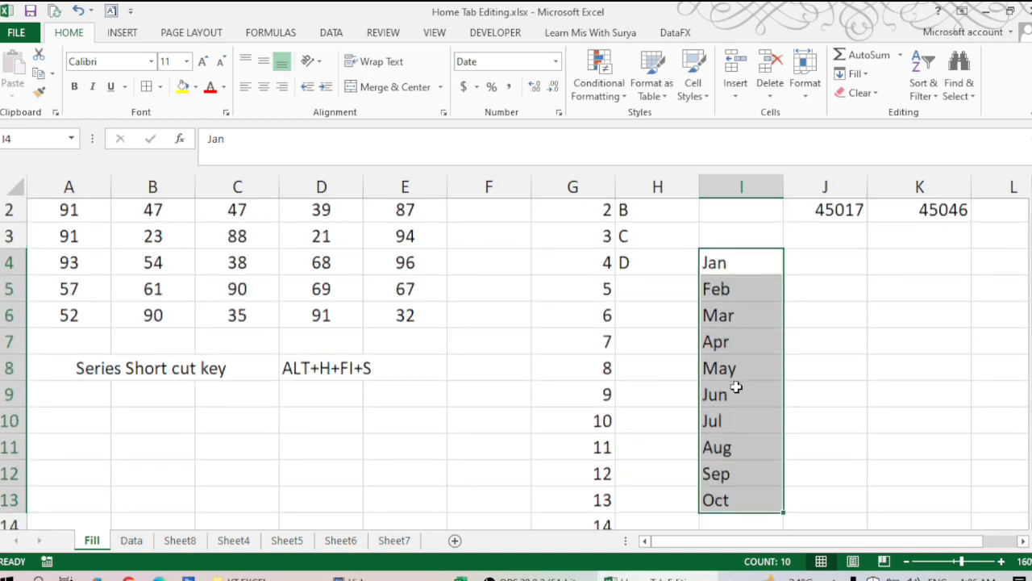
- Enter Sun in cell J4
{"action": "left_click", "coordinate": [801, 288]}
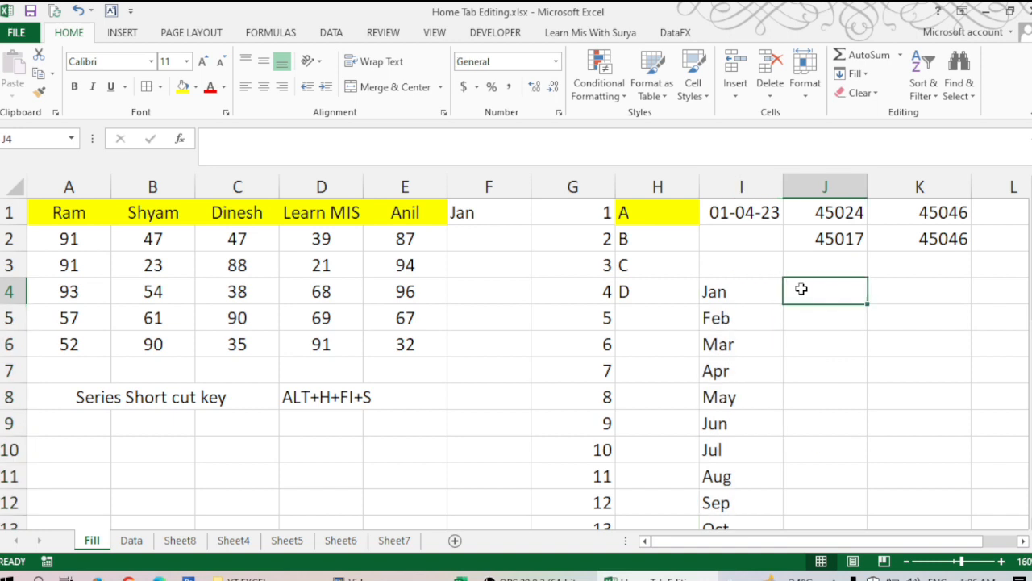
{"action": "type", "text": "Sun"}
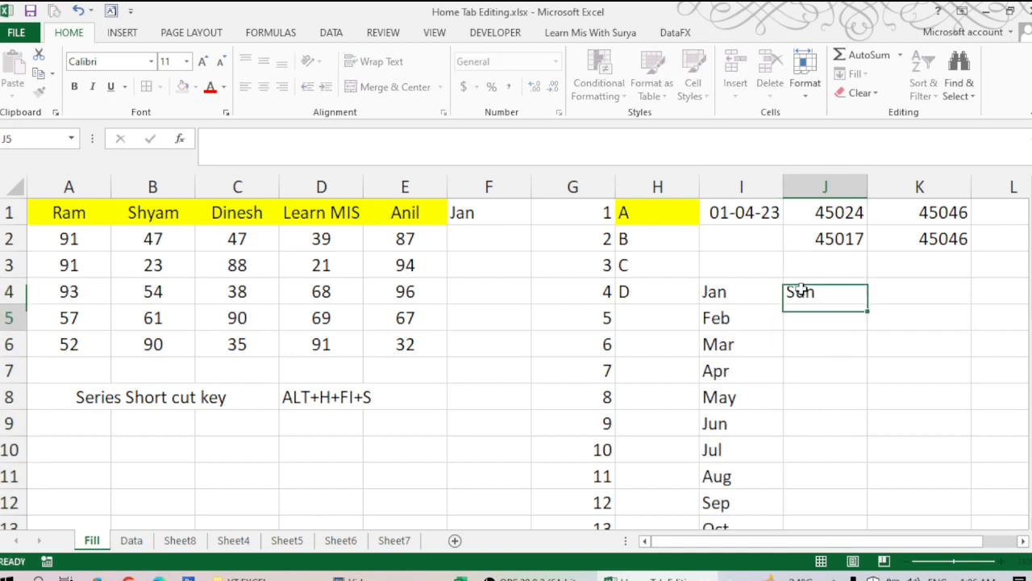
{"action": "key", "text": "Return"}
- Fill J4:J12 with weekday names starting from Sun, using a column series of type AutoFill, and review the days
{"action": "left_click_drag", "start_coordinate": [801, 290], "coordinate": [845, 511]}
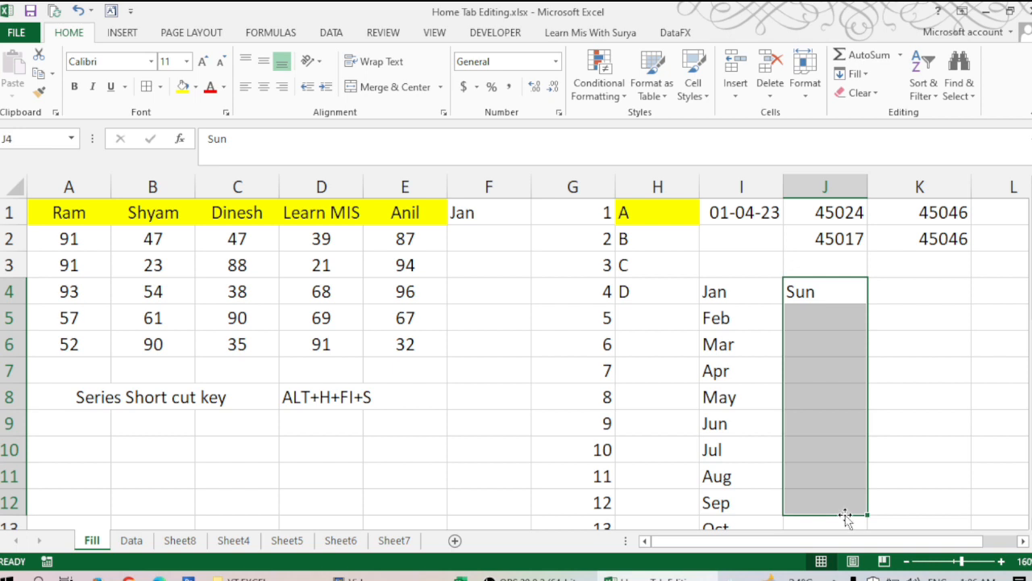
{"action": "left_click", "coordinate": [853, 75]}
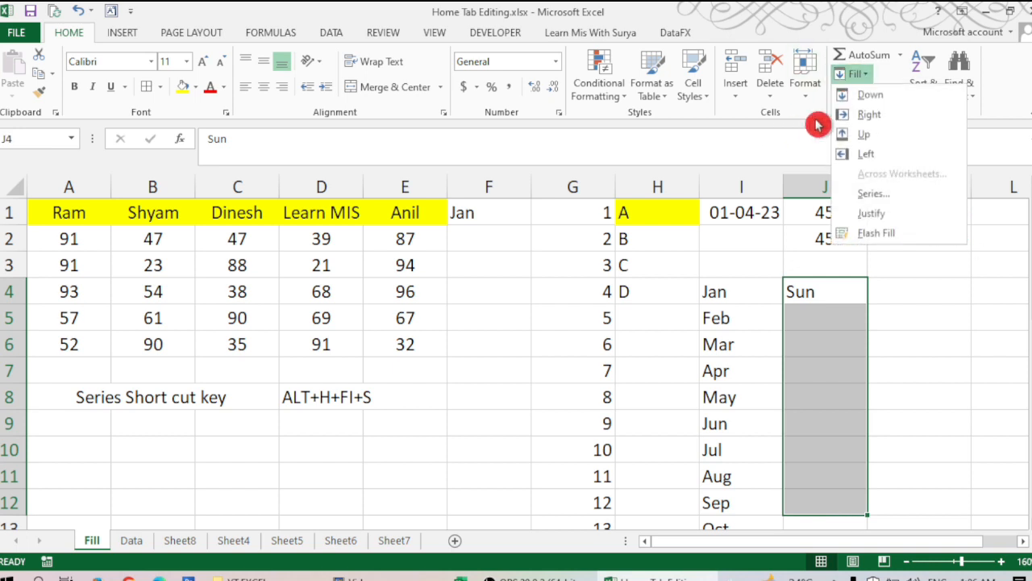
{"action": "left_click", "coordinate": [897, 196]}
{"action": "left_click", "coordinate": [347, 331]}
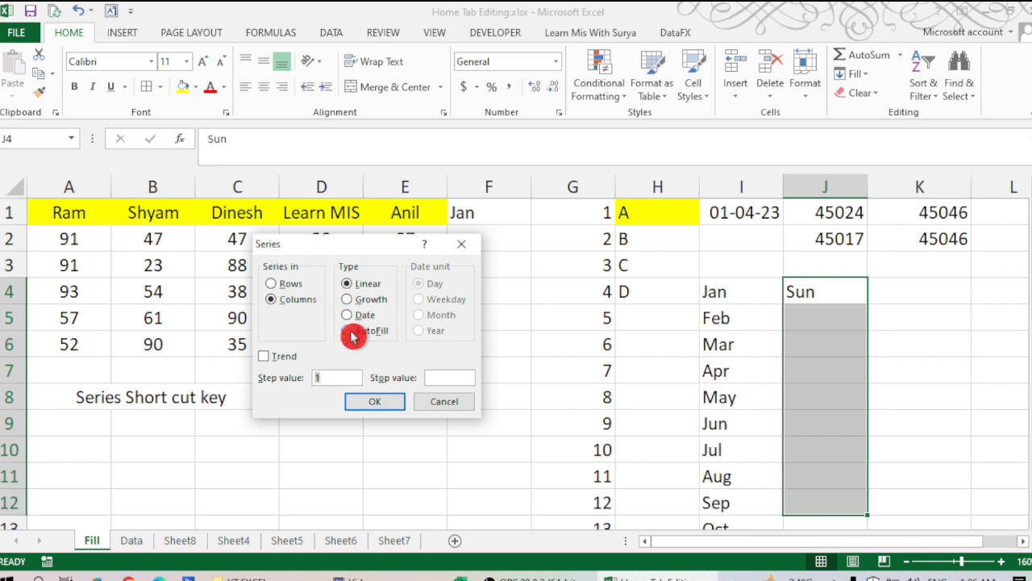
{"action": "left_click", "coordinate": [378, 402]}
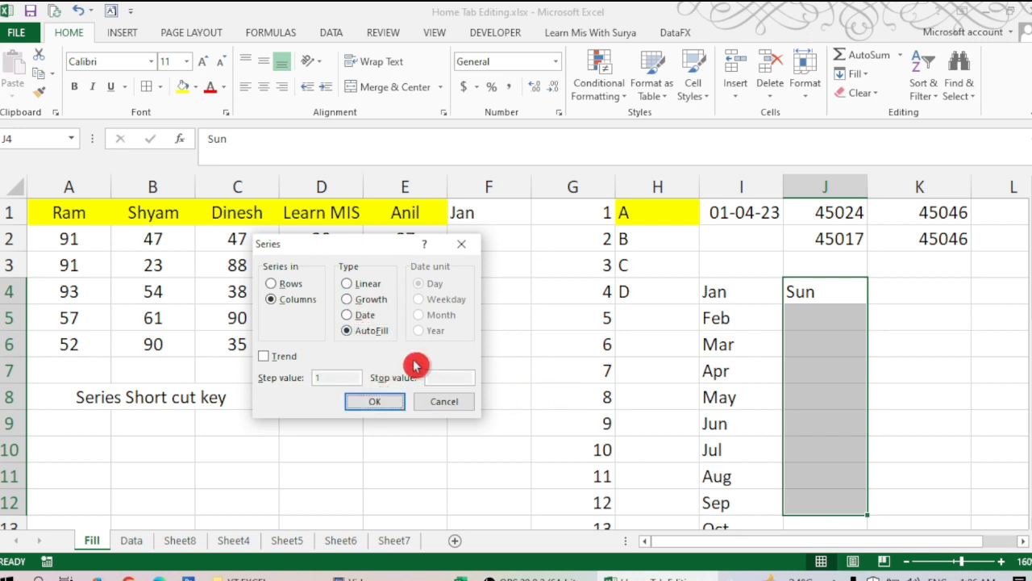
{"action": "left_click", "coordinate": [395, 403]}
{"action": "scroll", "coordinate": [793, 410], "scroll_direction": "down", "scroll_amount": 2}
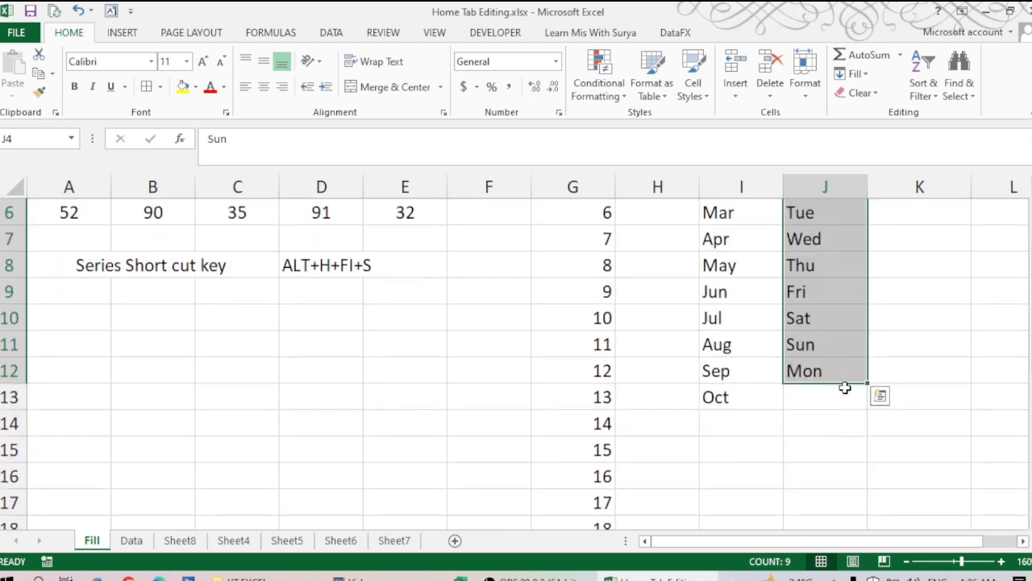
{"action": "scroll", "coordinate": [833, 347], "scroll_direction": "up", "scroll_amount": 2}
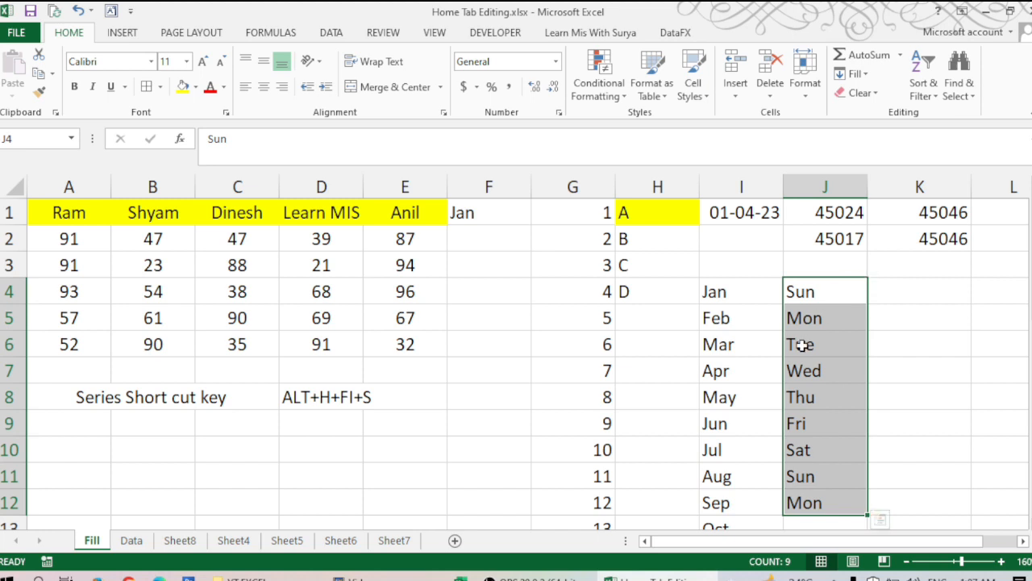
{"action": "left_click", "coordinate": [866, 73]}
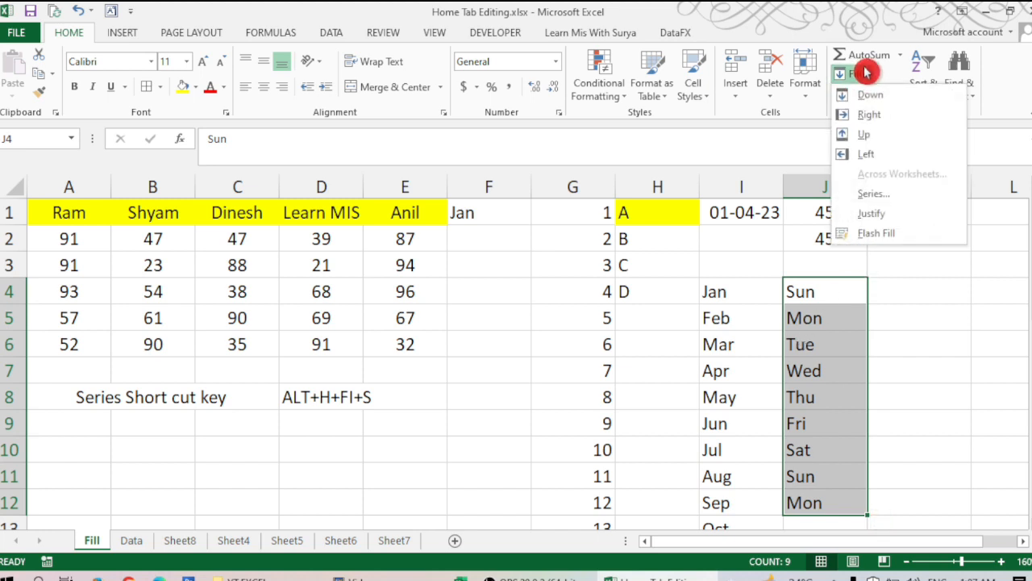
{"action": "left_click", "coordinate": [880, 196]}
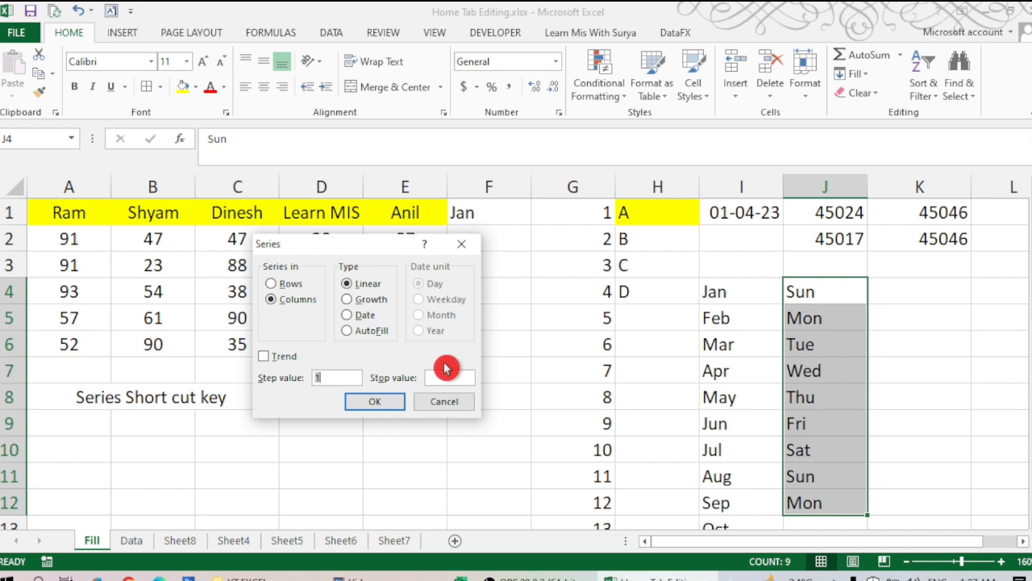
{"action": "key", "text": "Escape"}
- Enter 2 in cell F3 and 4 in cell F4
{"action": "left_click", "coordinate": [543, 316]}
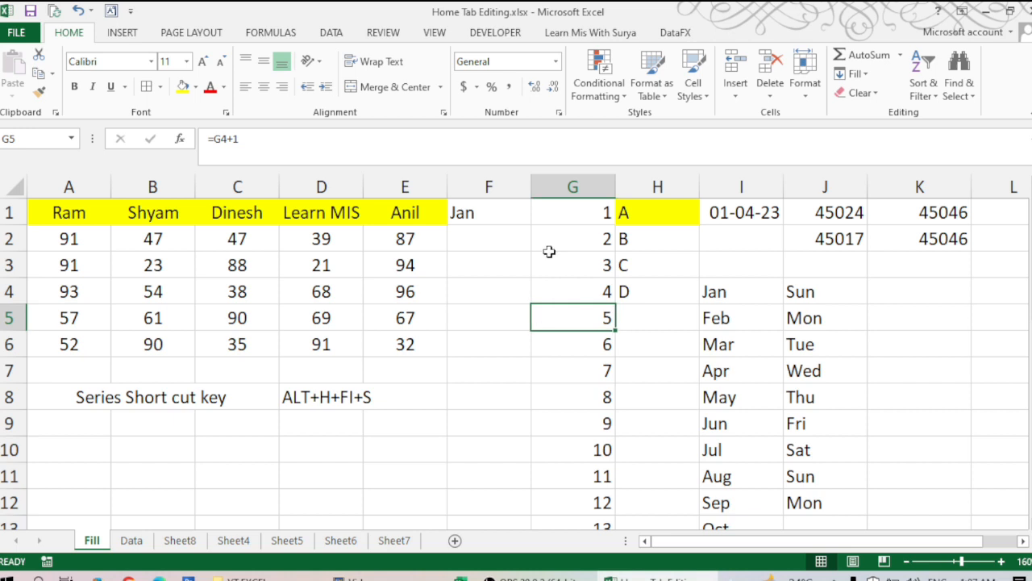
{"action": "left_click", "coordinate": [501, 260]}
{"action": "type", "text": "2"}
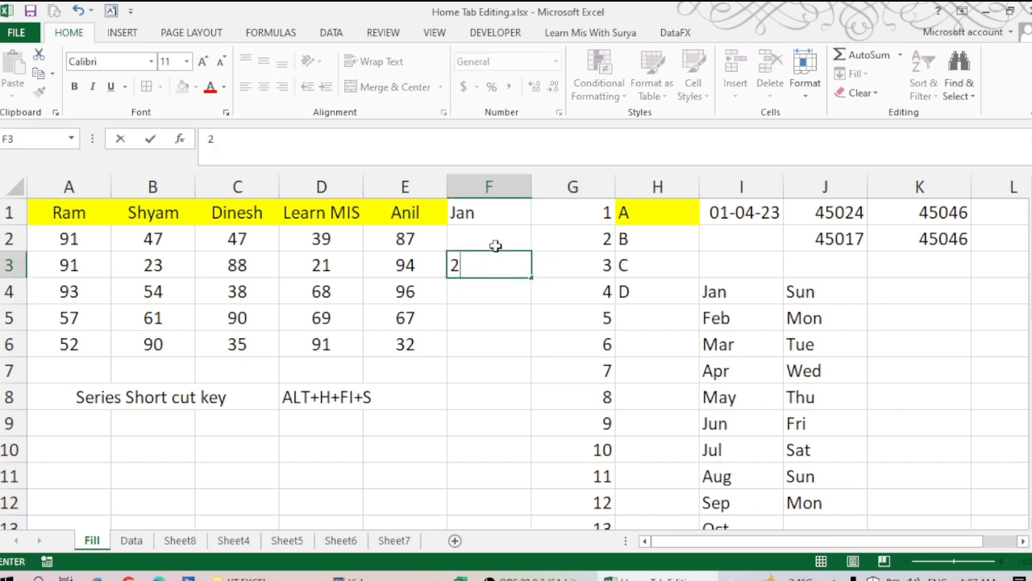
{"action": "key", "text": "Return"}
{"action": "type", "text": "4"}
{"action": "key", "text": "Return"}
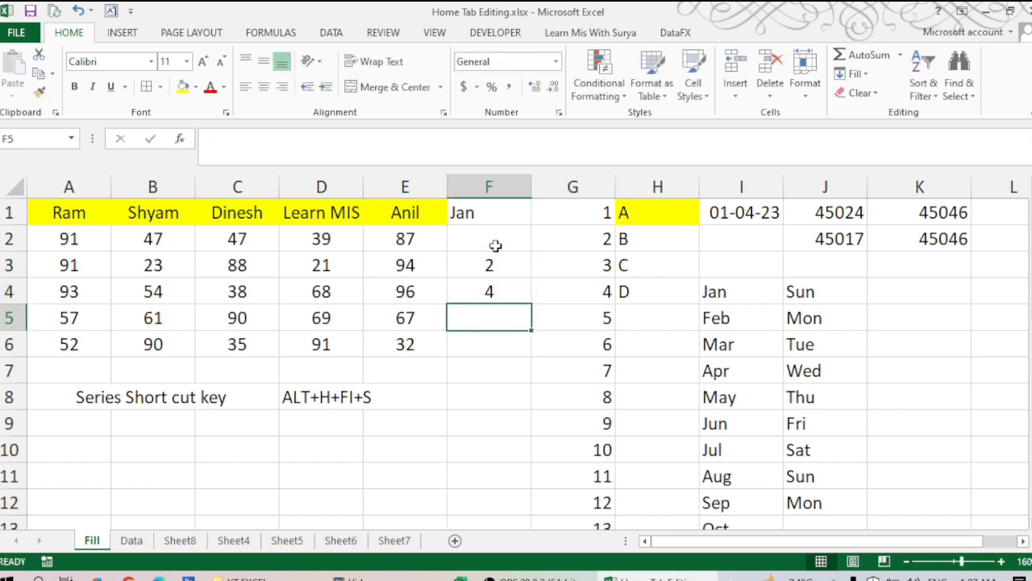
- Fill F3:F16 with a linear column series using the Trend option, based on the starting values 2 and 4, and review the numbers
{"action": "key", "text": "Up"}
{"action": "key", "text": "Up"}
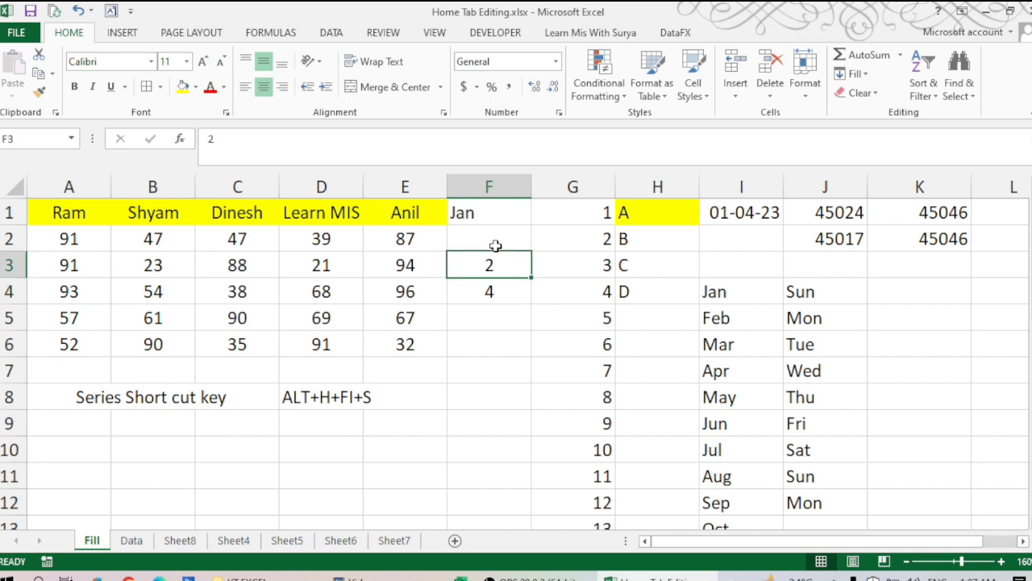
{"action": "key", "text": "shift+Down"}
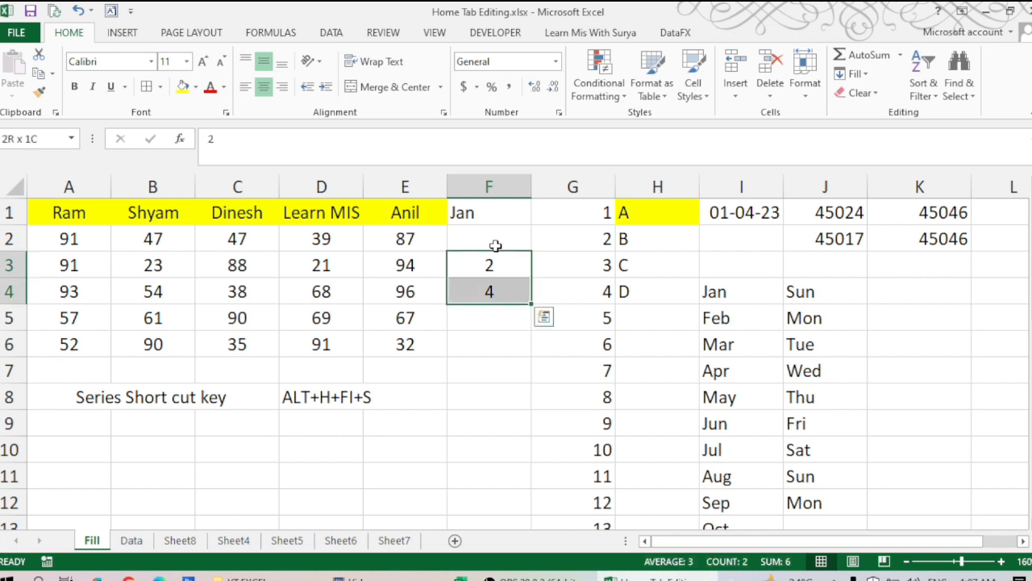
{"action": "key", "text": "shift+Down"}
{"action": "key", "text": "shift+Down"}
{"action": "key", "text": "shift+Down"}
{"action": "key", "text": "shift+Down"}
{"action": "key", "text": "shift+Down"}
{"action": "key", "text": "shift+Down"}
{"action": "key", "text": "shift+Down"}
{"action": "key", "text": "shift+Down"}
{"action": "key", "text": "shift+Down"}
{"action": "key", "text": "shift+Down"}
{"action": "key", "text": "shift+Down"}
{"action": "key", "text": "shift+Down"}
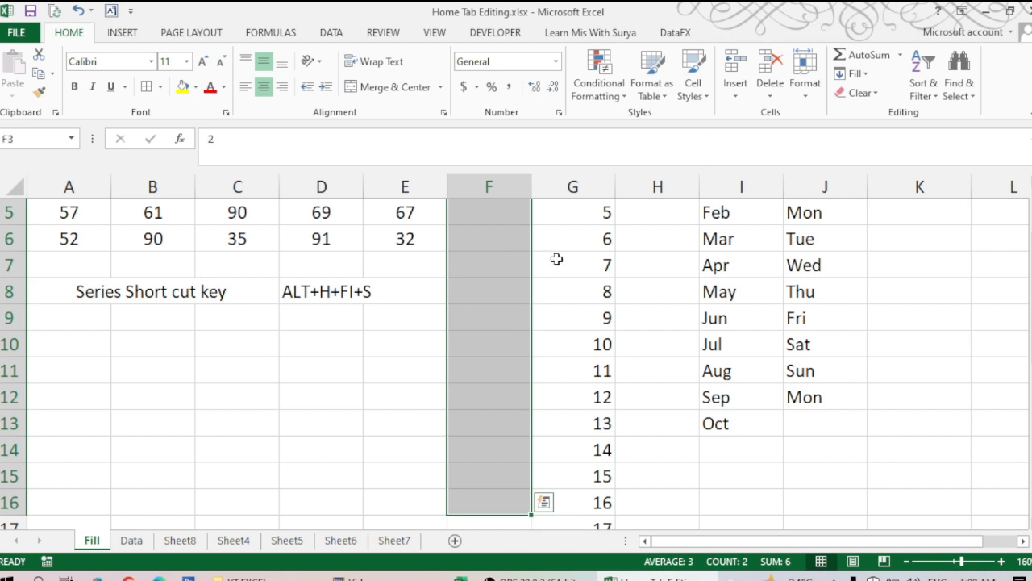
{"action": "scroll", "coordinate": [556, 258], "scroll_direction": "up", "scroll_amount": 2}
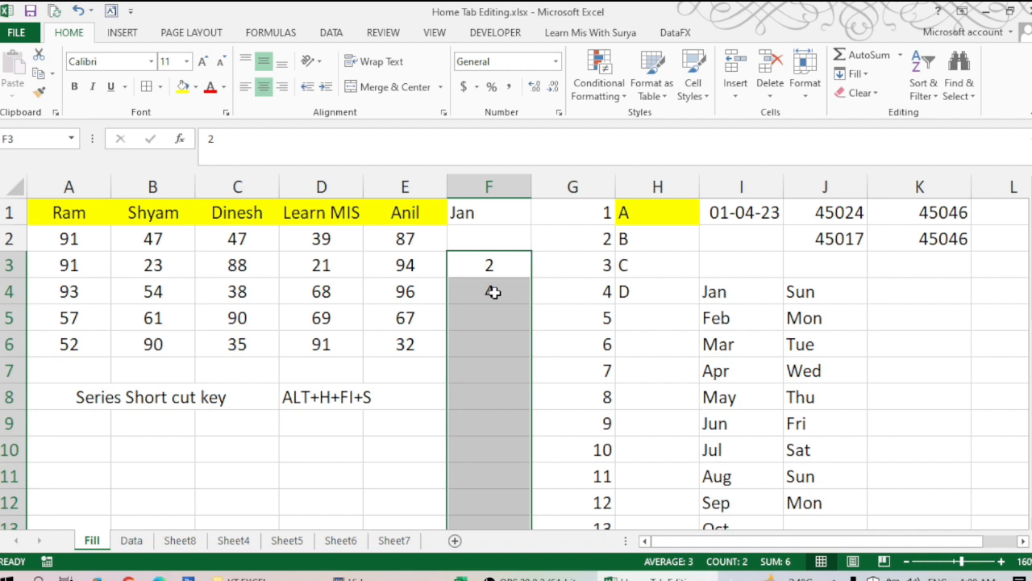
{"action": "left_click", "coordinate": [856, 73]}
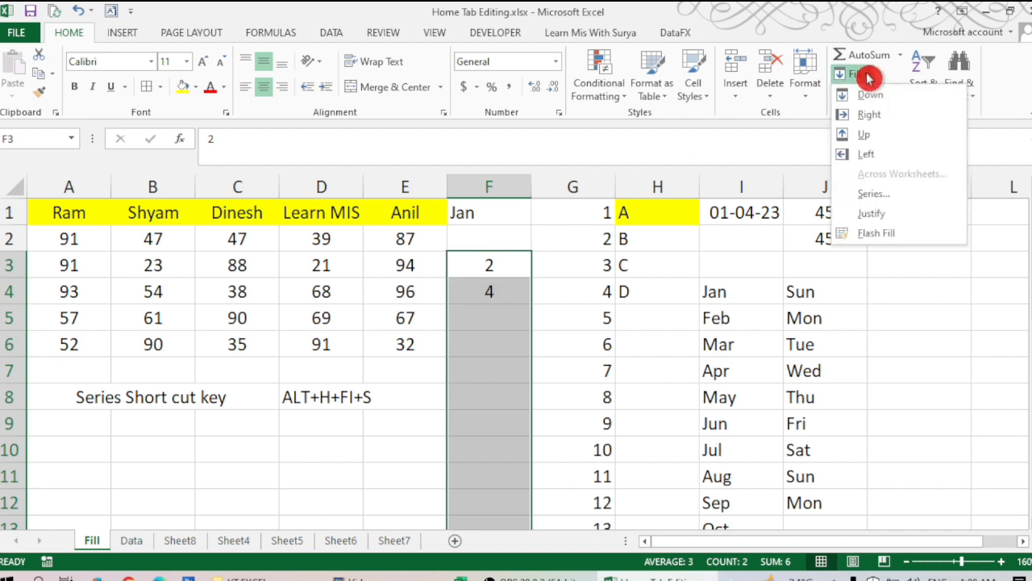
{"action": "left_click", "coordinate": [887, 194]}
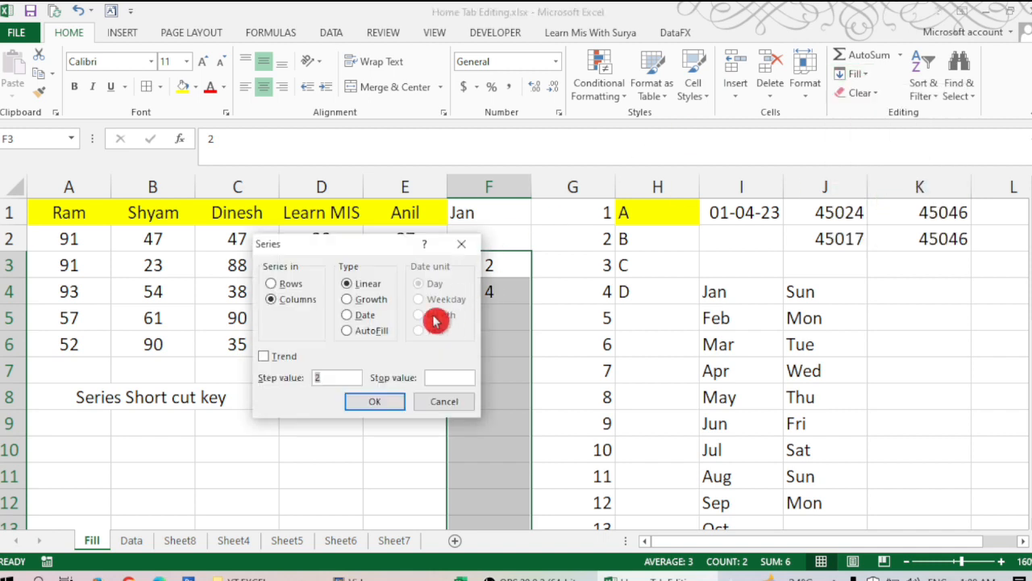
{"action": "left_click", "coordinate": [273, 360]}
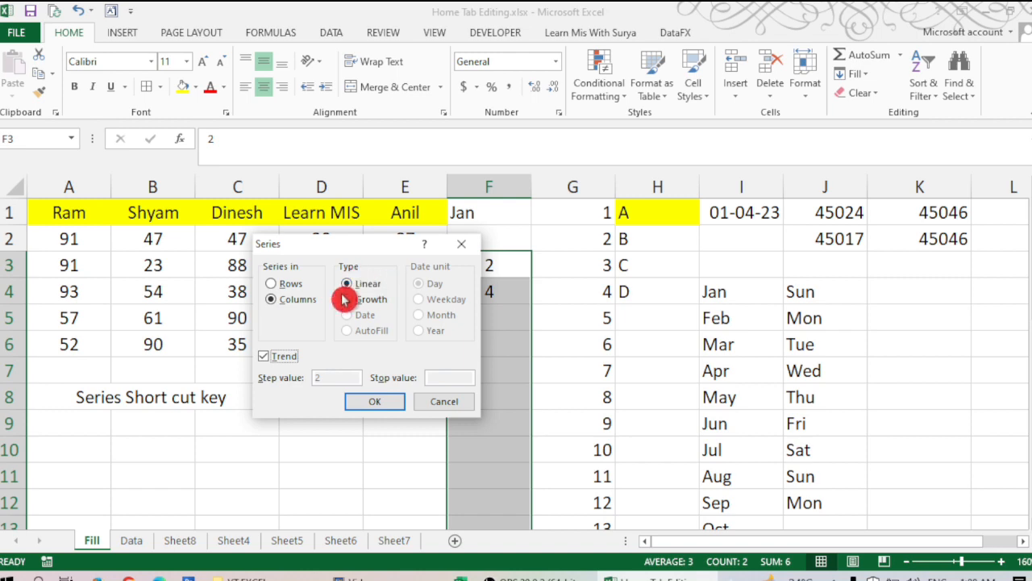
{"action": "left_click", "coordinate": [381, 402]}
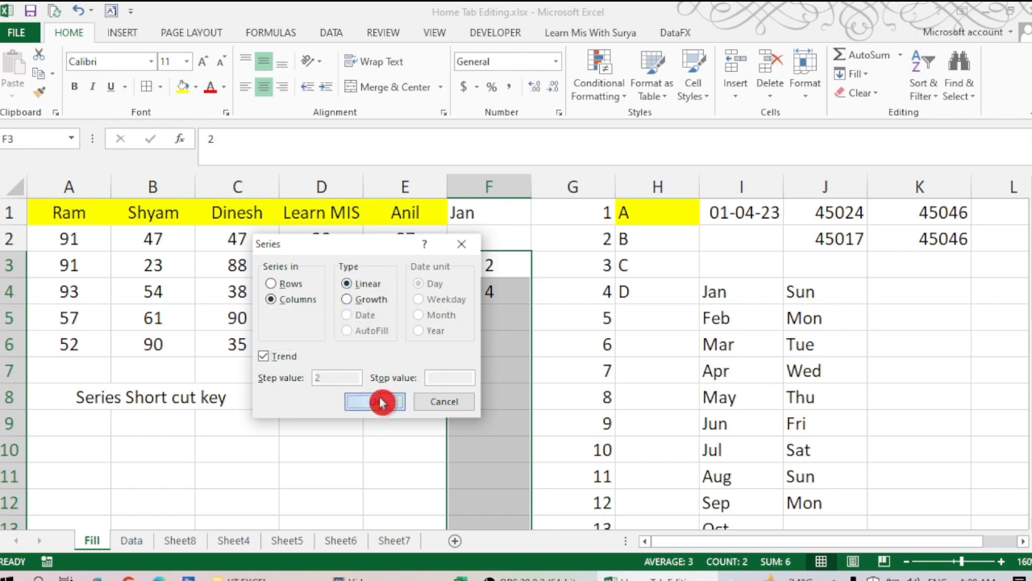
{"action": "scroll", "coordinate": [500, 410], "scroll_direction": "down", "scroll_amount": 5}
{"action": "scroll", "coordinate": [500, 408], "scroll_direction": "up", "scroll_amount": 5}
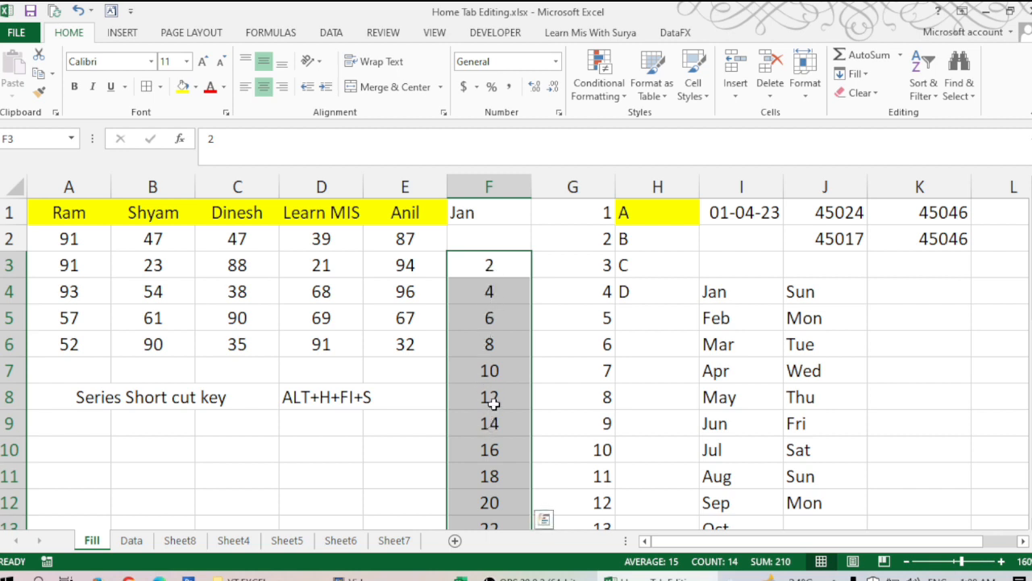
- Check the two starting values of the trend series in column F and change cell F4 to 10
{"action": "mouse_move", "coordinate": [498, 290]}
{"action": "left_mouse_down"}
{"action": "mouse_move", "coordinate": [496, 263]}
{"action": "mouse_move", "coordinate": [500, 277]}
{"action": "left_mouse_up"}
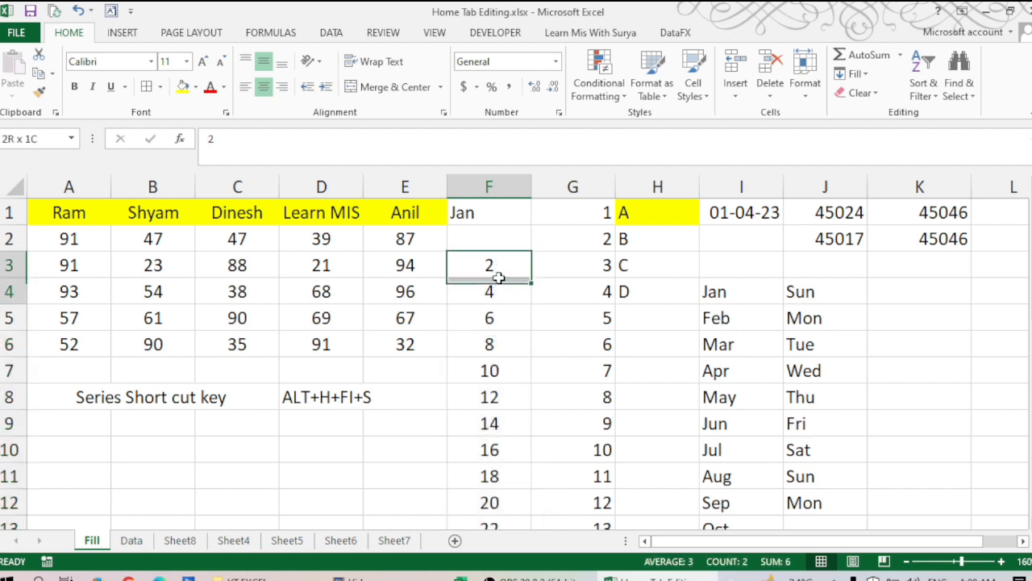
{"action": "left_click", "coordinate": [494, 293]}
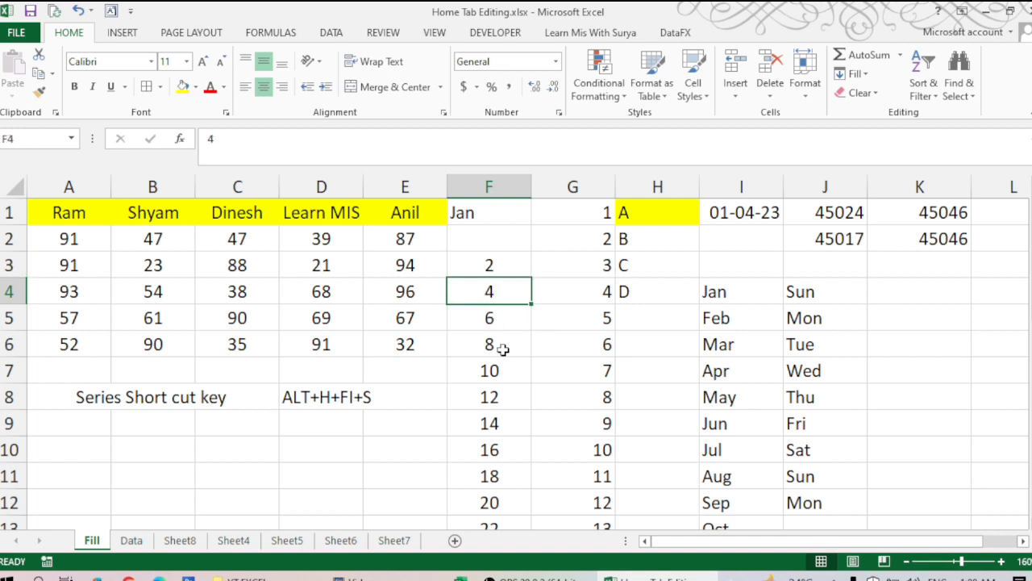
{"action": "left_click", "coordinate": [494, 263]}
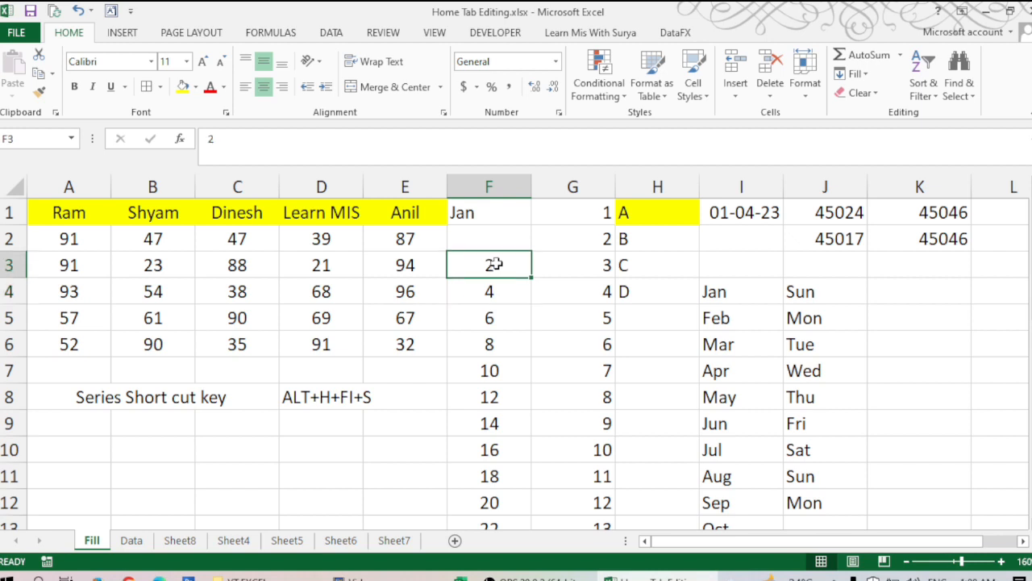
{"action": "left_click", "coordinate": [491, 288]}
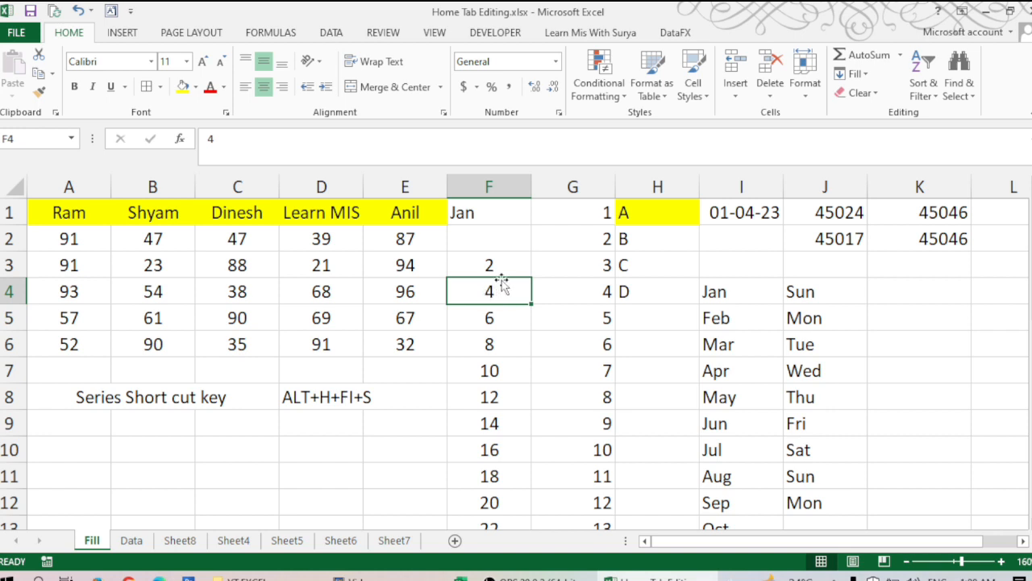
{"action": "type", "text": "10"}
{"action": "key", "text": "Return"}
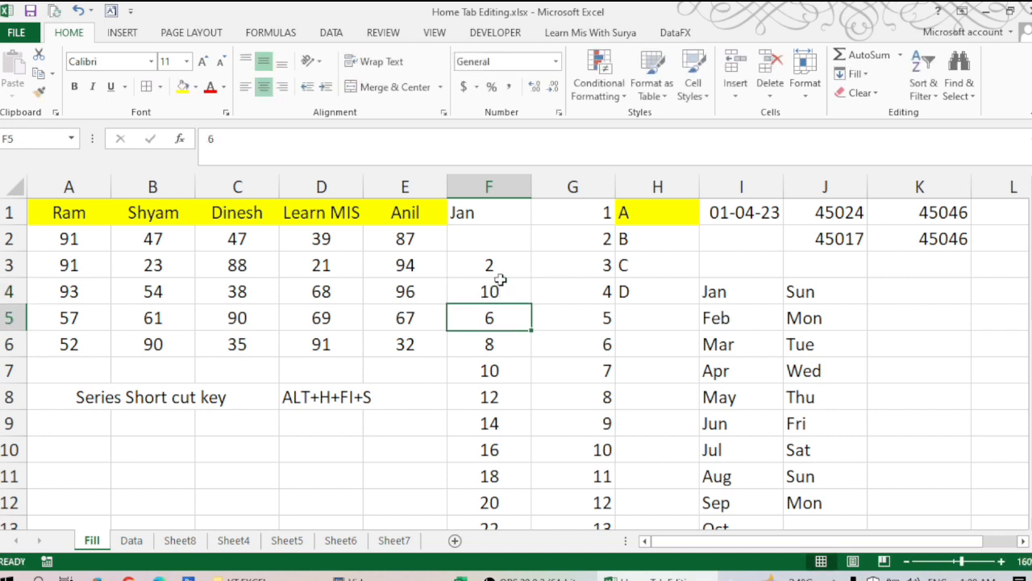
- Clear the series from F3 down column F, and enter 2 in F3 and 10 in F4 as new starting values
{"action": "left_click_drag", "start_coordinate": [492, 266], "coordinate": [495, 547]}
{"action": "key", "text": "Delete"}
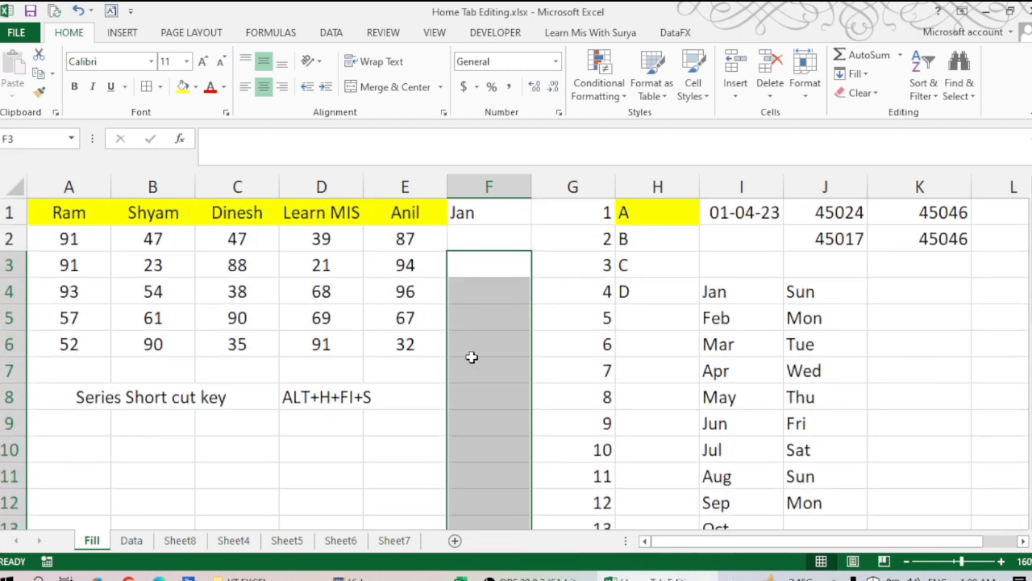
{"action": "left_click", "coordinate": [499, 263]}
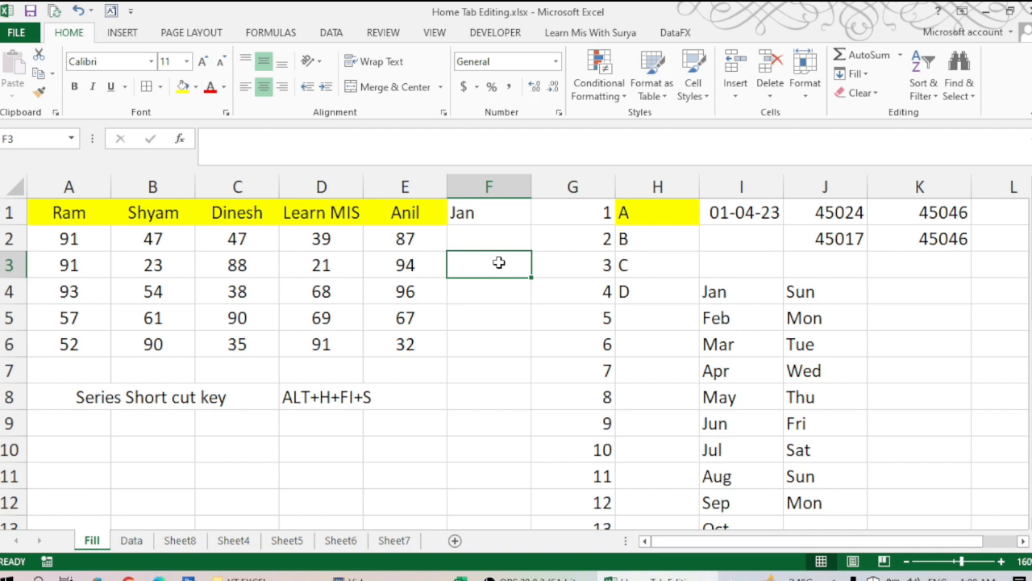
{"action": "type", "text": "2"}
{"action": "key", "text": "Return"}
{"action": "type", "text": "10"}
{"action": "key", "text": "Return"}
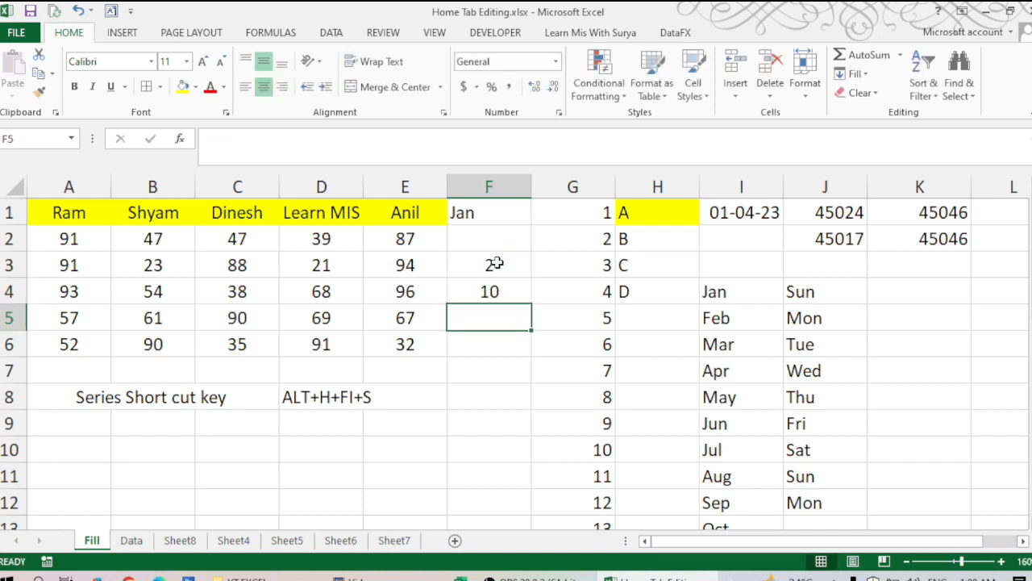
- Fill F3:F17 with a linear column series using the Trend option, based on the starting values 2 and 10
{"action": "left_click_drag", "start_coordinate": [496, 262], "coordinate": [500, 506]}
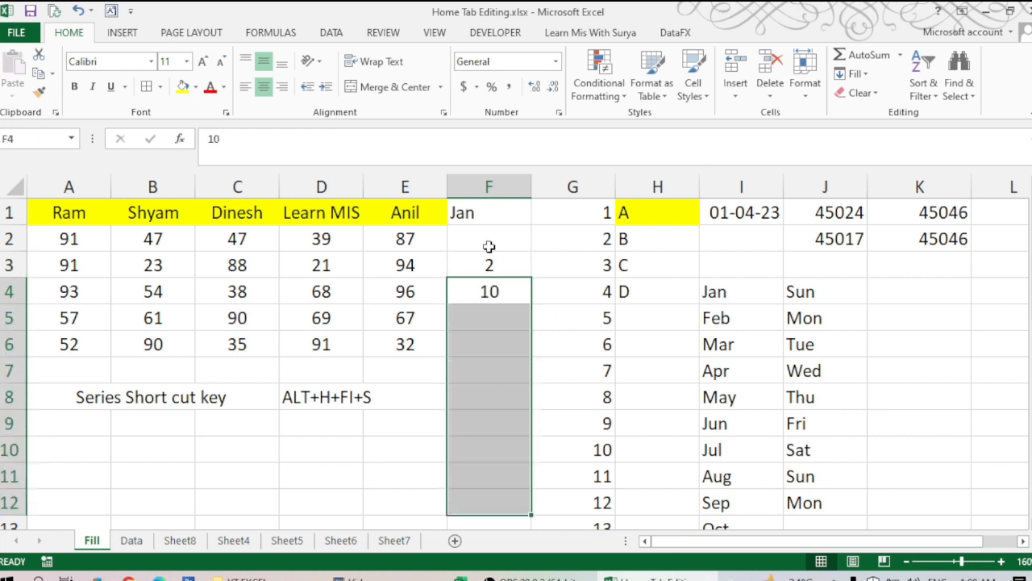
{"action": "left_click_drag", "start_coordinate": [490, 256], "coordinate": [493, 550]}
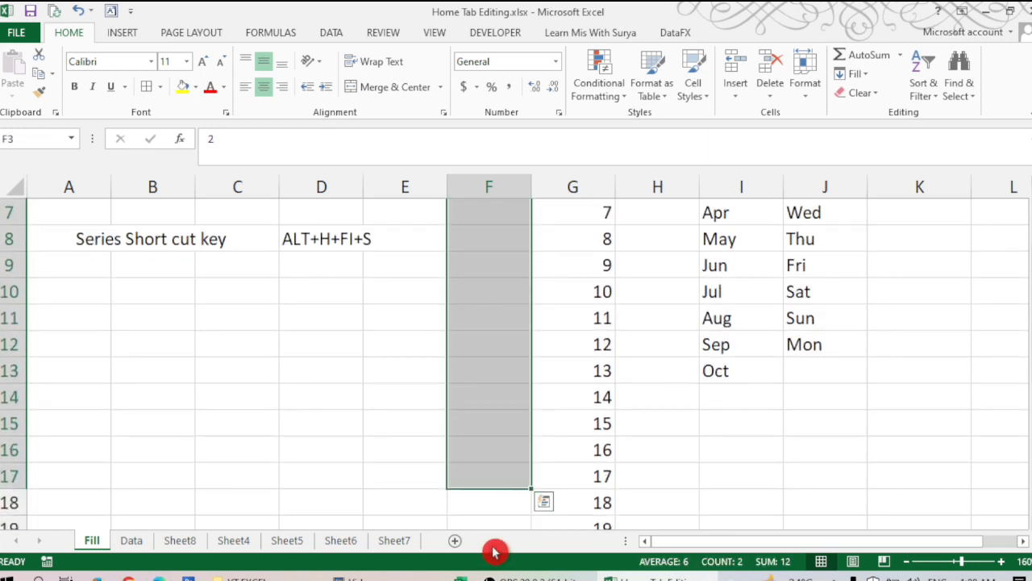
{"action": "left_click", "coordinate": [856, 74]}
{"action": "left_click", "coordinate": [874, 195]}
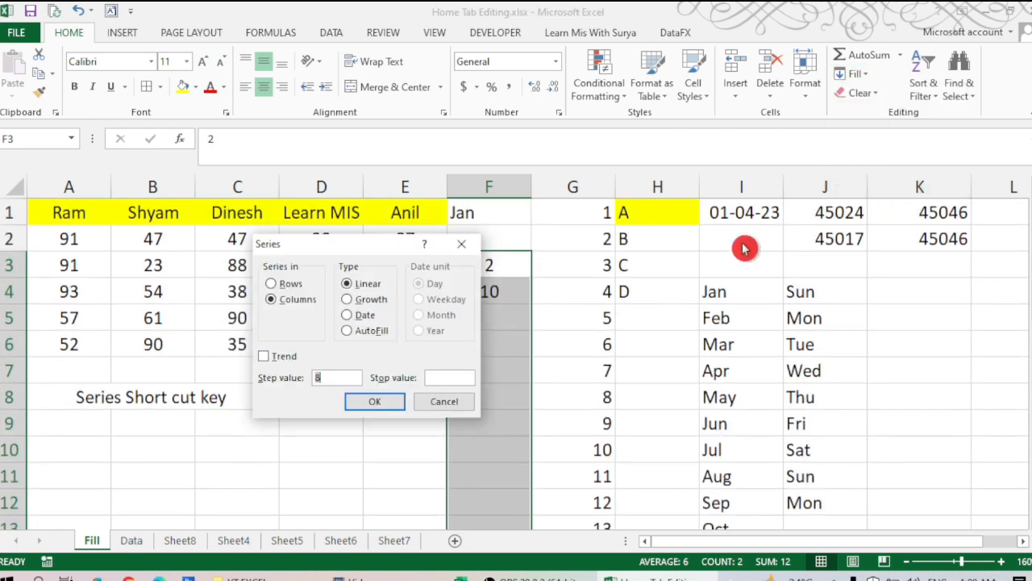
{"action": "left_click", "coordinate": [266, 356]}
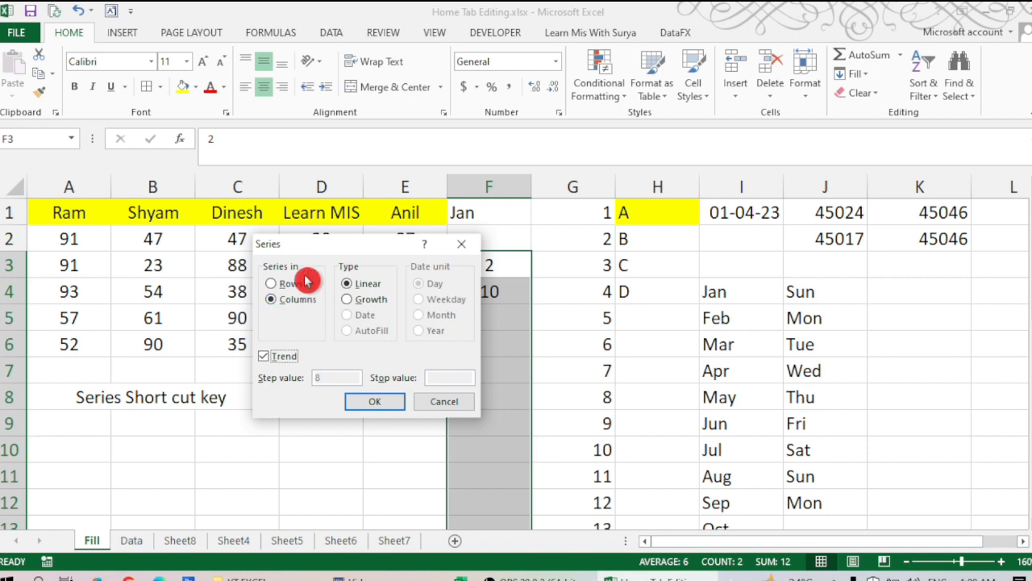
{"action": "left_click", "coordinate": [375, 401]}
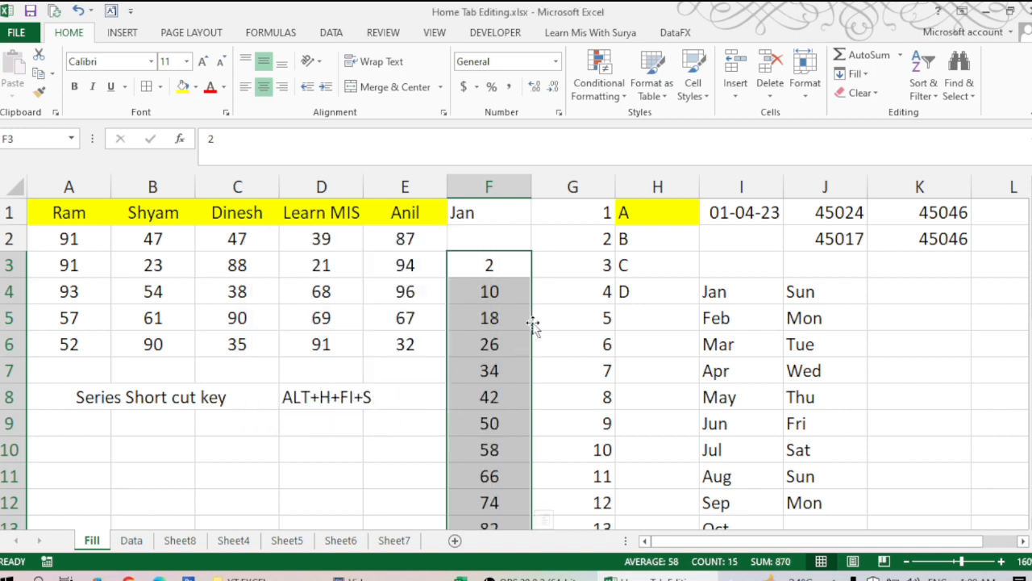
- Review the trend series in column F, from the starting values in F3 and F4 to the last number in F17
{"action": "left_click", "coordinate": [489, 287]}
{"action": "left_click", "coordinate": [492, 317]}
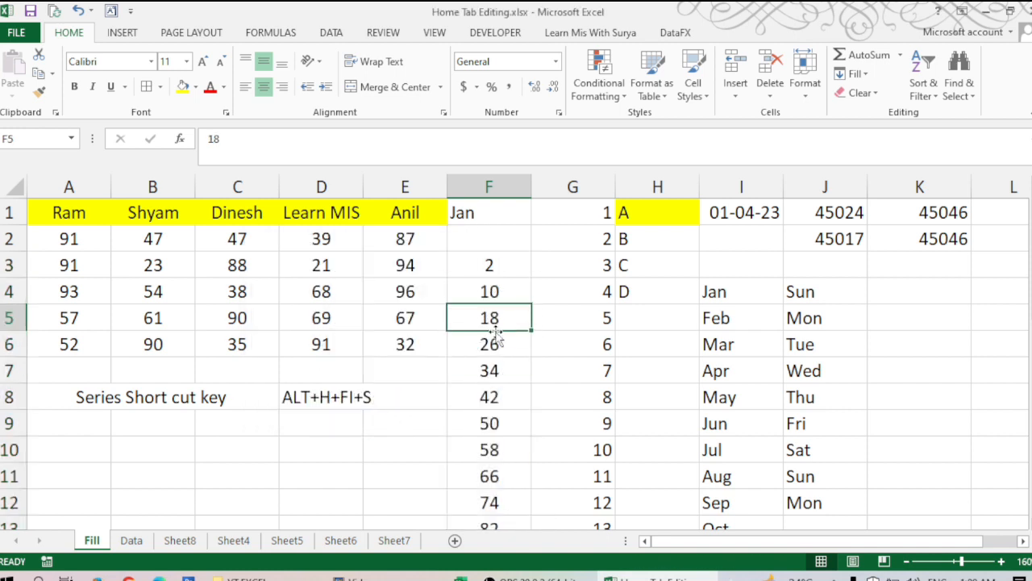
{"action": "left_click", "coordinate": [498, 345]}
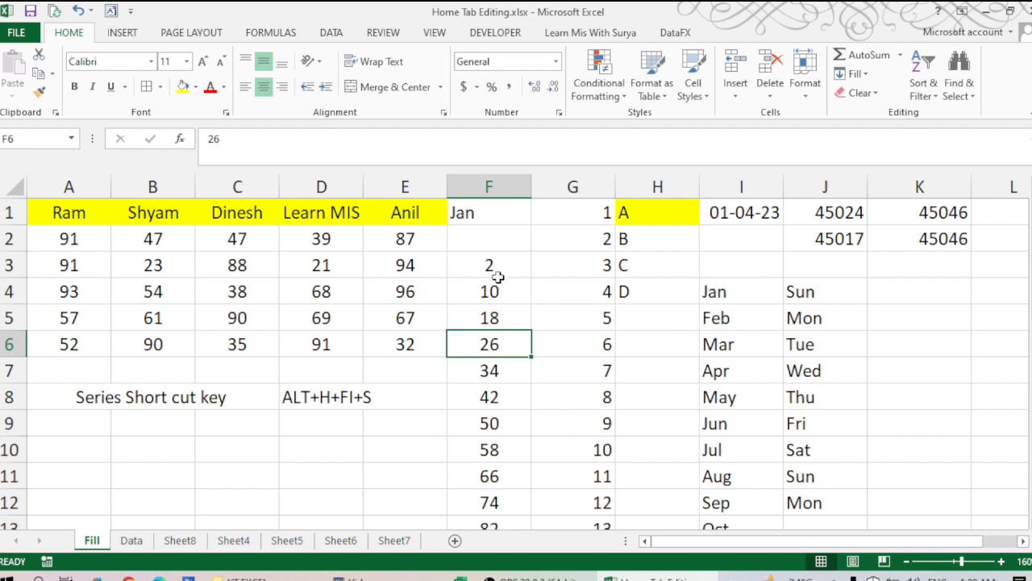
{"action": "left_click_drag", "start_coordinate": [501, 270], "coordinate": [499, 292]}
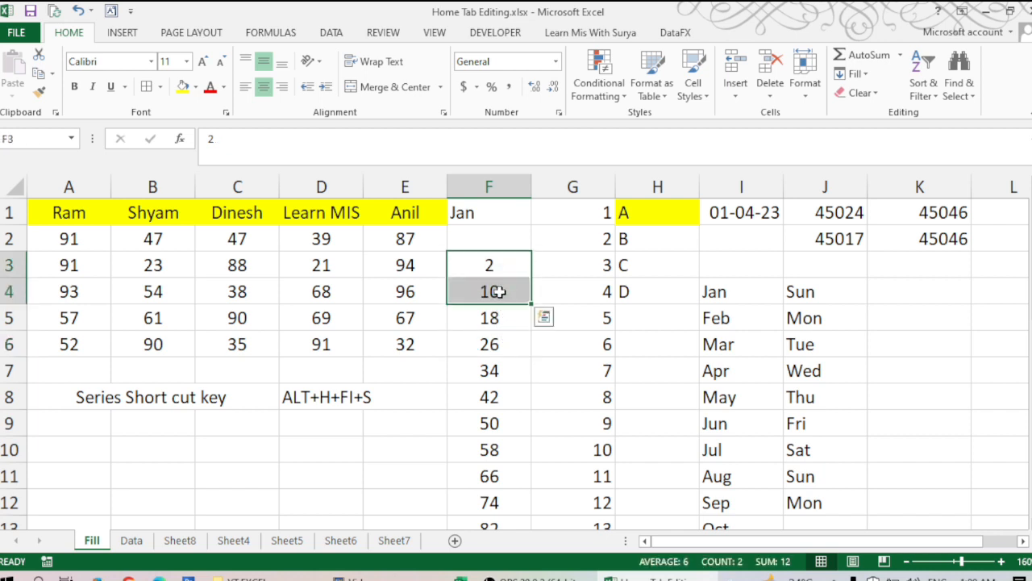
{"action": "scroll", "coordinate": [484, 286], "scroll_direction": "down", "scroll_amount": 3}
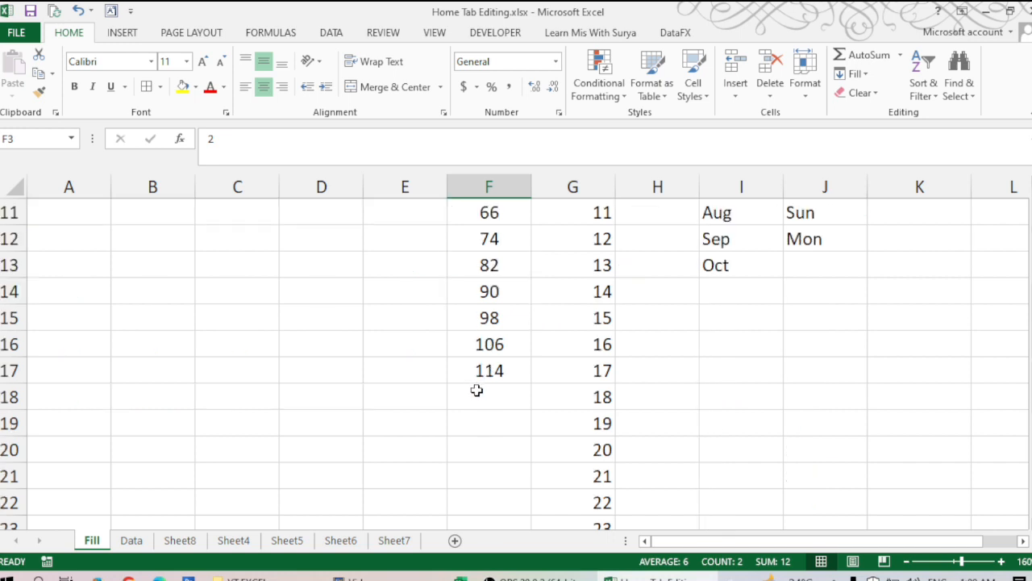
{"action": "left_click", "coordinate": [500, 373]}
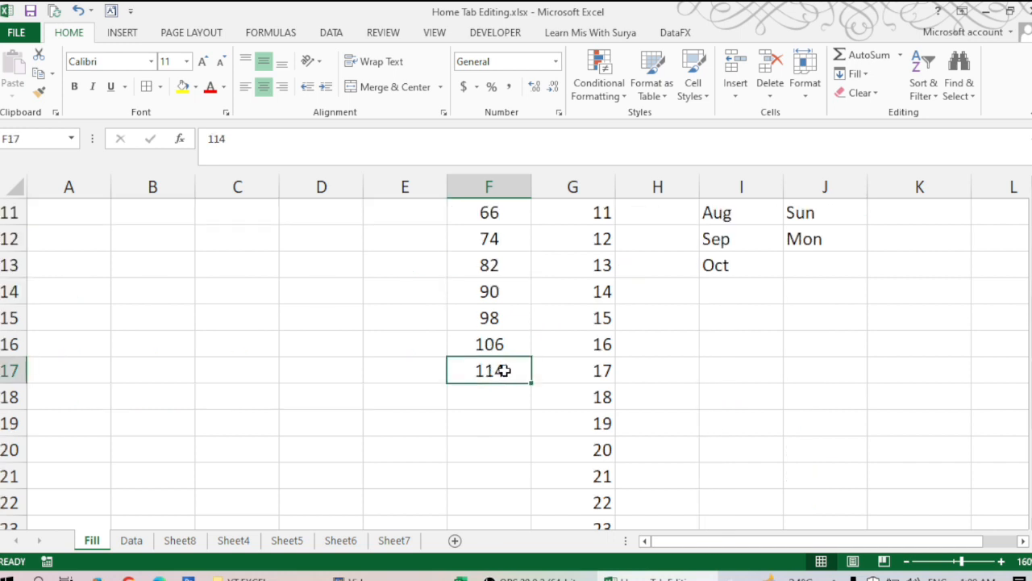
{"action": "scroll", "coordinate": [504, 370], "scroll_direction": "up", "scroll_amount": 3}
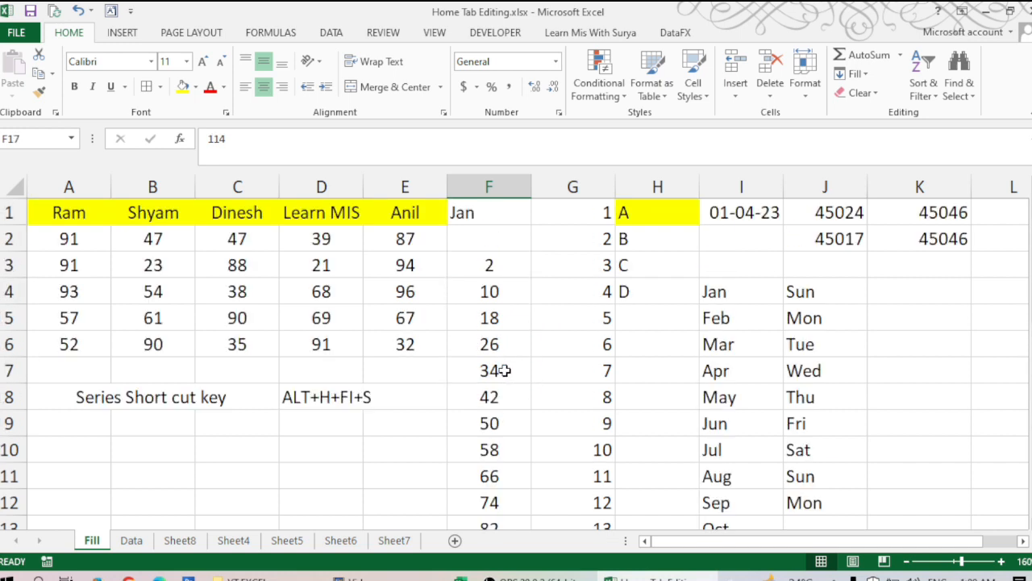
- Open the Fill Series settings to examine the series type and Trend options
{"action": "left_click", "coordinate": [853, 74]}
{"action": "left_click", "coordinate": [875, 196]}
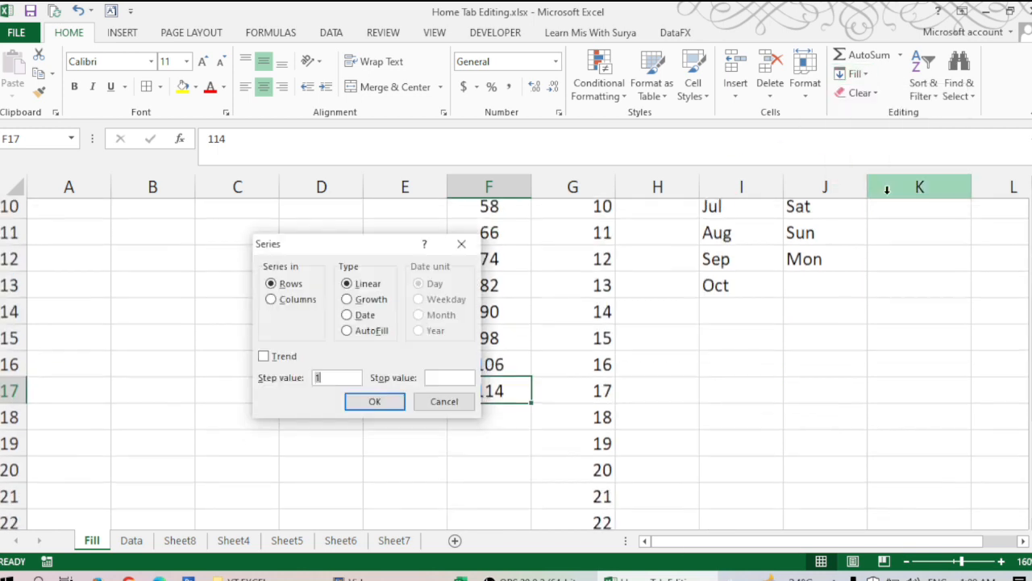